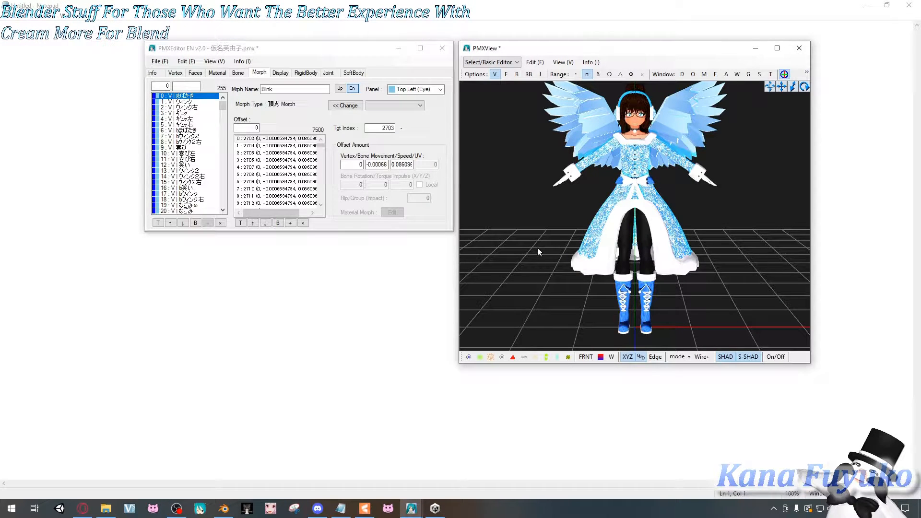
# Step: Examine the winged character's upper body and face from the front in the 3D view
pyautogui.moveTo(546, 249); pyautogui.dragTo(563, 220, button='right')
pyautogui.scroll(1, 563, 219)
pyautogui.moveTo(566, 243); pyautogui.dragTo(569, 260, button='middle')
pyautogui.scroll(3, 575, 226)
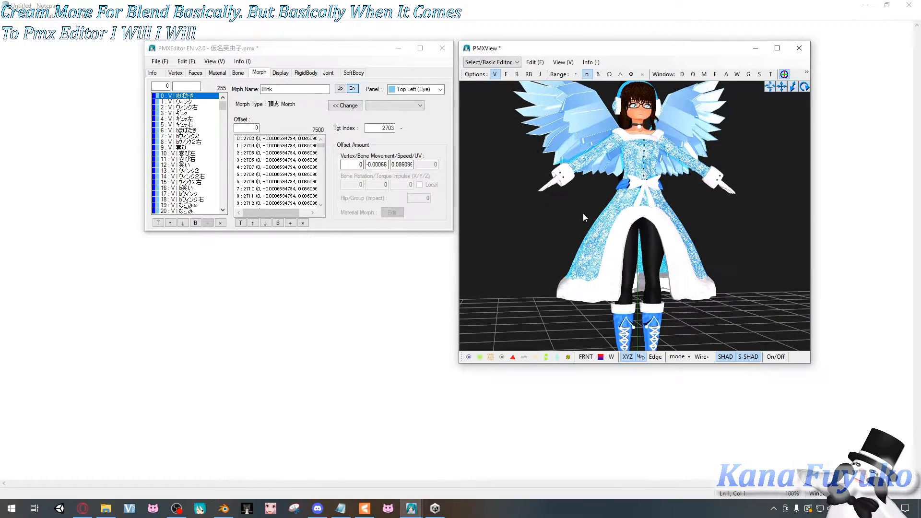
pyautogui.scroll(2, 583, 212)
pyautogui.moveTo(583, 213); pyautogui.dragTo(584, 240, button='middle')
pyautogui.moveTo(584, 240)
pyautogui.mouseDown(button='right')
pyautogui.moveTo(584, 231)
pyautogui.moveTo(573, 234)
pyautogui.moveTo(578, 239)
pyautogui.mouseUp(button='right')
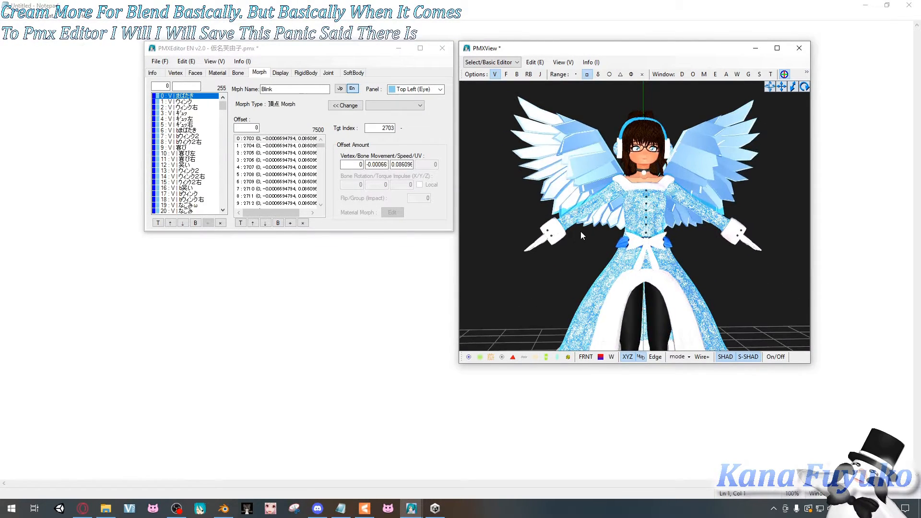
pyautogui.scroll(2, 572, 234)
pyautogui.moveTo(581, 201); pyautogui.dragTo(584, 198, button='right')
pyautogui.scroll(2, 584, 201)
pyautogui.moveTo(584, 183); pyautogui.dragTo(583, 205, button='middle')
pyautogui.moveTo(584, 205); pyautogui.dragTo(603, 210, button='right')
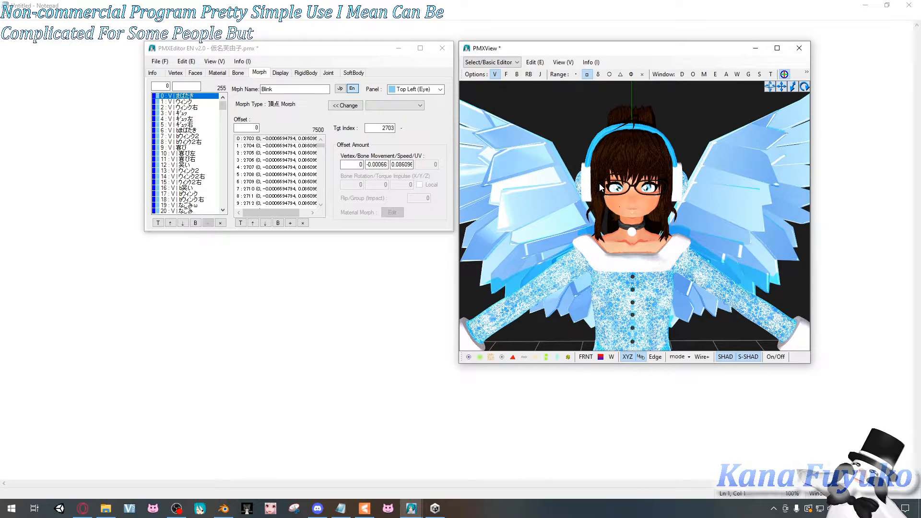
pyautogui.moveTo(600, 195); pyautogui.dragTo(621, 203, button='middle')
pyautogui.scroll(4, 621, 203)
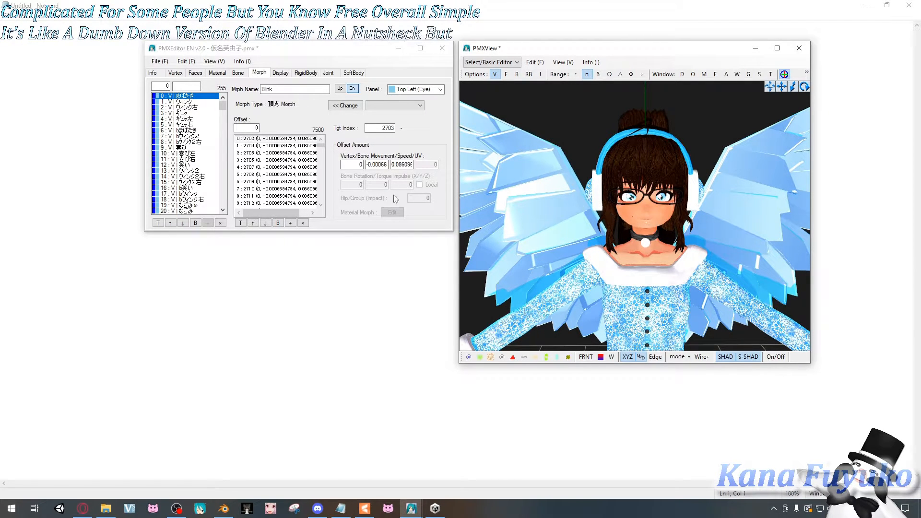
pyautogui.click(292, 56)
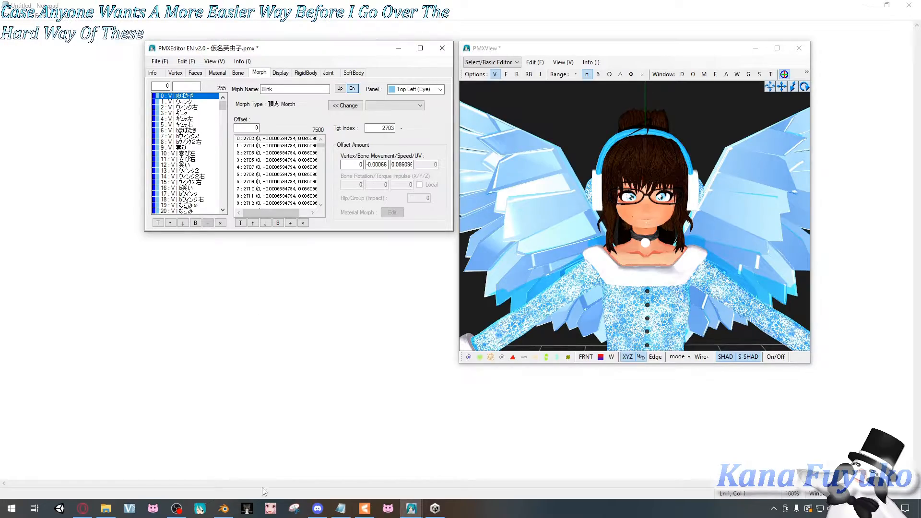
# Step: Switch to Blender and select the character's Body mesh
pyautogui.click(226, 505)
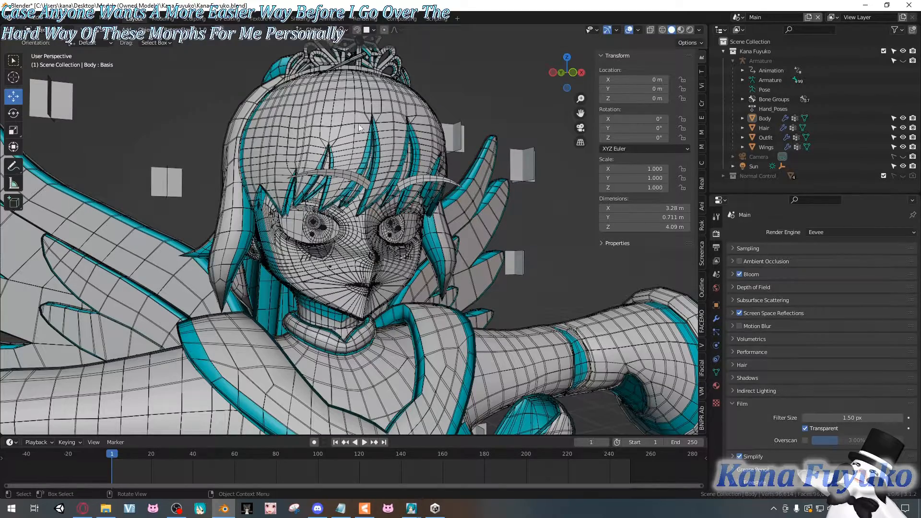
pyautogui.moveTo(367, 295); pyautogui.dragTo(341, 290, button='middle')
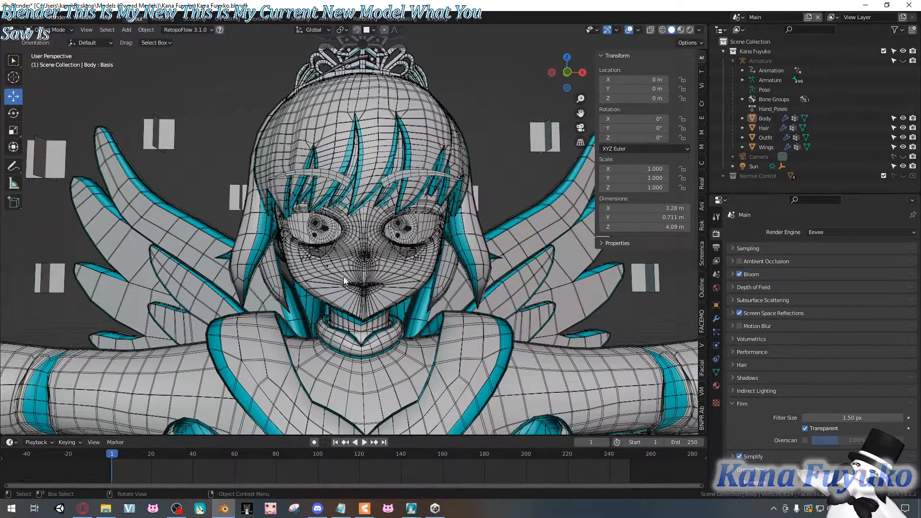
pyautogui.scroll(1, 343, 272)
pyautogui.scroll(2, 344, 262)
pyautogui.click(356, 277)
# Step: Examine the wireframe of the character's head at an angle and in front orthographic view
pyautogui.scroll(-3, 357, 276)
pyautogui.moveTo(357, 276); pyautogui.dragTo(409, 249, button='middle')
pyautogui.scroll(5, 426, 241)
pyautogui.press('KP_1')
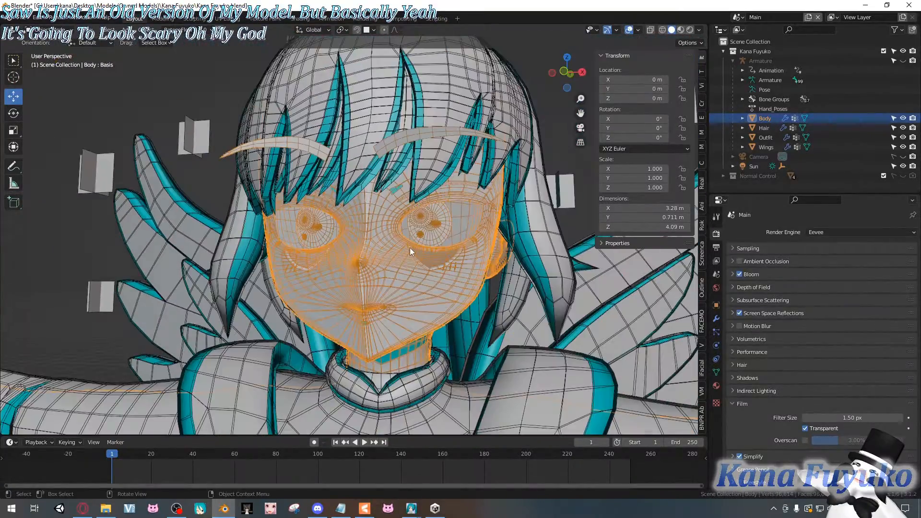
pyautogui.scroll(2, 410, 247)
pyautogui.scroll(-2, 410, 248)
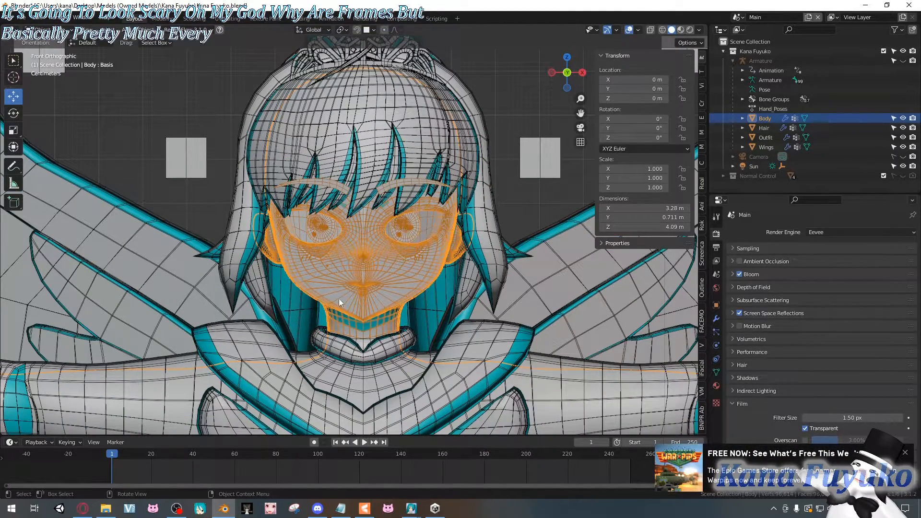
pyautogui.click(906, 453)
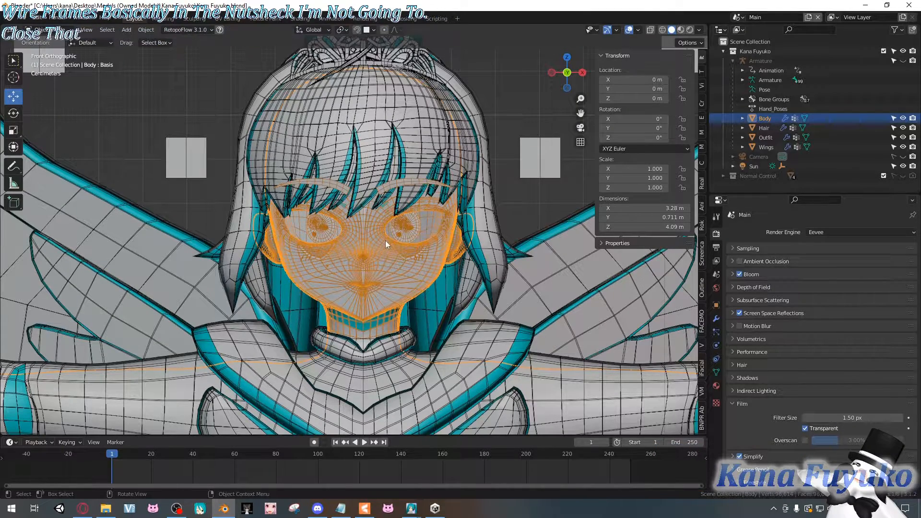
pyautogui.moveTo(410, 246); pyautogui.dragTo(366, 273, button='middle')
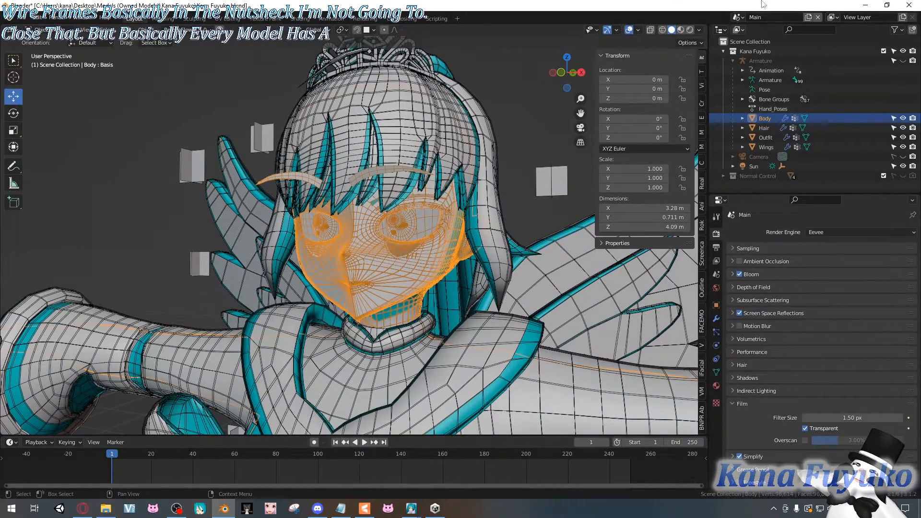
# Step: Switch to PMX Editor and show the model's wireframe to inspect its mesh, turning the wireframe off again when done
pyautogui.click(864, 4)
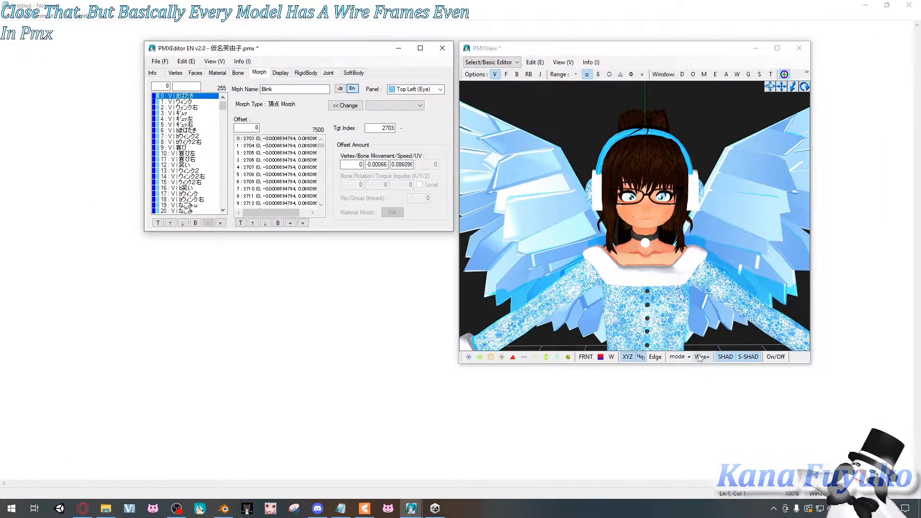
pyautogui.click(702, 356)
pyautogui.scroll(8, 664, 207)
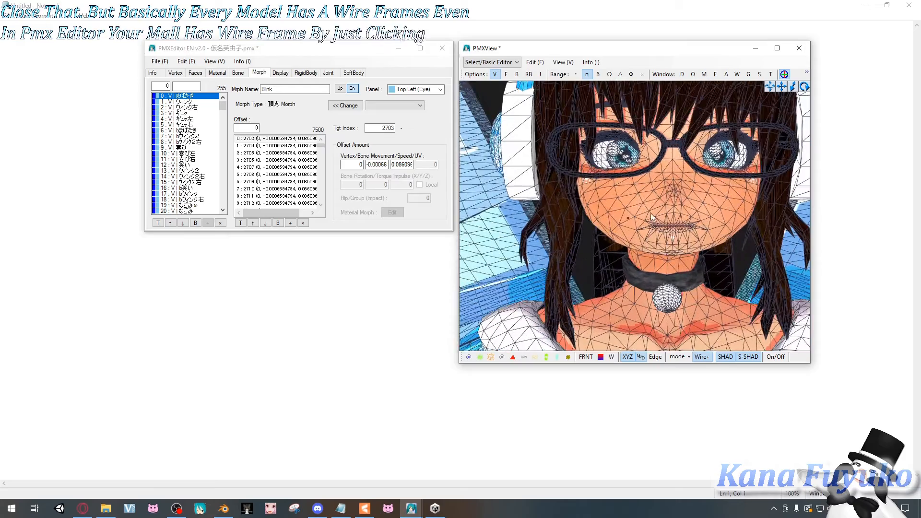
pyautogui.scroll(-5, 664, 206)
pyautogui.moveTo(662, 184); pyautogui.dragTo(646, 233, button='right')
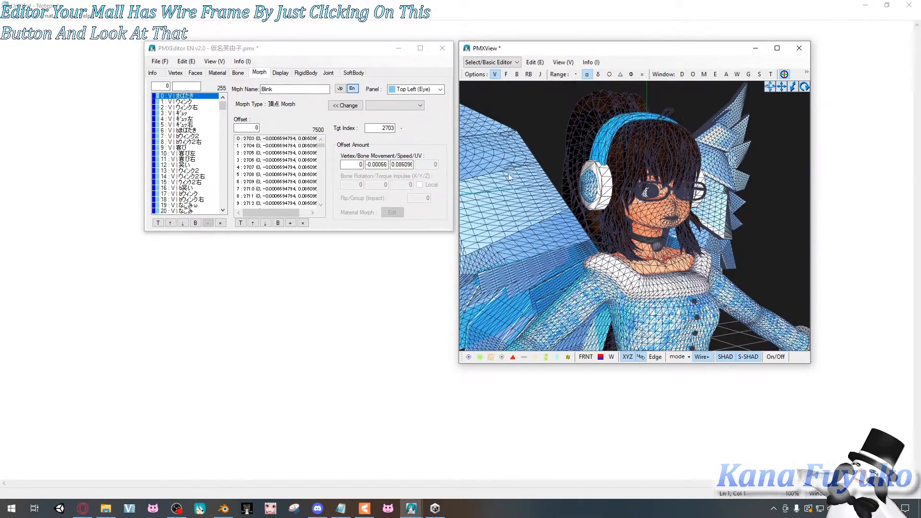
pyautogui.moveTo(509, 176); pyautogui.dragTo(506, 114, button='right')
pyautogui.scroll(-2, 506, 114)
pyautogui.moveTo(639, 240); pyautogui.dragTo(620, 250, button='right')
pyautogui.scroll(3, 620, 250)
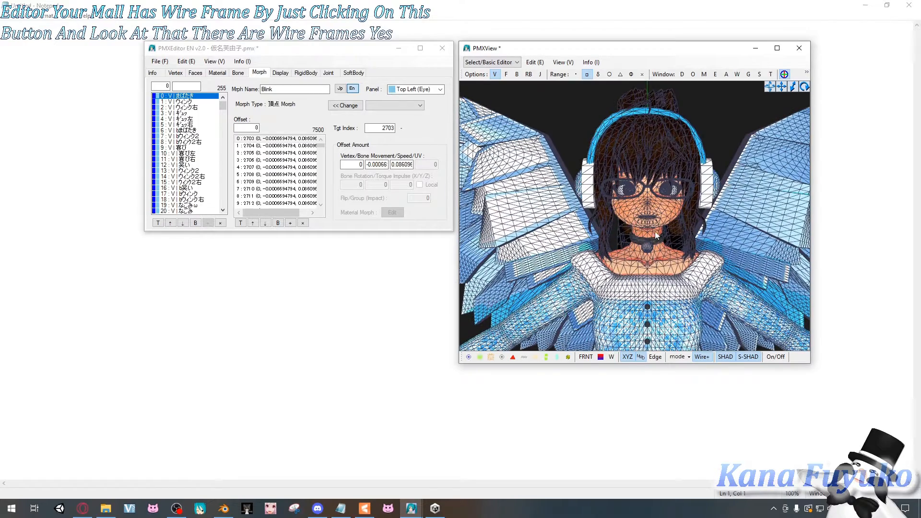
pyautogui.click(697, 358)
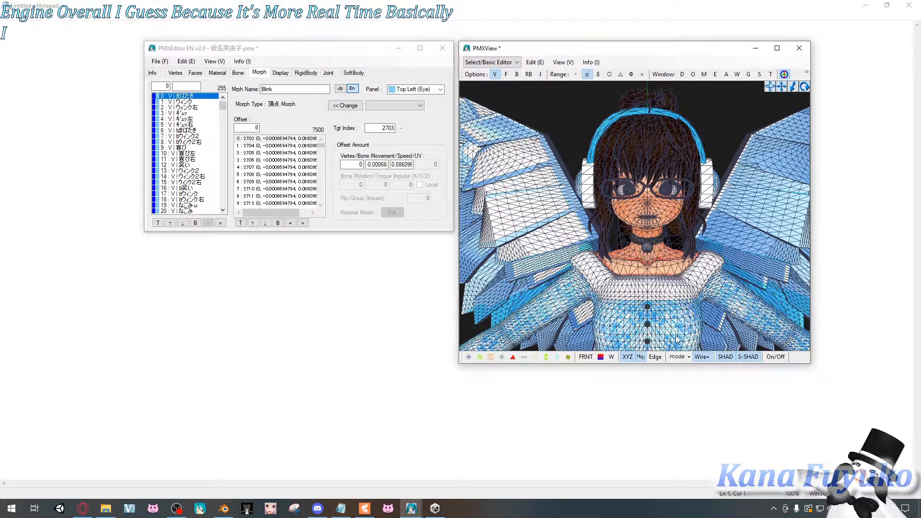
pyautogui.click(702, 357)
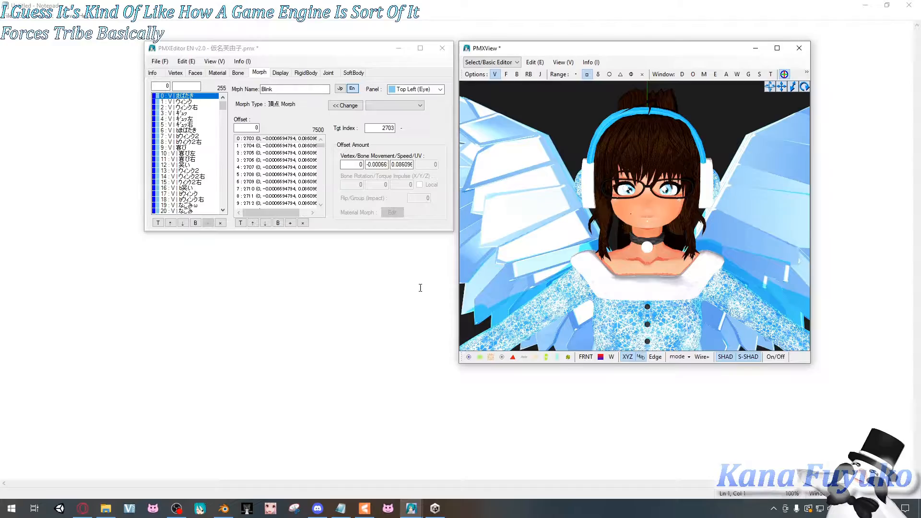
# Step: Switch to Blender and examine the quad topology of the Body mesh's face, ending in front orthographic view
pyautogui.click(224, 508)
pyautogui.moveTo(332, 329); pyautogui.dragTo(347, 273, button='middle')
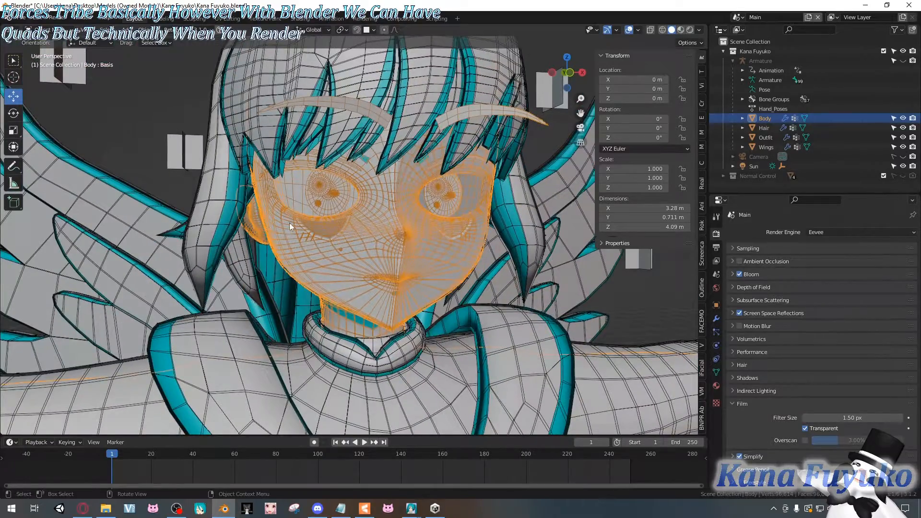
pyautogui.moveTo(391, 239); pyautogui.dragTo(345, 225, button='middle')
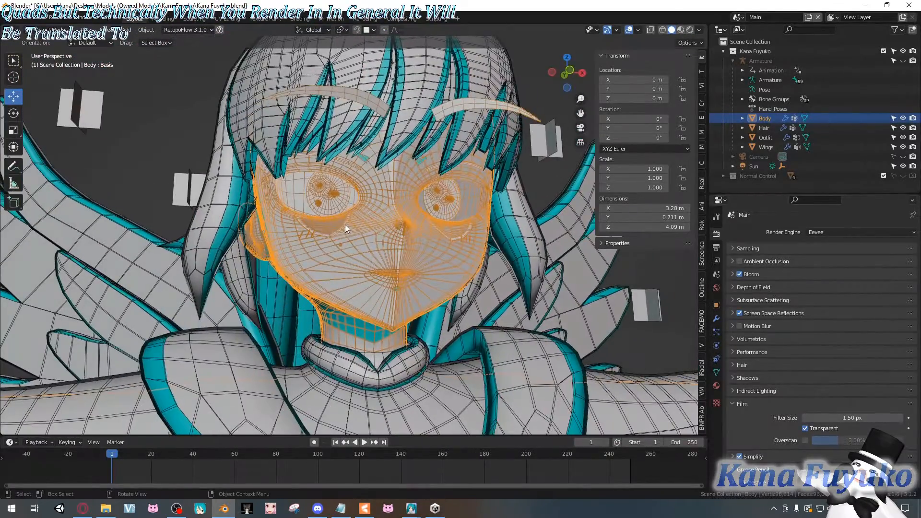
pyautogui.press('KP_0')
pyautogui.press('KP_1')
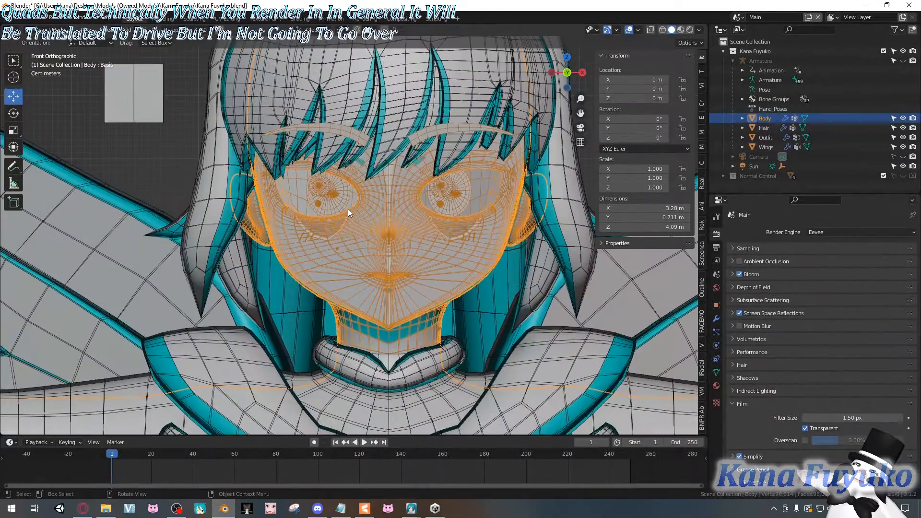
pyautogui.scroll(-2, 336, 208)
pyautogui.scroll(2, 386, 192)
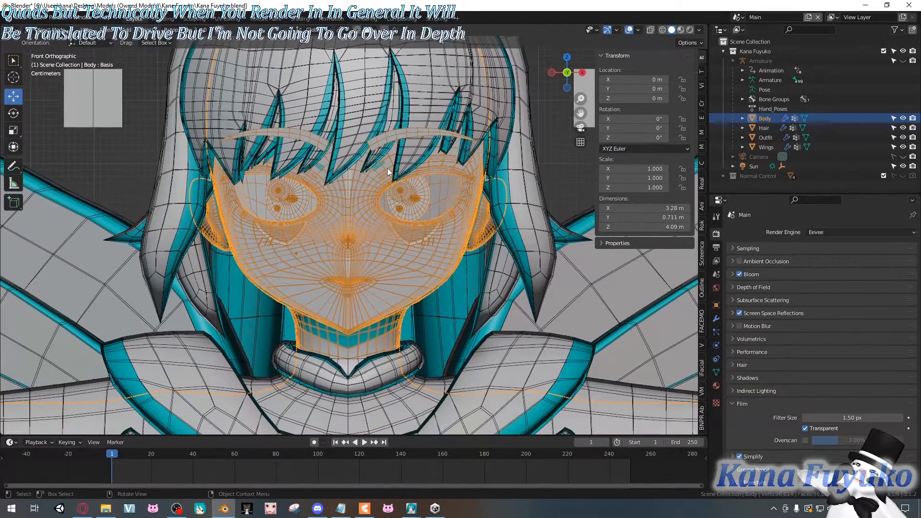
pyautogui.scroll(2, 387, 168)
# Step: Add a new shape key to the Body mesh
pyautogui.click(716, 372)
pyautogui.scroll(-5, 909, 393)
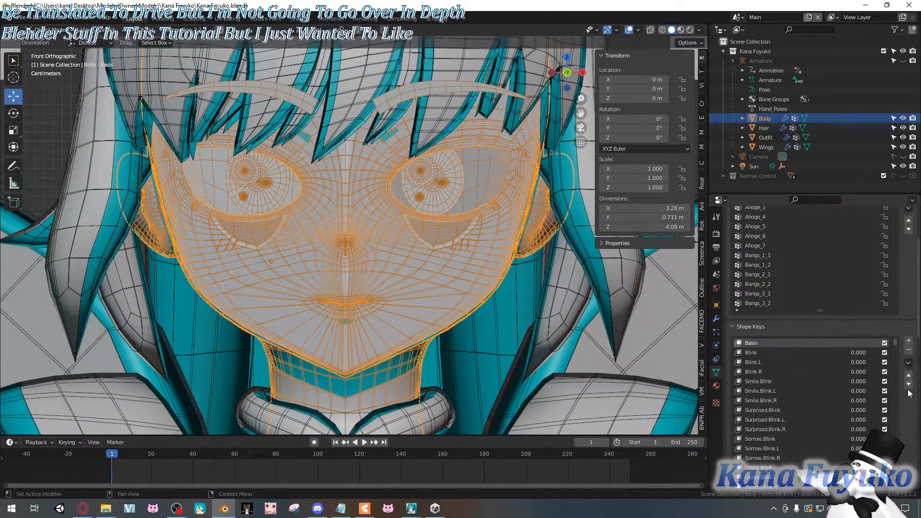
pyautogui.scroll(-4, 910, 392)
pyautogui.click(795, 277)
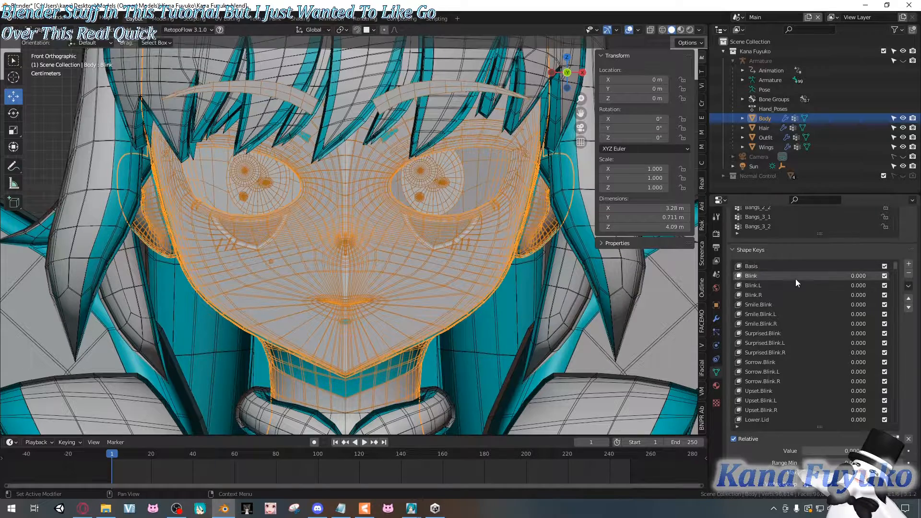
pyautogui.click(908, 263)
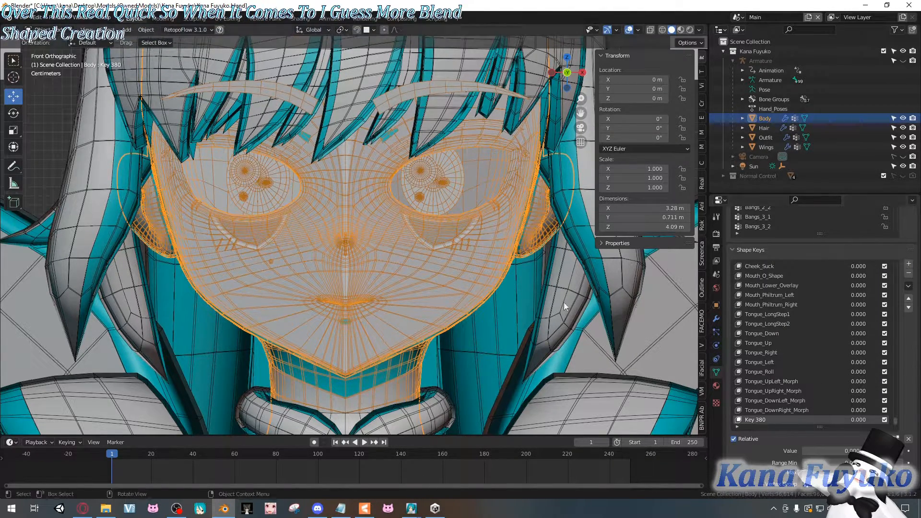
# Step: Put the Body mesh in edit mode and select the vertex at the character's right mouth corner
pyautogui.scroll(-3, 471, 272)
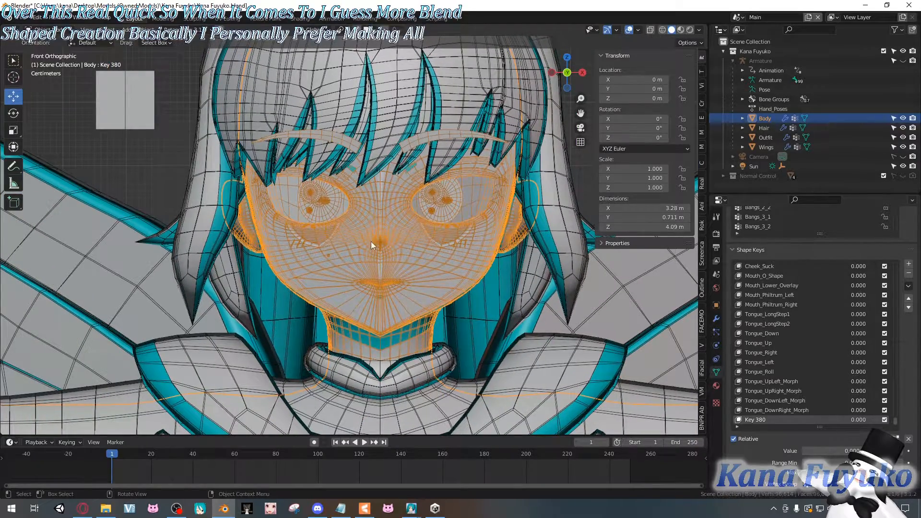
pyautogui.press('Tab')
pyautogui.keyDown('shift'); pyautogui.moveTo(334, 230); pyautogui.dragTo(322, 201, button='middle'); pyautogui.keyUp('shift')
pyautogui.scroll(4, 292, 226)
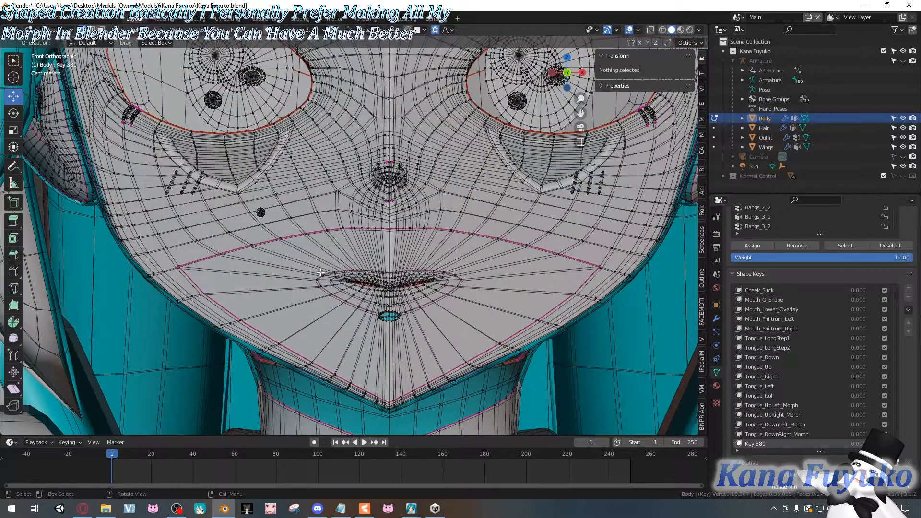
pyautogui.click(321, 273)
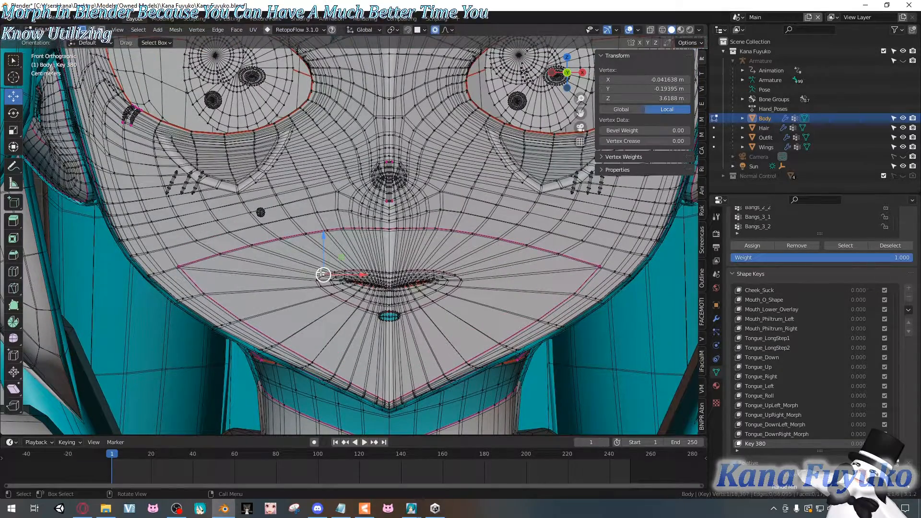
# Step: Raise the character's right mouth corner about 0.0125 m in Z using connected proportional editing with smooth falloff and size 0.052
pyautogui.scroll(-3, 323, 274)
pyautogui.press('g')
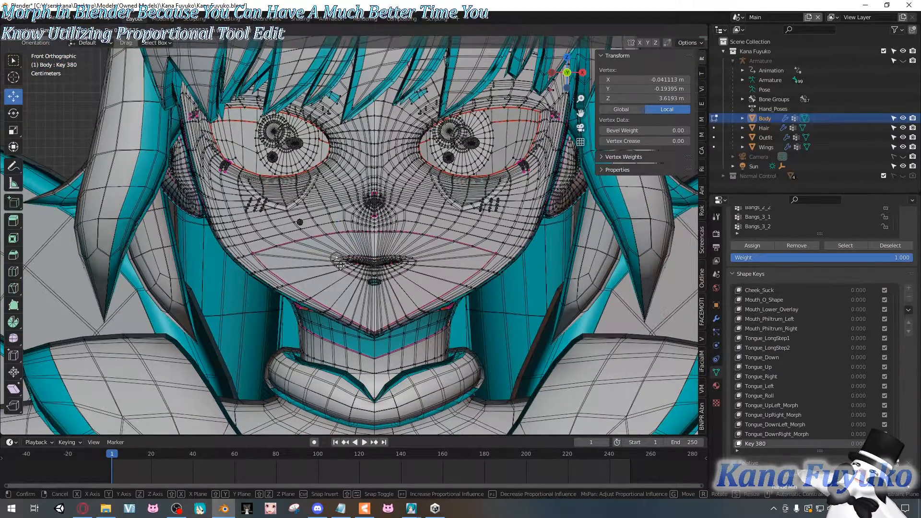
pyautogui.scroll(-18, 341, 265)
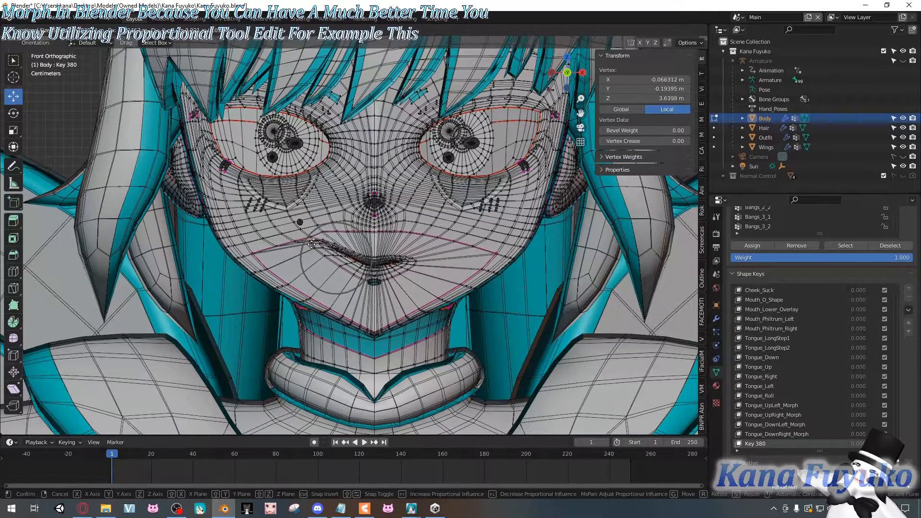
pyautogui.scroll(-3, 326, 254)
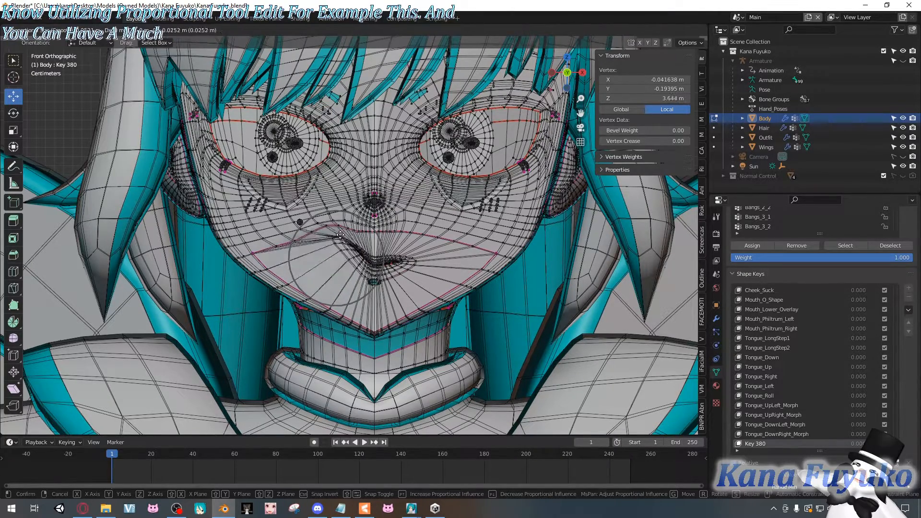
pyautogui.click(336, 259)
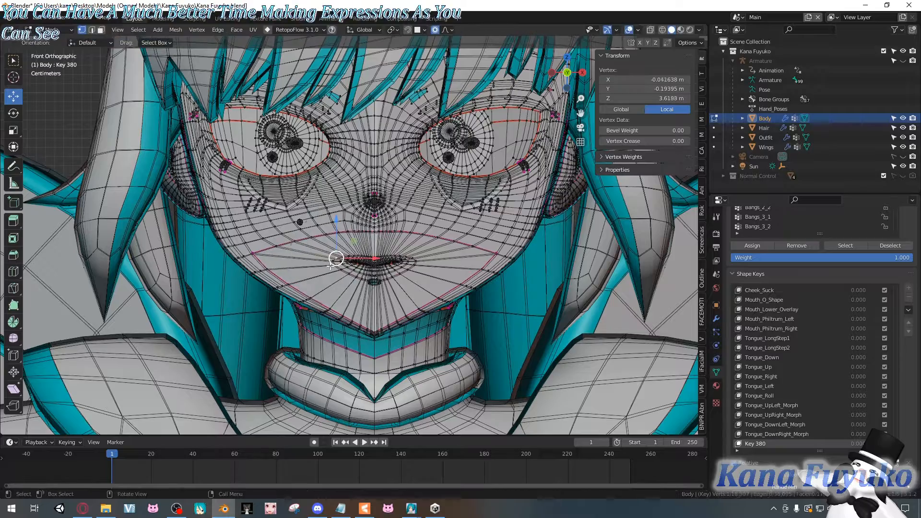
pyautogui.scroll(3, 367, 250)
pyautogui.press('g')
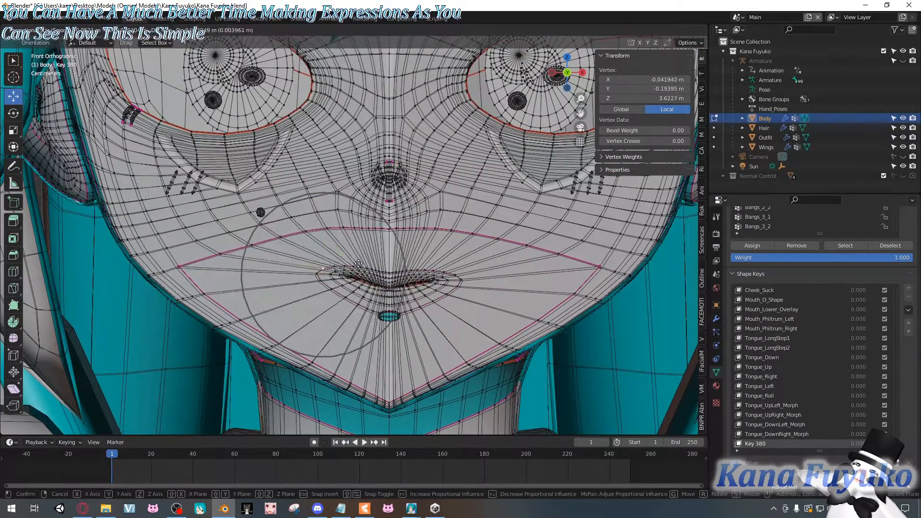
pyautogui.click(392, 278)
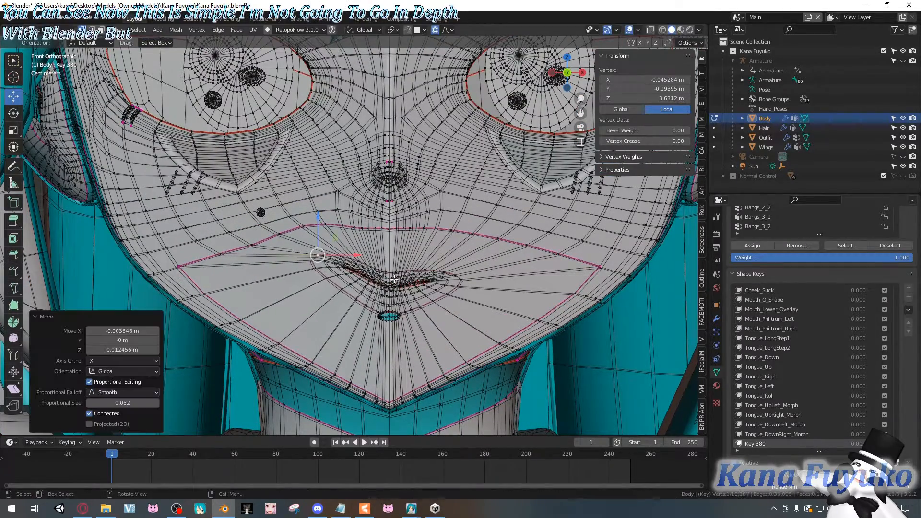
# Step: Raise the vertex at the character's left mouth corner with proportional editing to form a smile, and return to object mode
pyautogui.click(460, 277)
pyautogui.press('g')
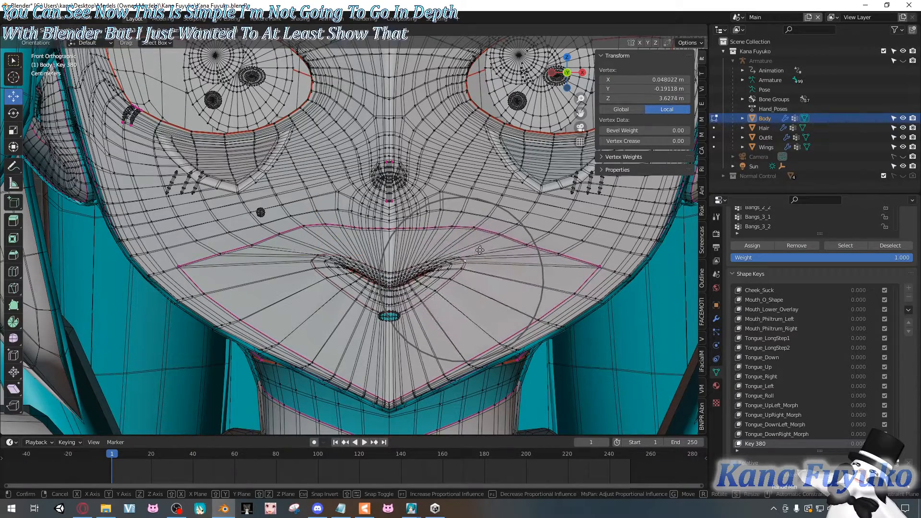
pyautogui.click(533, 295)
pyautogui.press('Tab')
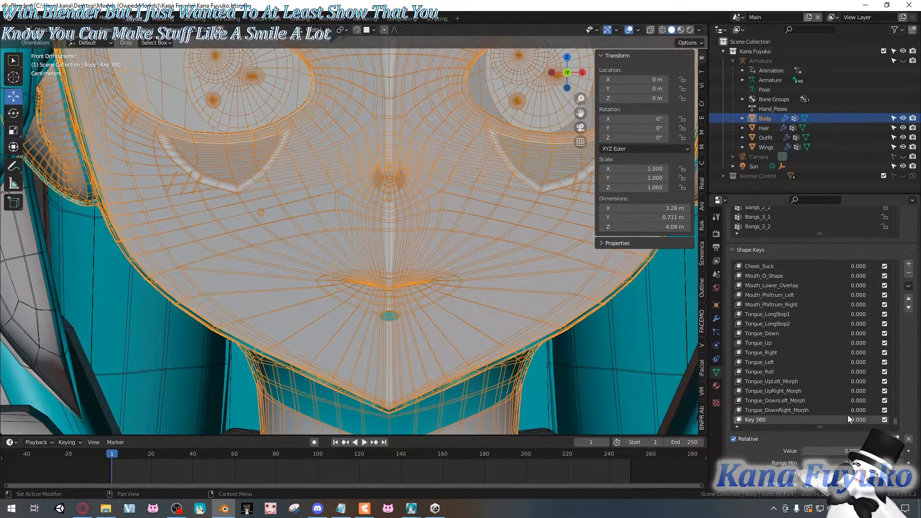
# Step: Put the Body mesh in sculpt mode and try pulling the character's right mouth corner upward with the Grab brush
pyautogui.scroll(-3, 194, 165)
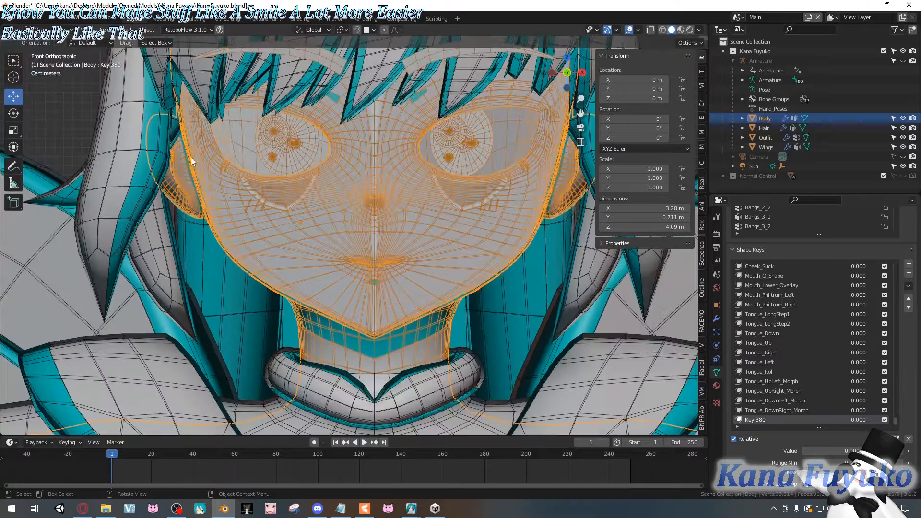
pyautogui.click(26, 24)
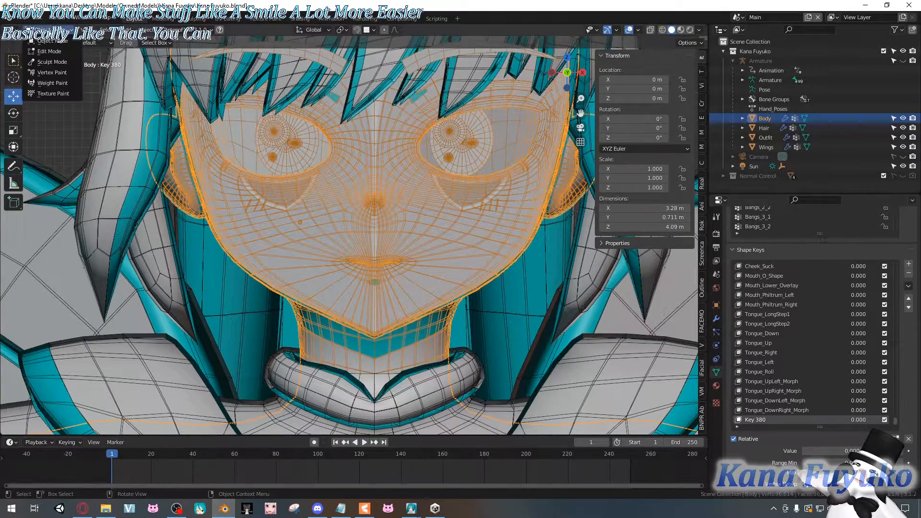
pyautogui.click(47, 64)
pyautogui.click(15, 311)
pyautogui.moveTo(333, 261)
pyautogui.mouseDown()
pyautogui.moveTo(332, 232)
pyautogui.moveTo(336, 248)
pyautogui.mouseUp()
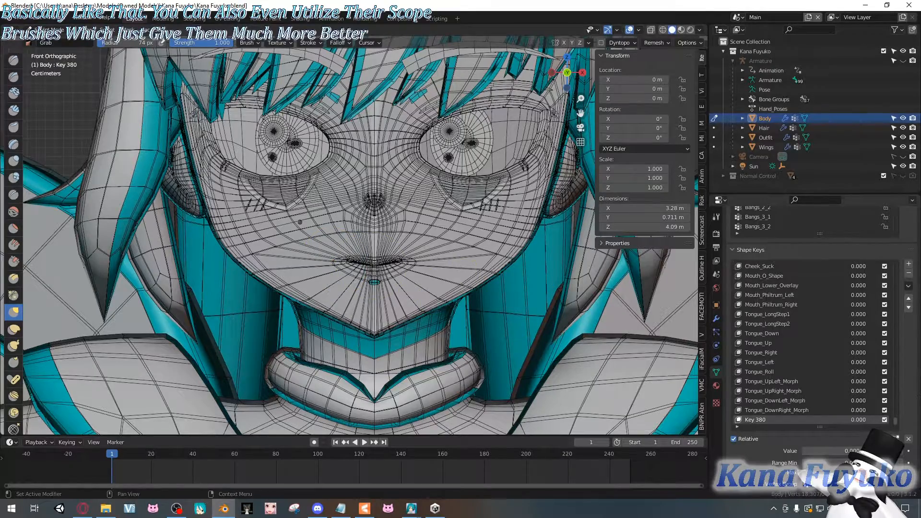
# Step: Set the Key 380 shape key's value to 1.000 and reshape both sides of the mouth with the Grab brush
pyautogui.moveTo(834, 451); pyautogui.dragTo(907, 451)
pyautogui.scroll(3, 348, 283)
pyautogui.moveTo(359, 281); pyautogui.dragTo(360, 294)
pyautogui.moveTo(410, 276); pyautogui.dragTo(421, 285)
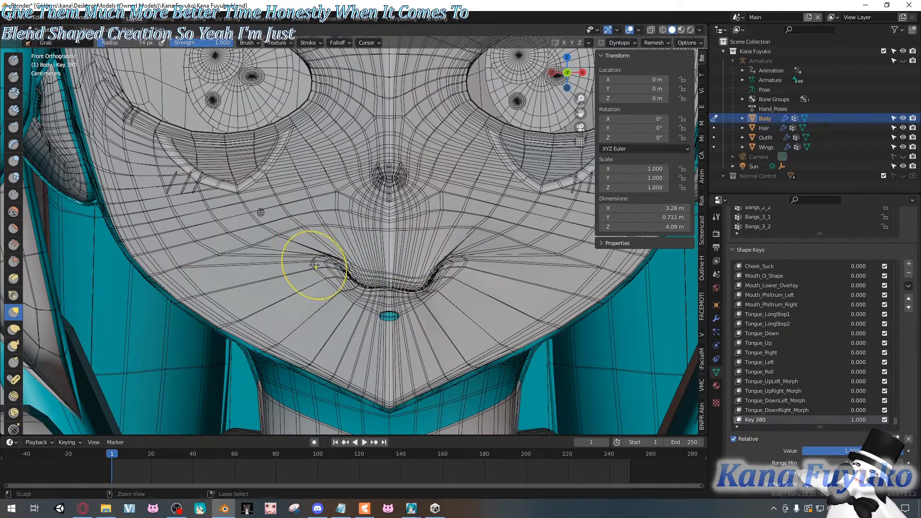
pyautogui.moveTo(329, 267)
pyautogui.mouseDown()
pyautogui.moveTo(318, 281)
pyautogui.moveTo(329, 269)
pyautogui.mouseUp()
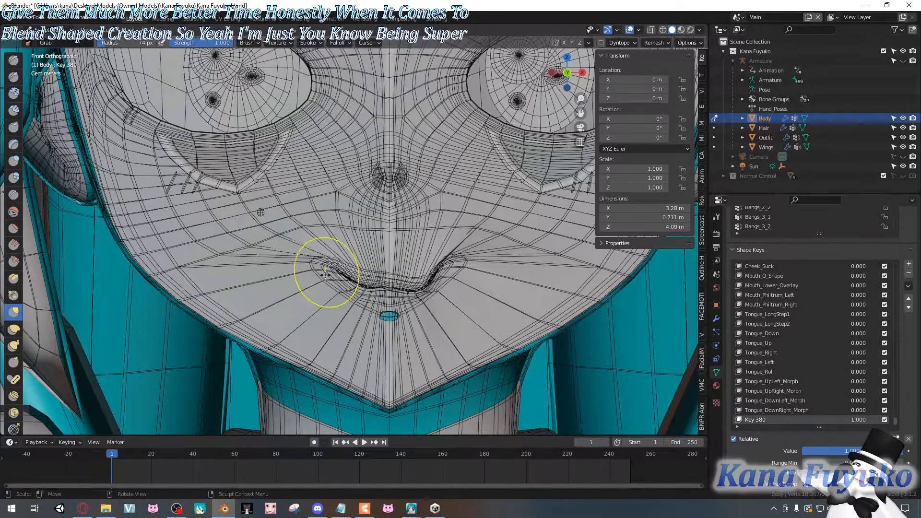
pyautogui.moveTo(453, 265); pyautogui.dragTo(465, 269)
pyautogui.scroll(-4, 466, 269)
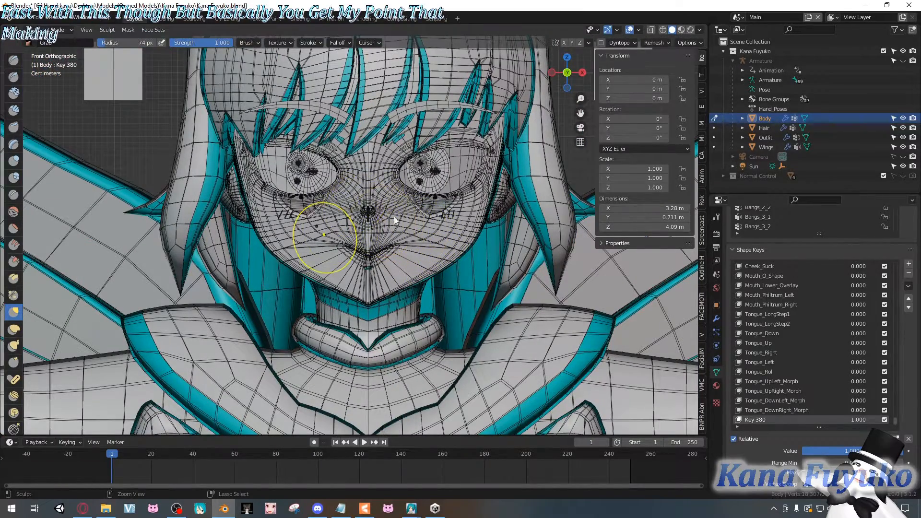
# Step: Return the Body mesh to object mode and set the Key 380 shape key's value to 0.000
pyautogui.hotkey('ctrl', 'Tab')
pyautogui.moveTo(857, 422); pyautogui.dragTo(806, 421)
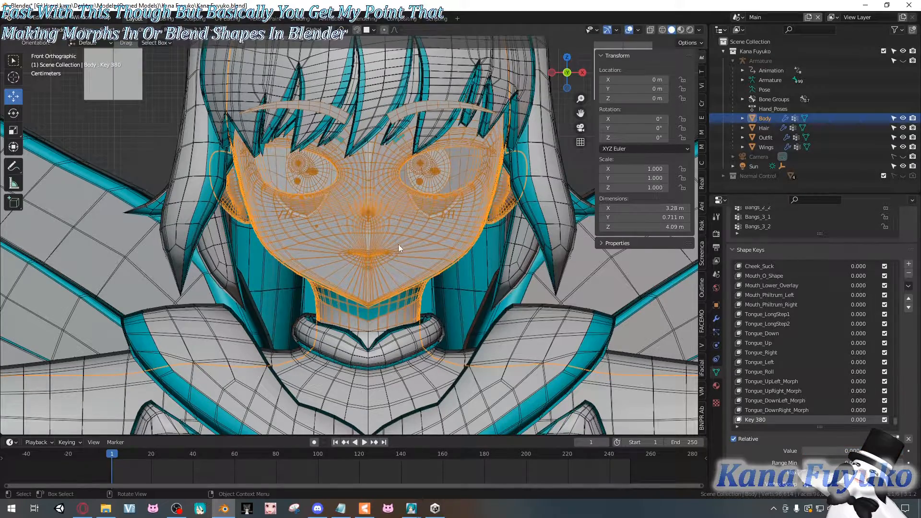
pyautogui.scroll(-3, 416, 236)
pyautogui.moveTo(413, 236); pyautogui.dragTo(539, 264, button='middle')
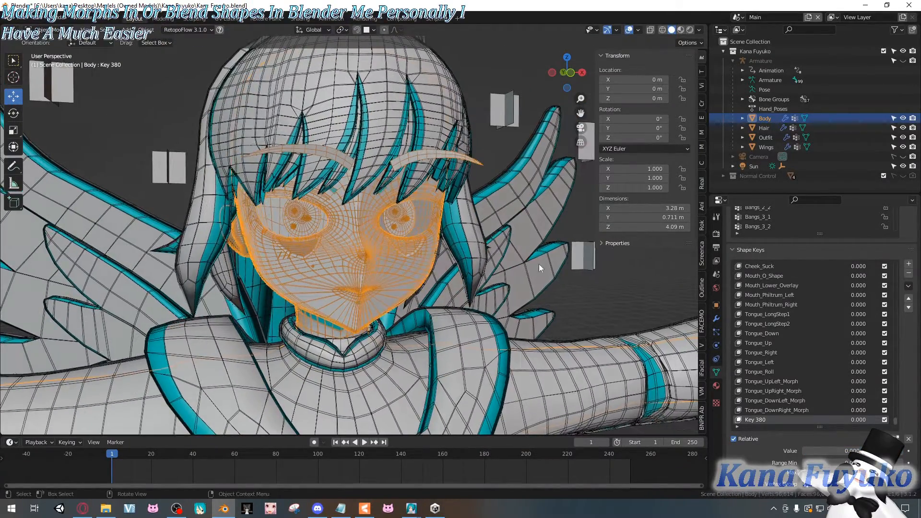
# Step: Remove the Key 380 shape key from the Body mesh and deselect the mesh
pyautogui.click(909, 273)
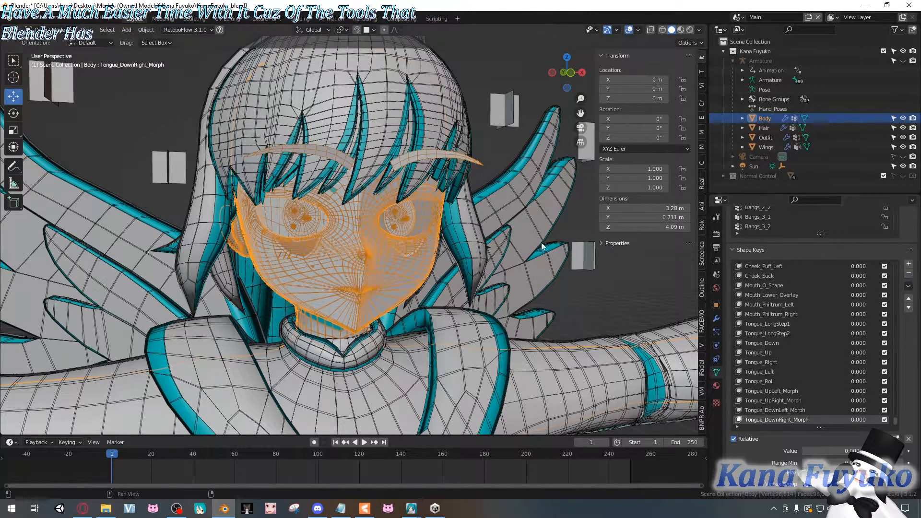
pyautogui.click(575, 323)
pyautogui.moveTo(560, 289); pyautogui.dragTo(369, 296, button='middle')
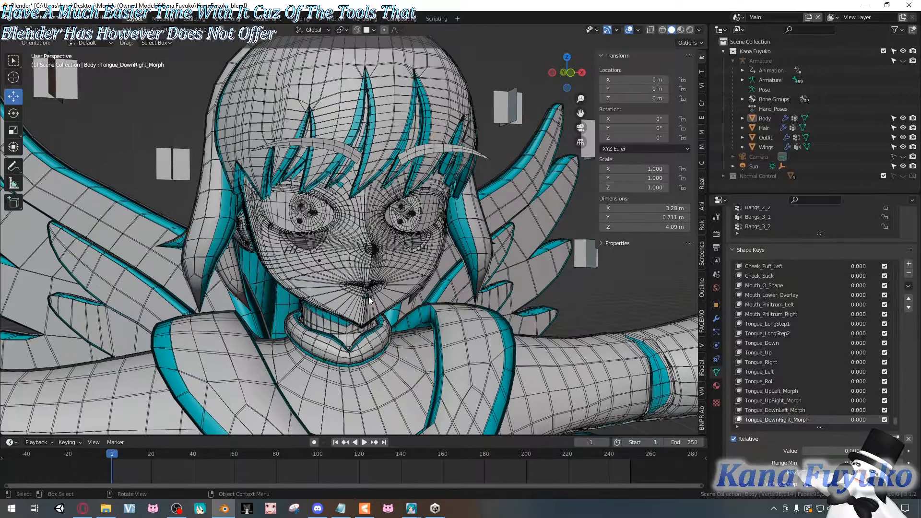
pyautogui.moveTo(431, 151); pyautogui.dragTo(390, 164, button='middle')
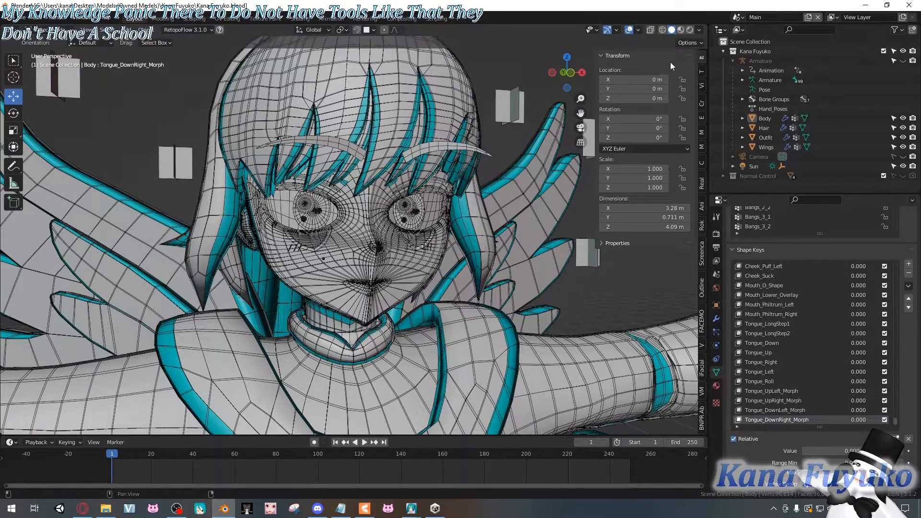
# Step: Switch to PMX Editor and reposition its editor window and model view window side by side
pyautogui.click(866, 7)
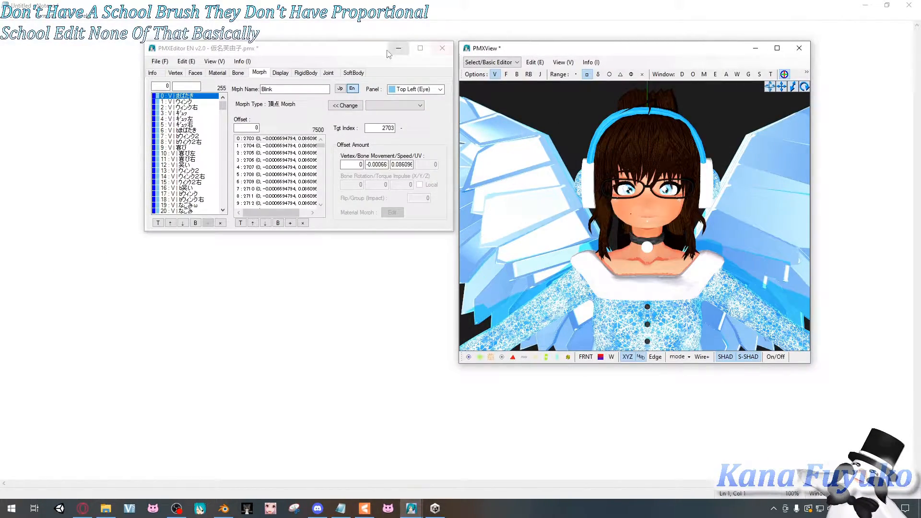
pyautogui.moveTo(360, 58); pyautogui.dragTo(320, 73)
pyautogui.moveTo(534, 49); pyautogui.dragTo(492, 66)
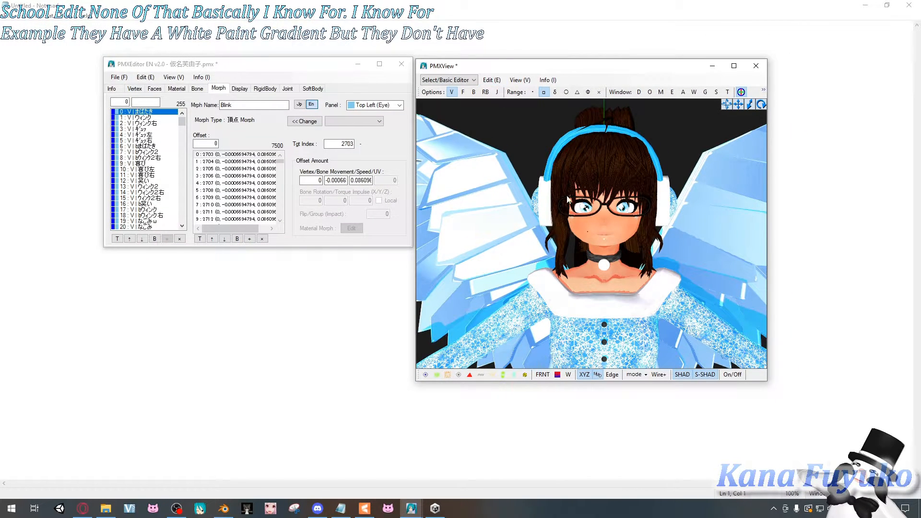
# Step: Turn on the wireframe overlay for the model with the face in close view
pyautogui.scroll(10, 586, 219)
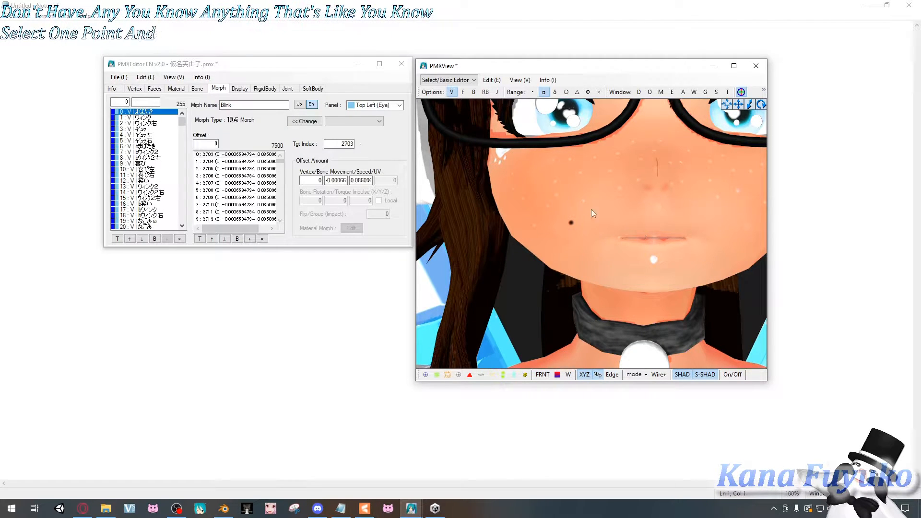
pyautogui.scroll(-6, 624, 235)
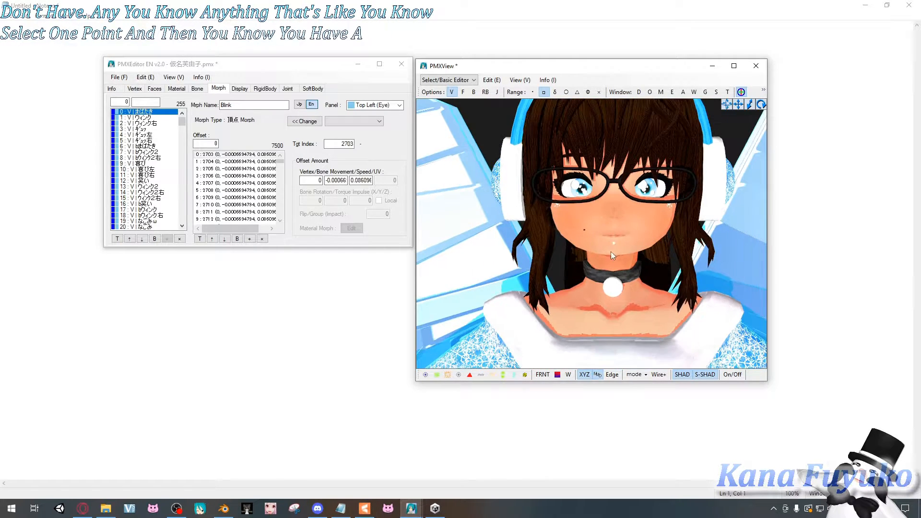
pyautogui.moveTo(612, 250); pyautogui.dragTo(651, 242, button='right')
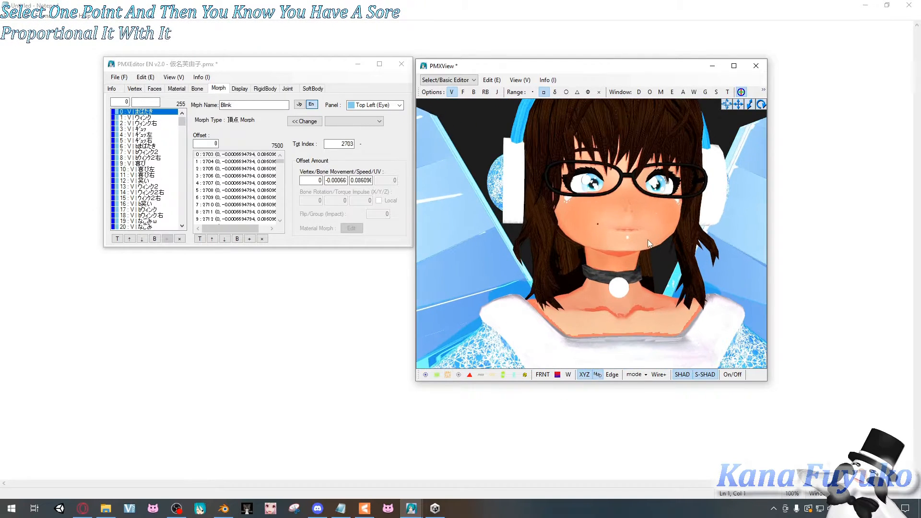
pyautogui.moveTo(686, 234); pyautogui.dragTo(637, 240, button='middle')
pyautogui.scroll(3, 622, 284)
pyautogui.click(659, 375)
pyautogui.scroll(5, 515, 216)
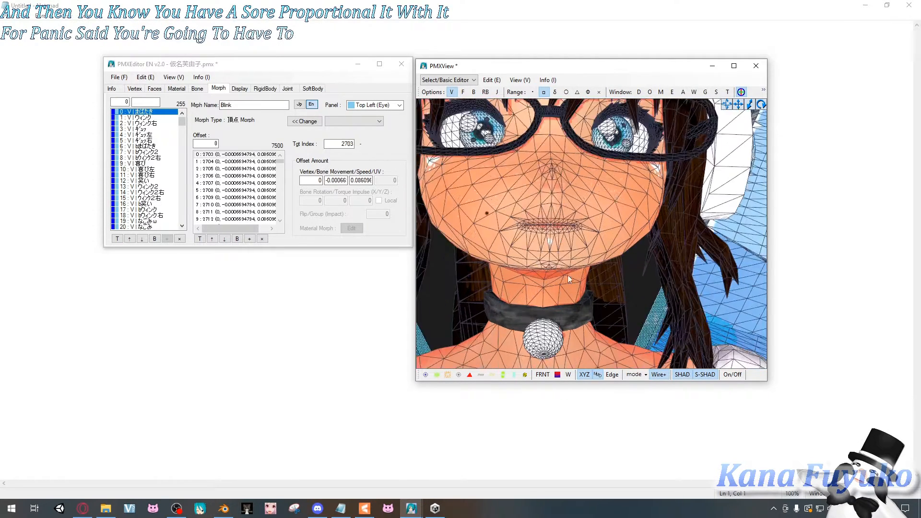
# Step: Turn on the On/Off display option of the model view with the whole character in view
pyautogui.scroll(-5, 522, 220)
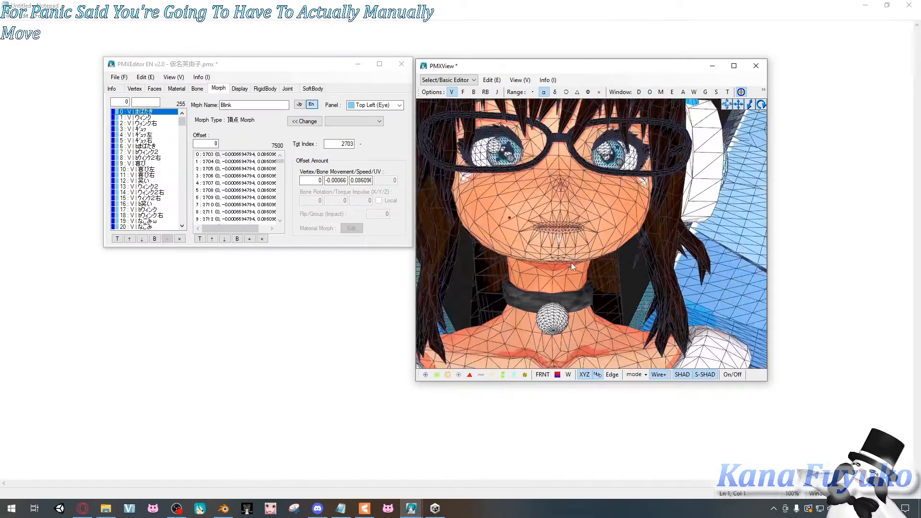
pyautogui.scroll(-5, 548, 286)
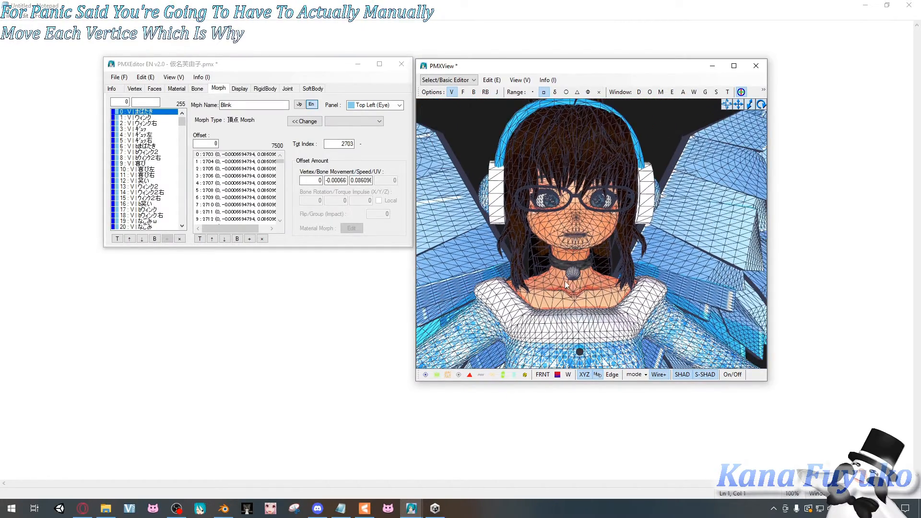
pyautogui.scroll(-8, 559, 272)
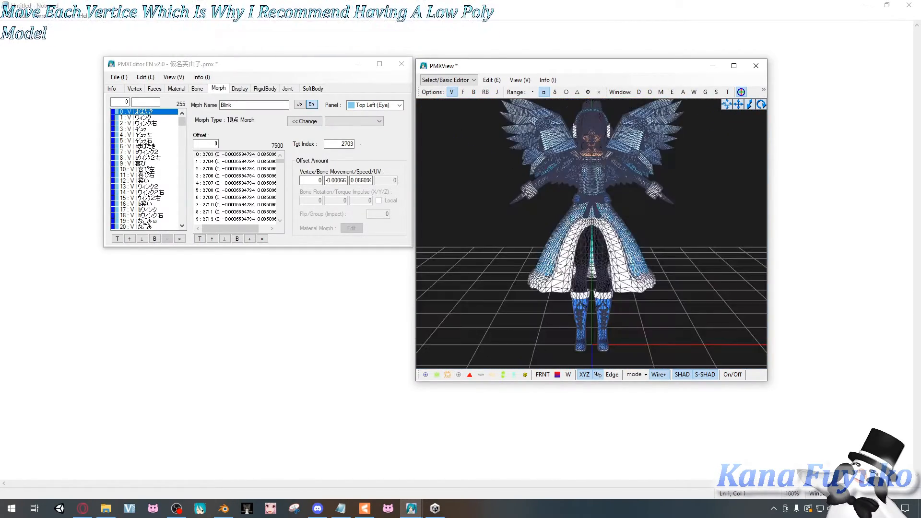
pyautogui.click(729, 375)
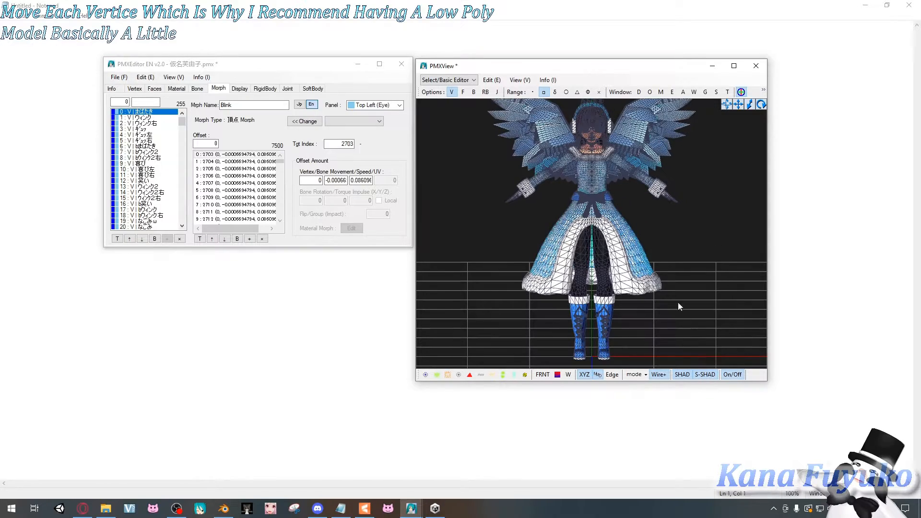
pyautogui.moveTo(655, 250); pyautogui.dragTo(625, 204, button='right')
# Step: Examine the density of the face mesh around the mouth and eyes in the wireframe view
pyautogui.scroll(10, 625, 208)
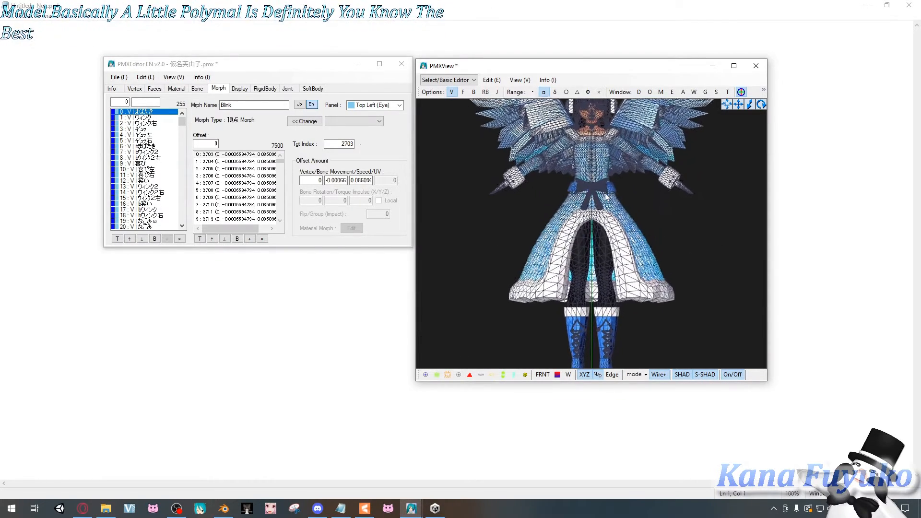
pyautogui.moveTo(605, 196); pyautogui.dragTo(607, 234, button='middle')
pyautogui.scroll(6, 608, 220)
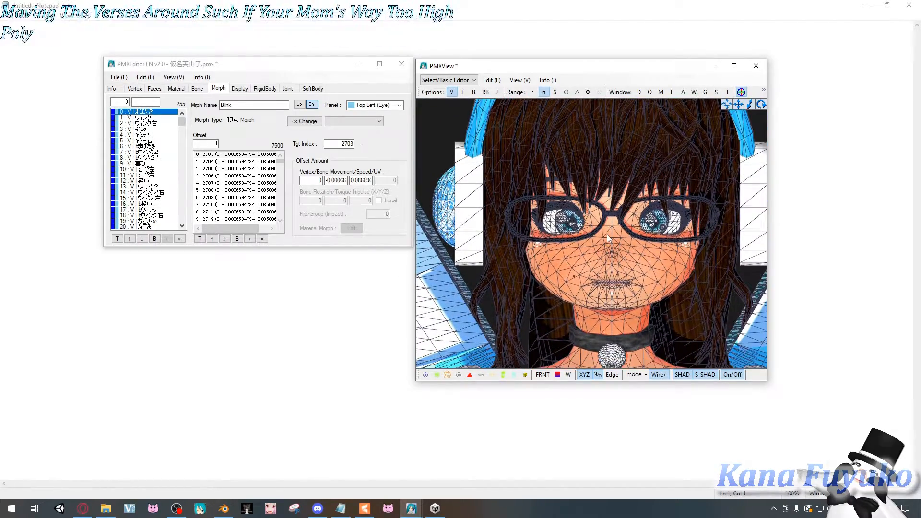
pyautogui.scroll(4, 606, 235)
pyautogui.scroll(3, 597, 253)
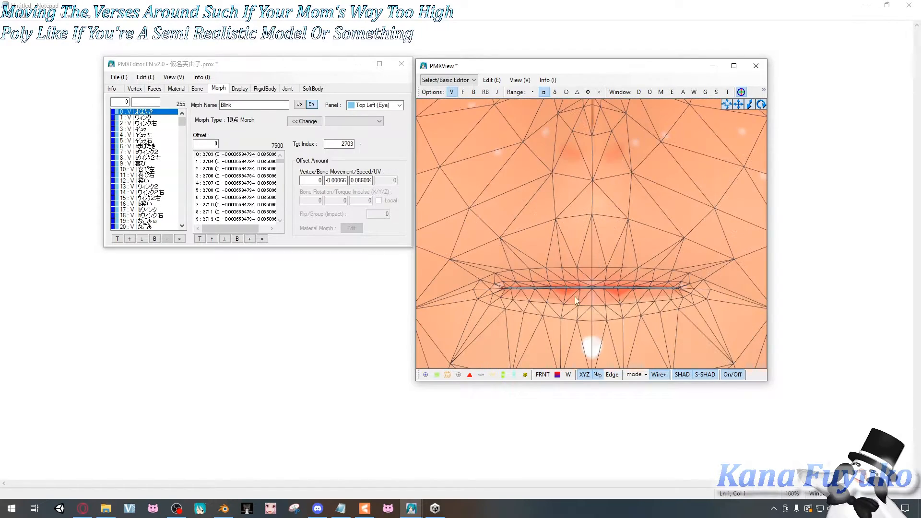
pyautogui.scroll(-5, 582, 254)
pyautogui.scroll(4, 582, 255)
pyautogui.scroll(-4, 582, 255)
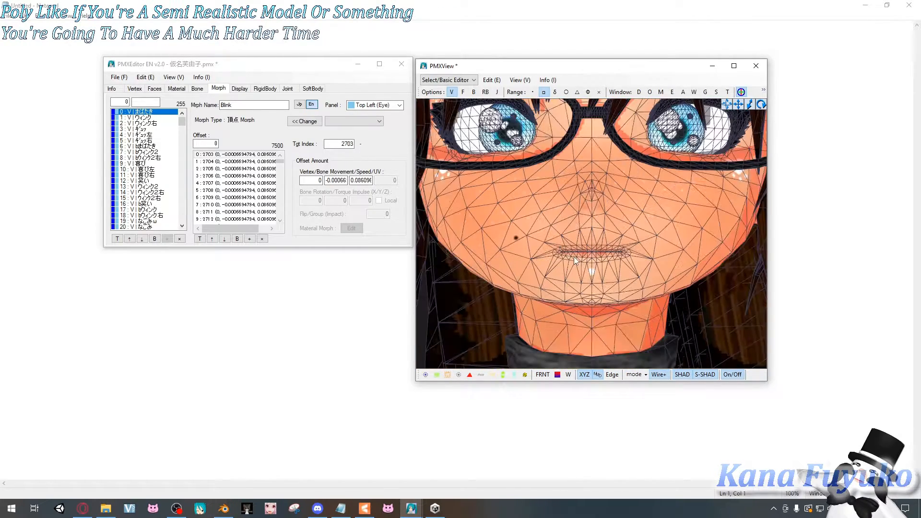
pyautogui.scroll(-1, 520, 200)
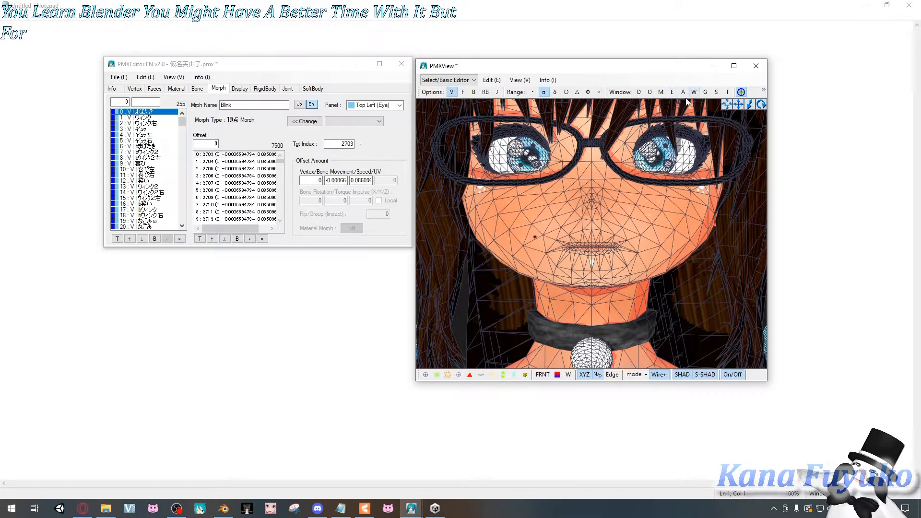
pyautogui.scroll(5, 586, 260)
pyautogui.scroll(-5, 586, 260)
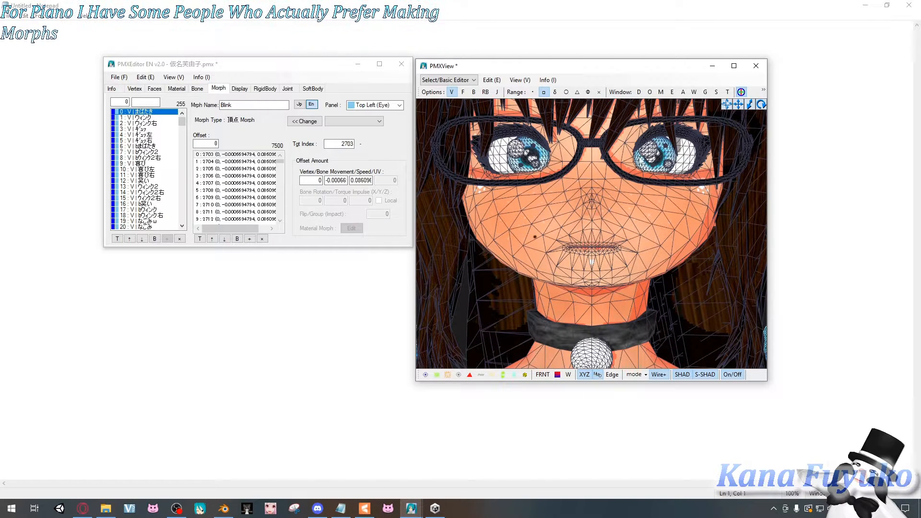
# Step: Select the Right_Wink morph and look over the commands available for it, including moving and CSV saving
pyautogui.click(153, 117)
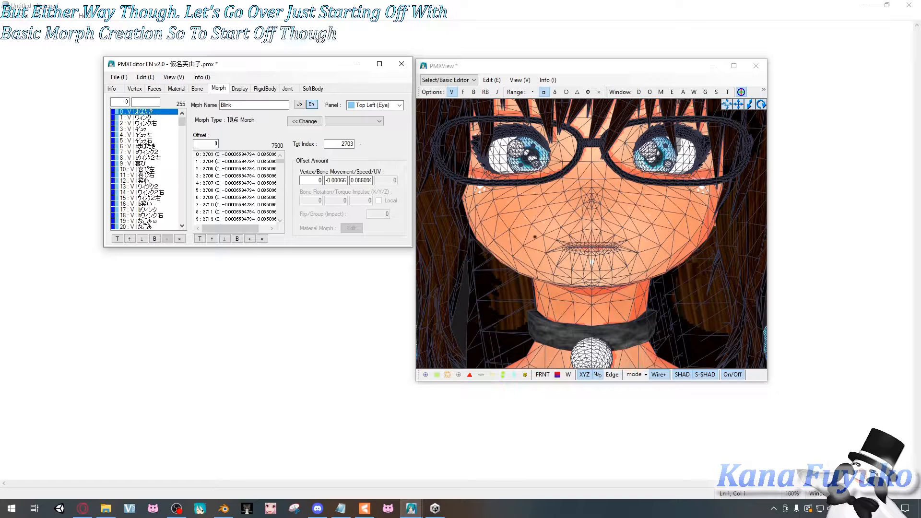
pyautogui.click(144, 122)
pyautogui.rightClick(146, 124)
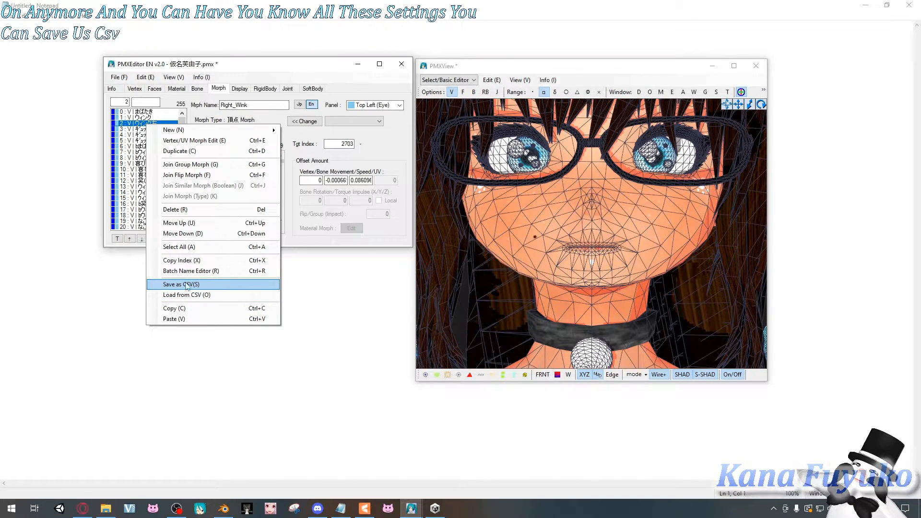
pyautogui.click(311, 165)
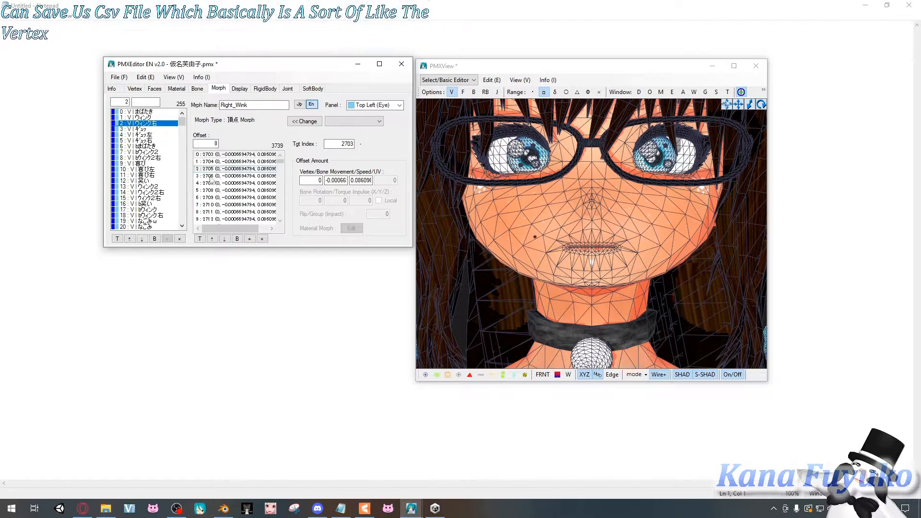
pyautogui.rightClick(161, 124)
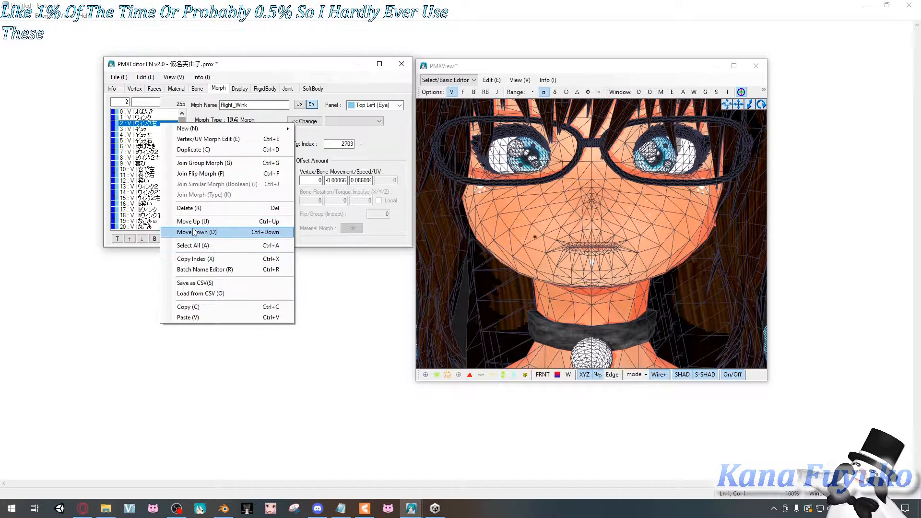
pyautogui.click(109, 234)
# Step: Move the Right_Wink morph down the morph list and back up to its original position
pyautogui.click(142, 239)
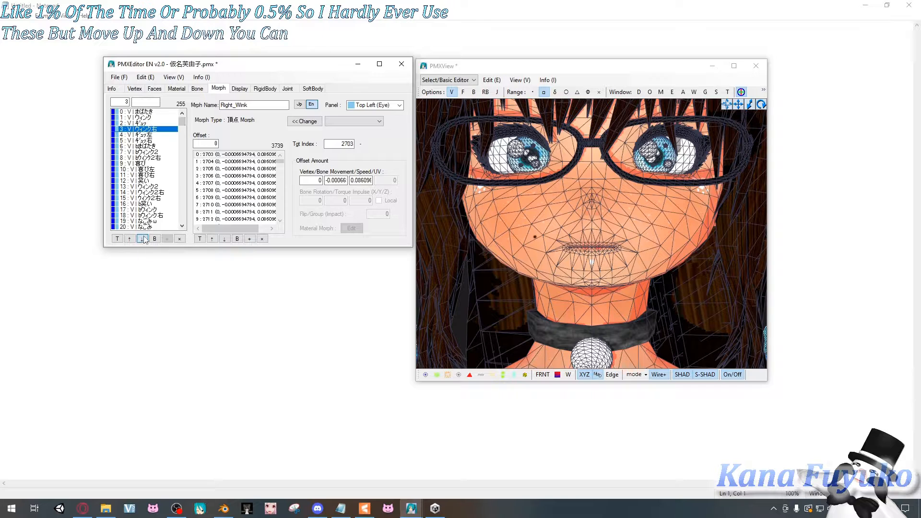
pyautogui.click(143, 238)
pyautogui.click(130, 239)
pyautogui.click(130, 239)
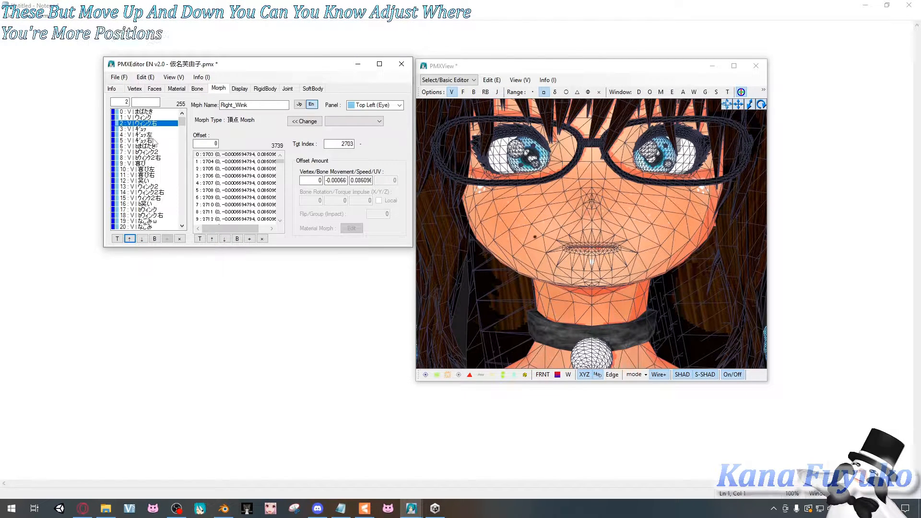
# Step: Select the Annoyed morph and look over the commands available for it
pyautogui.rightClick(152, 129)
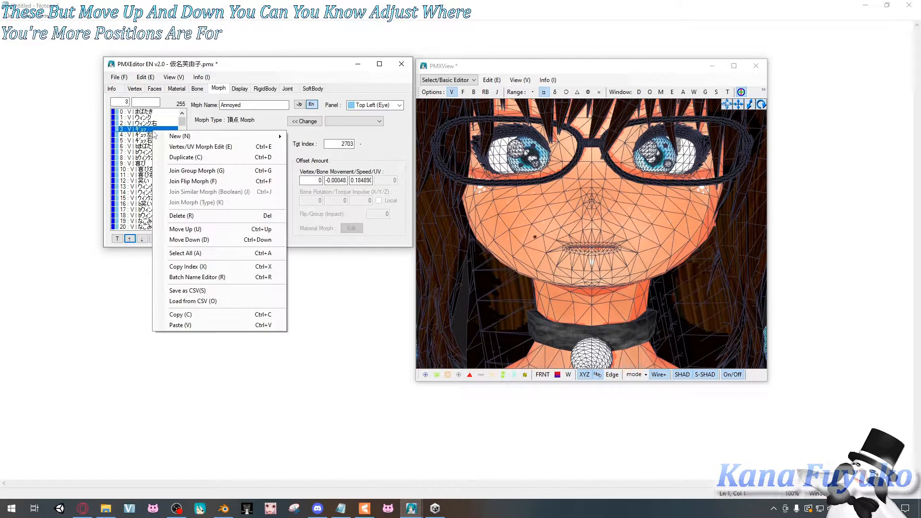
pyautogui.click(196, 146)
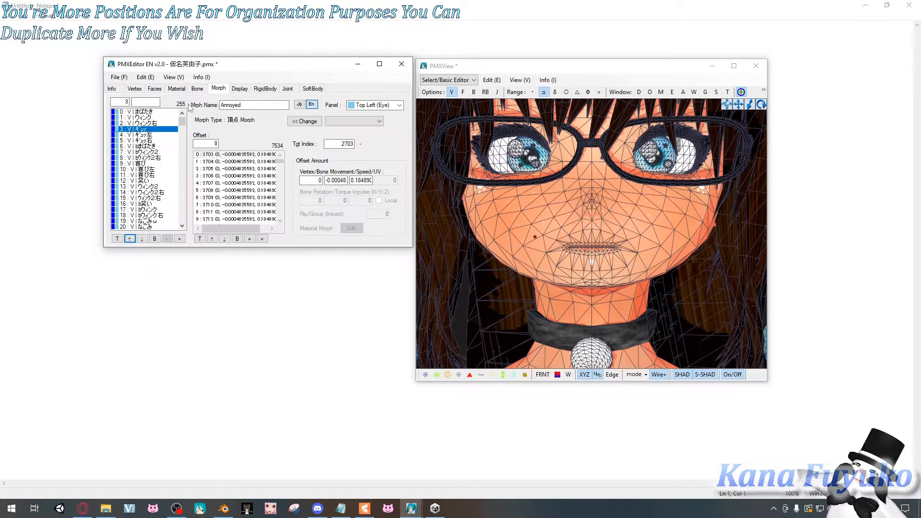
# Step: Select the A-JP morph in the morph list and open it for vertex/UV morph editing
pyautogui.moveTo(183, 121); pyautogui.dragTo(145, 169)
pyautogui.scroll(-2, 142, 160)
pyautogui.click(145, 170)
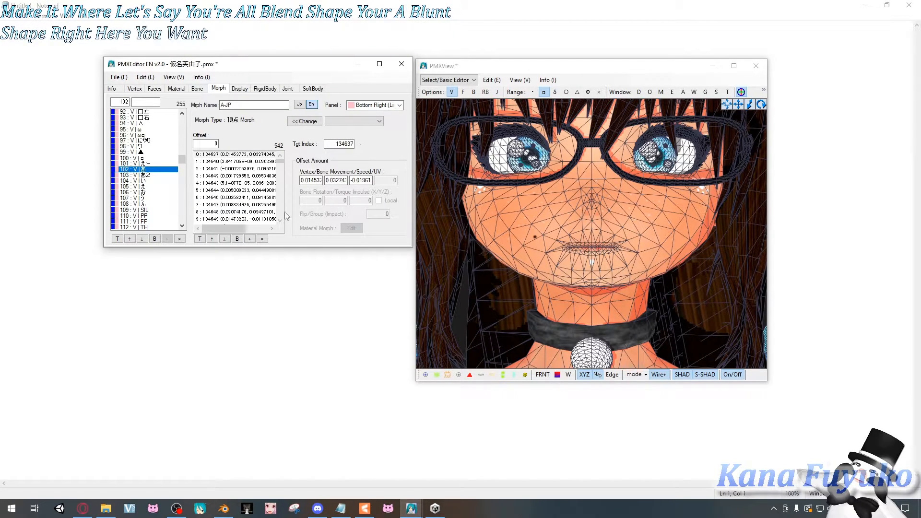
pyautogui.rightClick(155, 170)
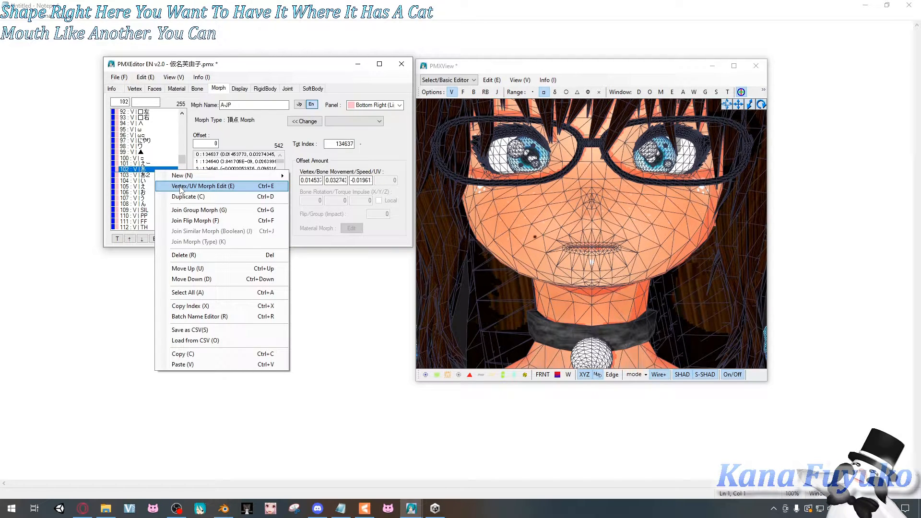
pyautogui.click(182, 188)
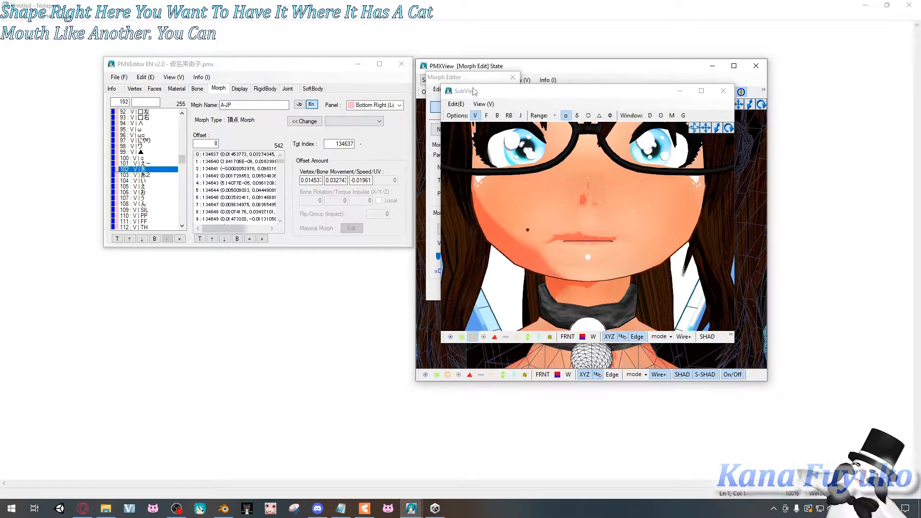
# Step: Move the SubView window clear of the model view and compare its neutral face with the open-mouth morph
pyautogui.scroll(-3, 209, 322)
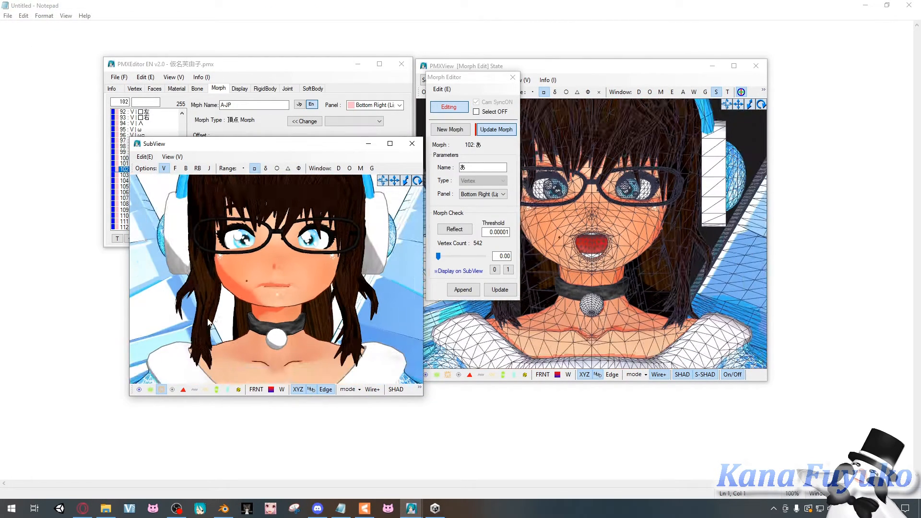
pyautogui.scroll(2, 259, 296)
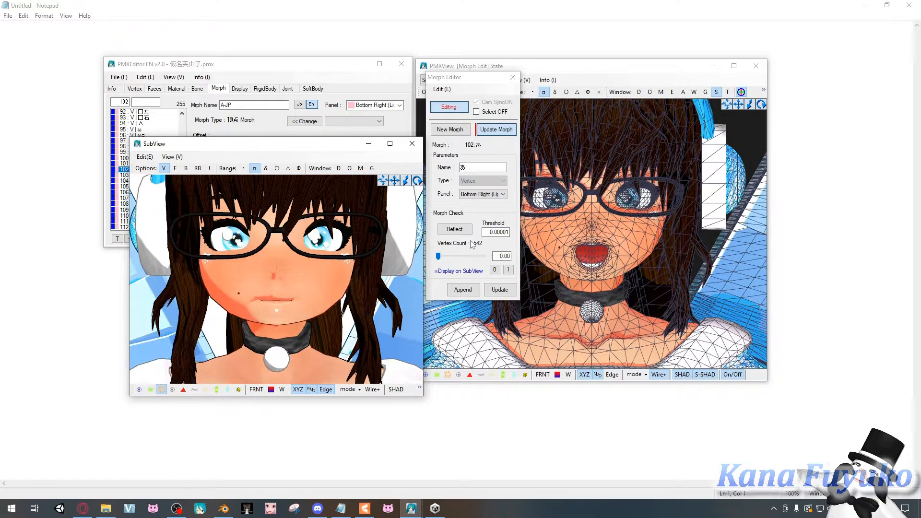
pyautogui.moveTo(436, 256); pyautogui.dragTo(372, 270)
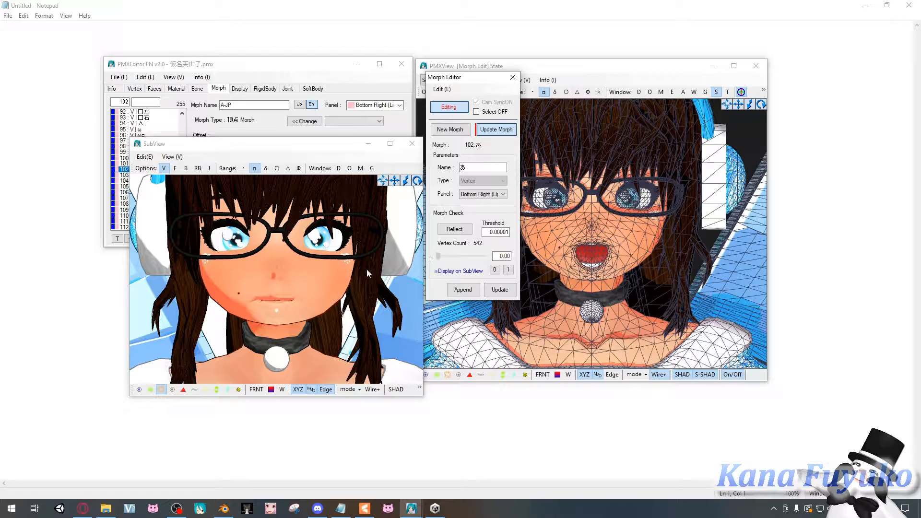
pyautogui.moveTo(662, 194)
pyautogui.mouseDown(button='right')
pyautogui.moveTo(661, 214)
pyautogui.moveTo(702, 201)
pyautogui.moveTo(664, 198)
pyautogui.mouseUp(button='right')
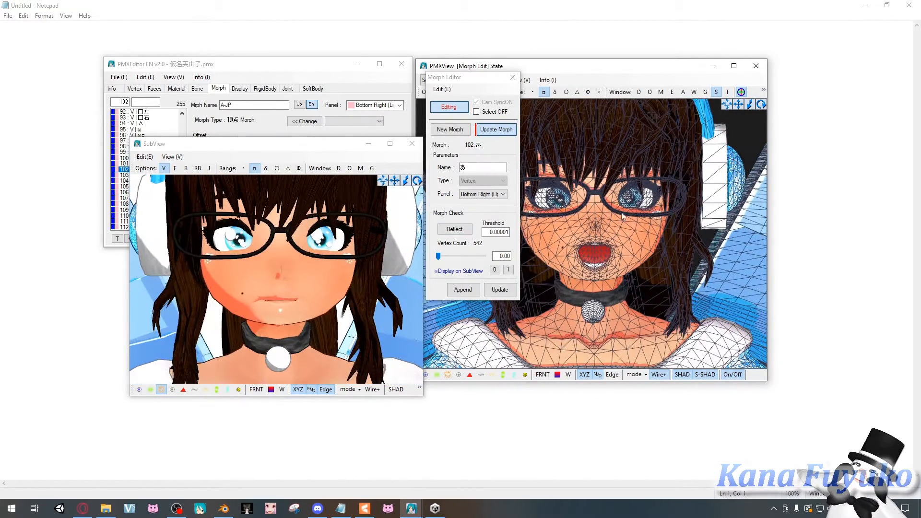
pyautogui.scroll(3, 593, 245)
pyautogui.scroll(-3, 590, 247)
pyautogui.scroll(-3, 382, 389)
pyautogui.click(360, 390)
pyautogui.click(360, 391)
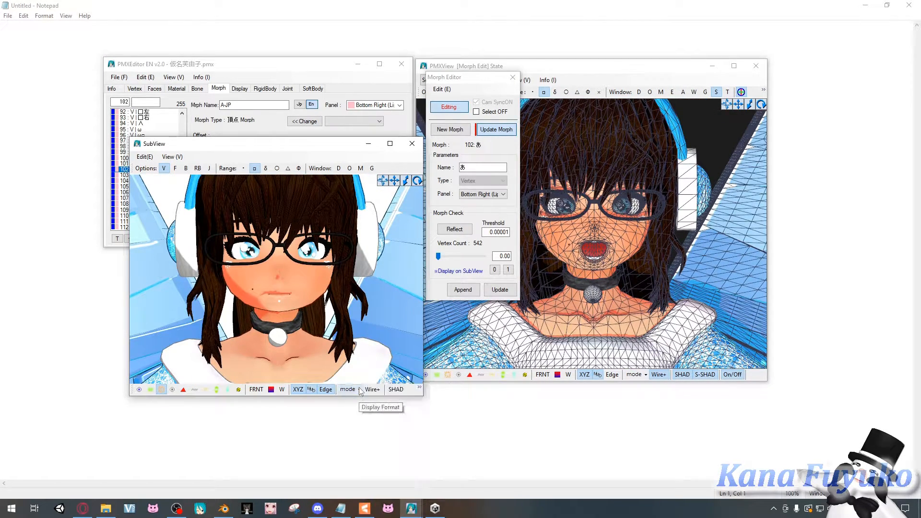
pyautogui.scroll(3, 735, 376)
pyautogui.moveTo(314, 149); pyautogui.dragTo(273, 199)
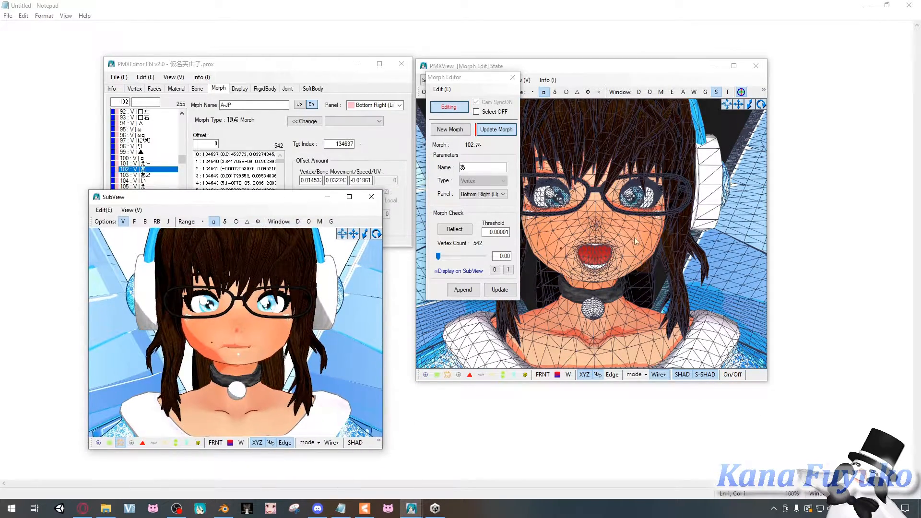
# Step: Examine the open-mouth morph on the model from several distances alongside the neutral face in SubView
pyautogui.scroll(-5, 634, 235)
pyautogui.scroll(3, 593, 236)
pyautogui.moveTo(632, 234)
pyautogui.mouseDown(button='right')
pyautogui.moveTo(592, 236)
pyautogui.moveTo(634, 232)
pyautogui.mouseUp(button='right')
pyautogui.scroll(-3, 634, 231)
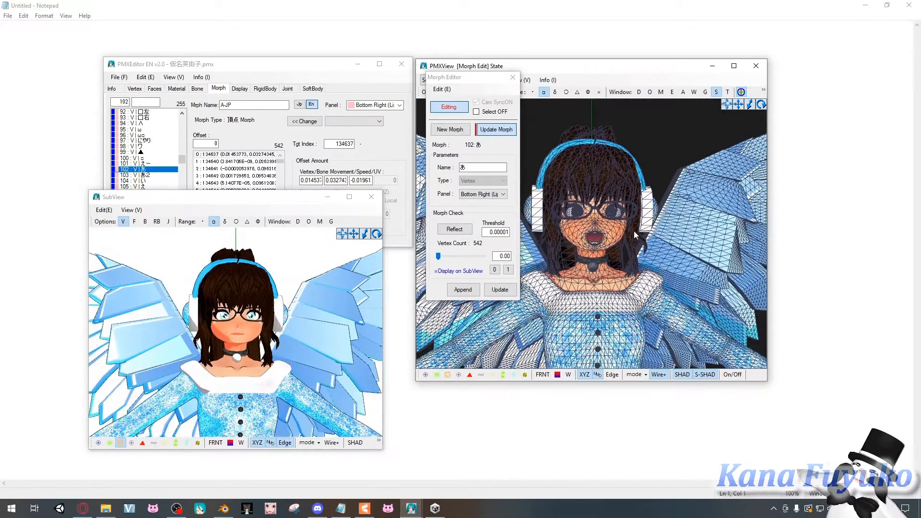
pyautogui.scroll(4, 634, 232)
pyautogui.scroll(-10, 620, 205)
pyautogui.scroll(8, 620, 206)
pyautogui.moveTo(617, 226); pyautogui.dragTo(613, 260, button='middle')
pyautogui.scroll(5, 612, 261)
pyautogui.moveTo(611, 240); pyautogui.dragTo(610, 235, button='right')
pyautogui.scroll(3, 600, 231)
pyautogui.moveTo(597, 229); pyautogui.dragTo(599, 219, button='middle')
pyautogui.scroll(5, 599, 222)
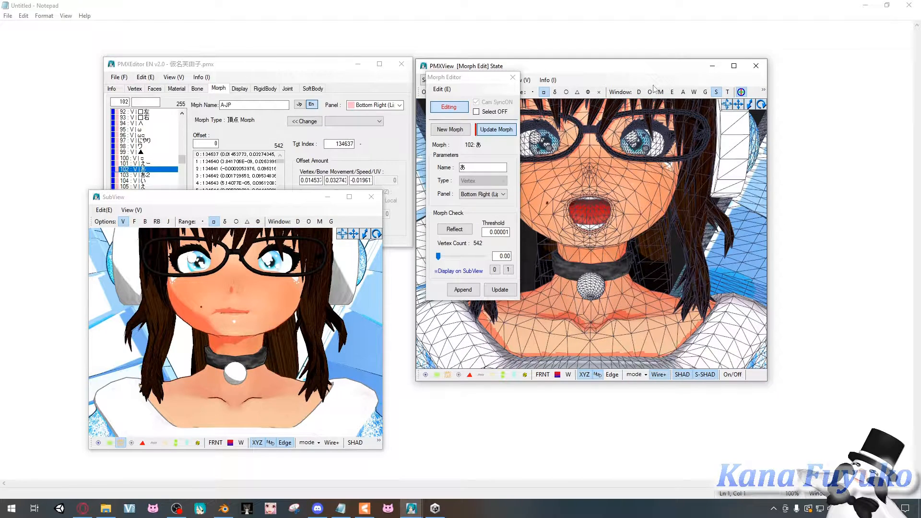
# Step: Limit the displayed materials in Refine/Masking to the mouth (1: 口) and the face (6: 顔)
pyautogui.click(661, 92)
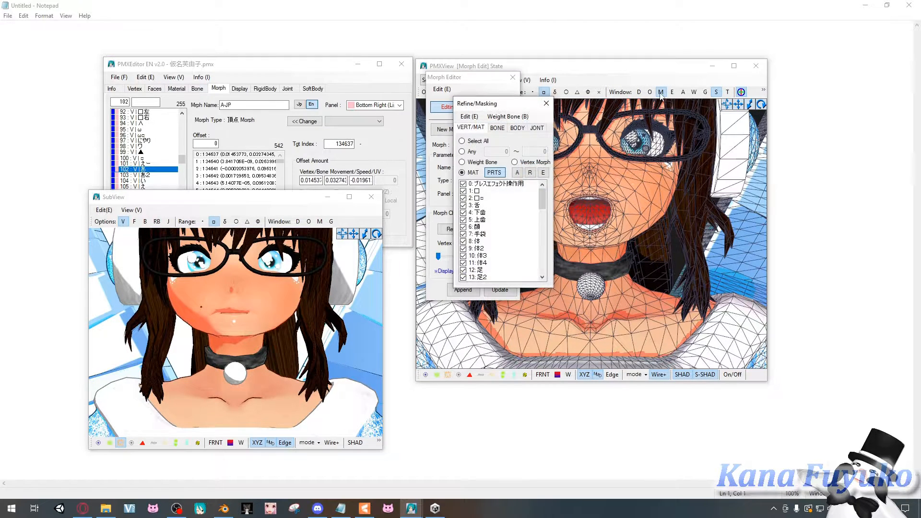
pyautogui.moveTo(475, 108); pyautogui.dragTo(321, 96)
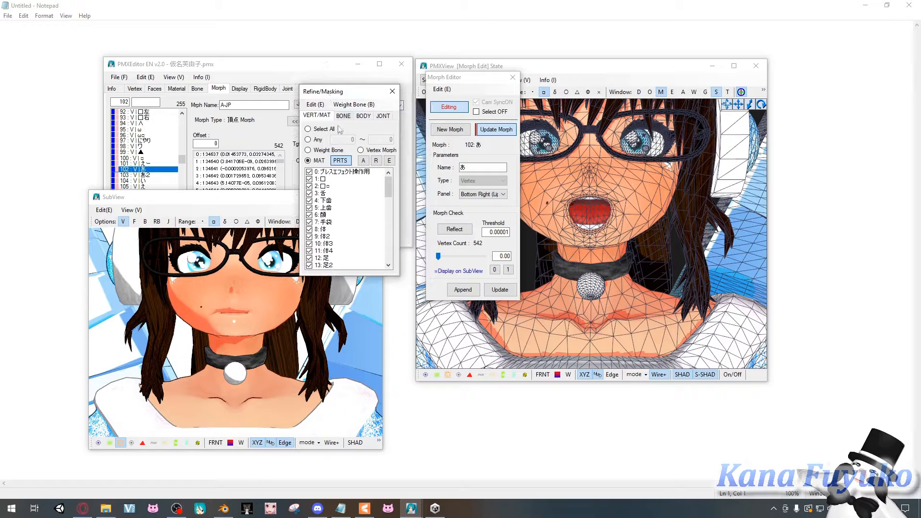
pyautogui.click(375, 160)
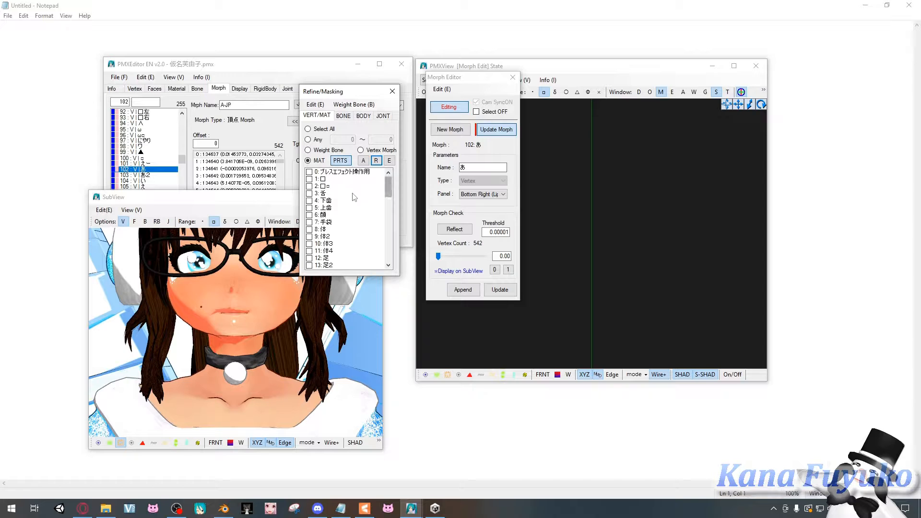
pyautogui.click(327, 179)
pyautogui.click(326, 180)
pyautogui.click(328, 195)
pyautogui.click(329, 200)
pyautogui.click(330, 182)
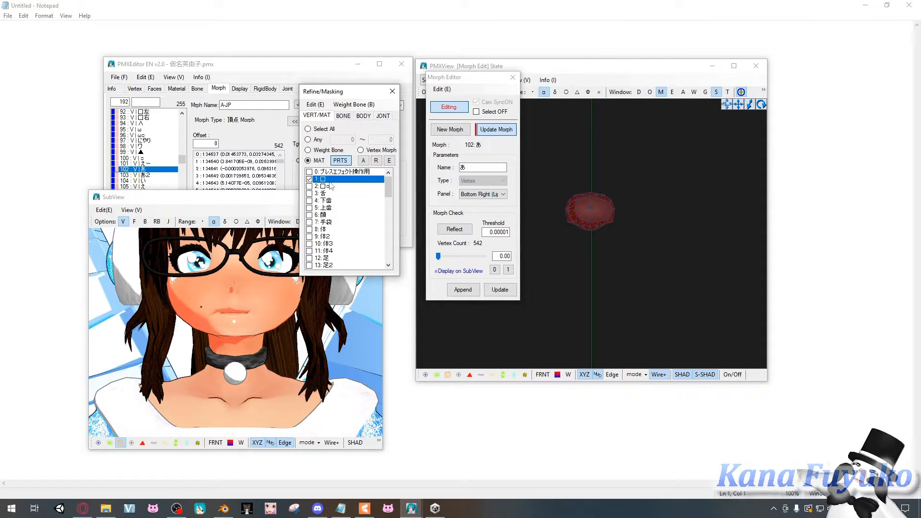
pyautogui.click(330, 215)
pyautogui.scroll(3, 568, 194)
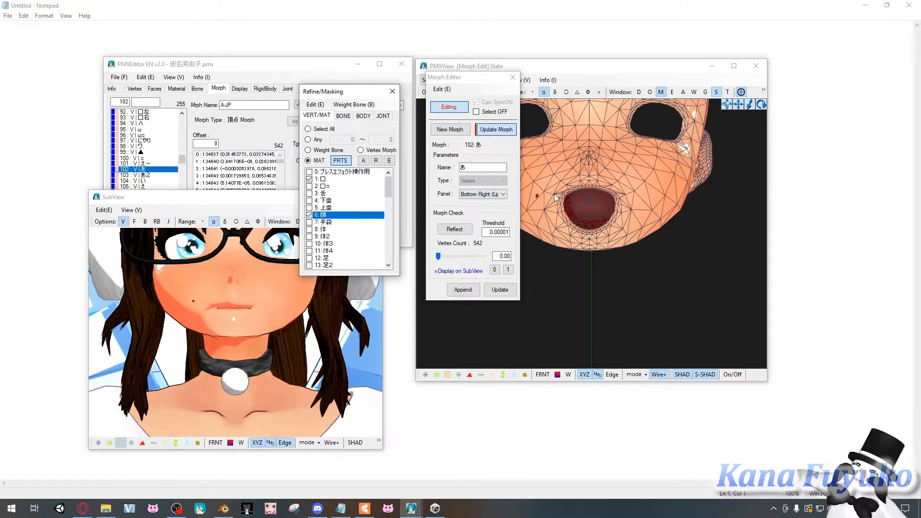
# Step: Display the vertices and the selected vertices, and restrict selection to front-facing vertices only
pyautogui.moveTo(571, 203); pyautogui.dragTo(575, 215, button='middle')
pyautogui.click(437, 375)
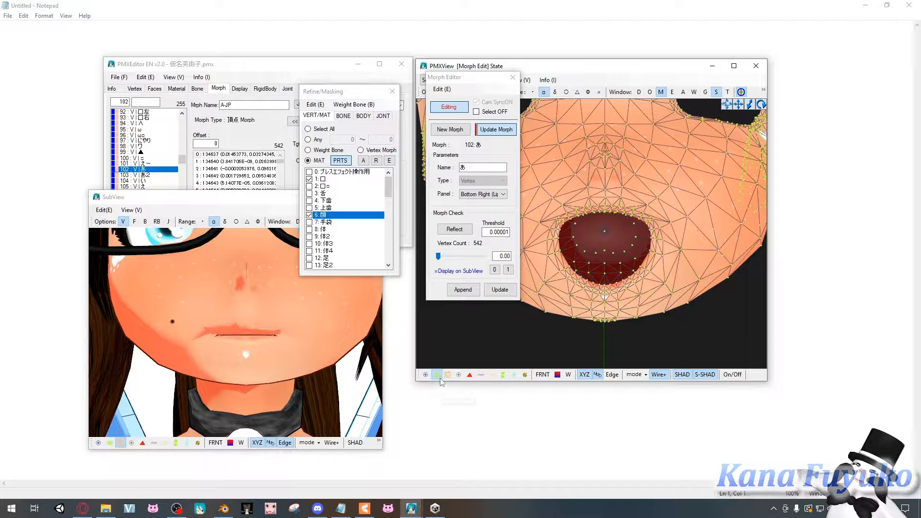
pyautogui.click(448, 375)
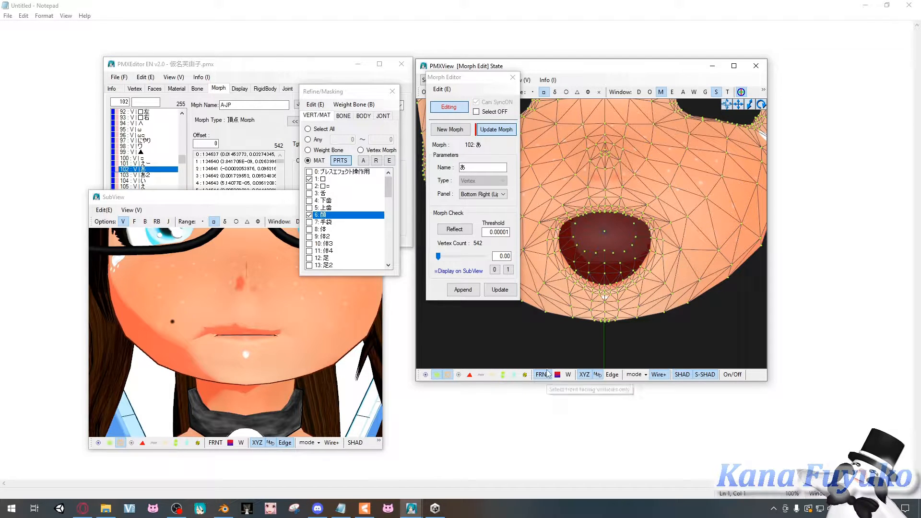
pyautogui.scroll(-5, 730, 141)
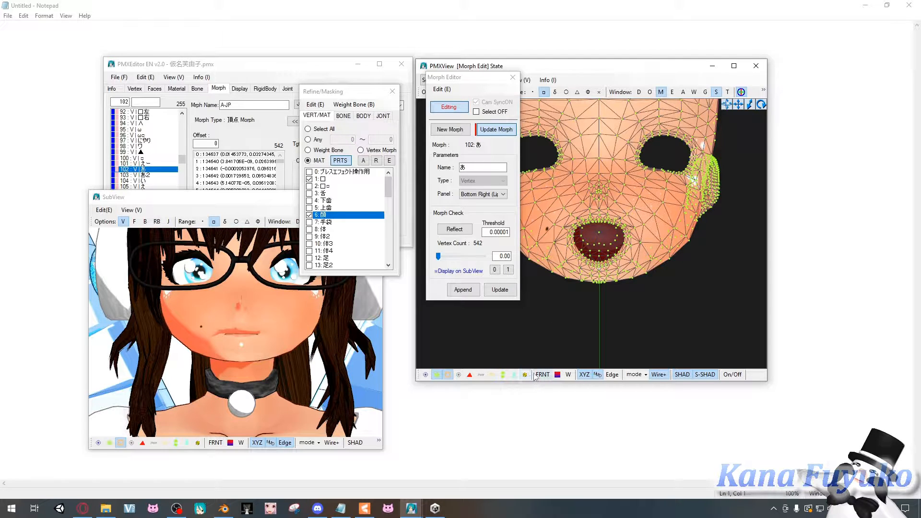
pyautogui.click(537, 377)
# Step: Try moving two neighbouring vertices along the upper edge of the mouth with the transform handle
pyautogui.scroll(3, 596, 224)
pyautogui.scroll(-3, 648, 208)
pyautogui.scroll(5, 593, 236)
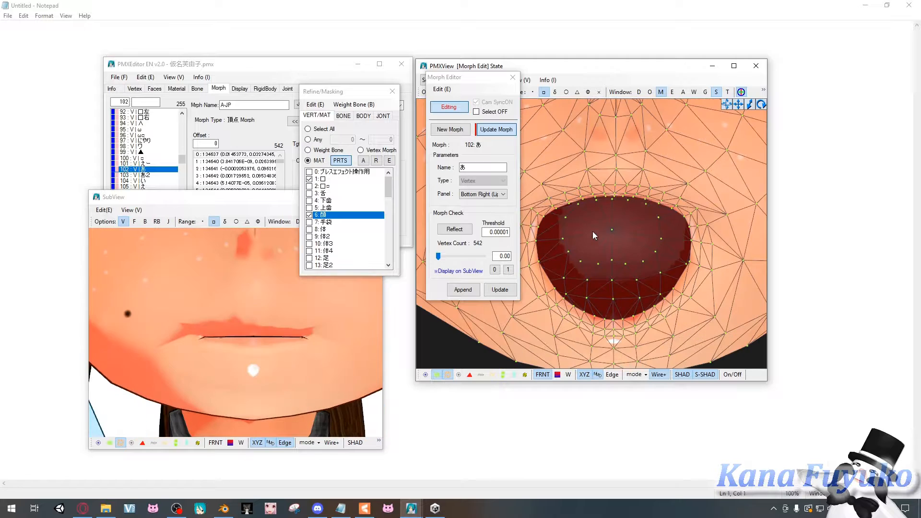
pyautogui.scroll(1, 623, 174)
pyautogui.scroll(-1, 624, 175)
pyautogui.click(618, 197)
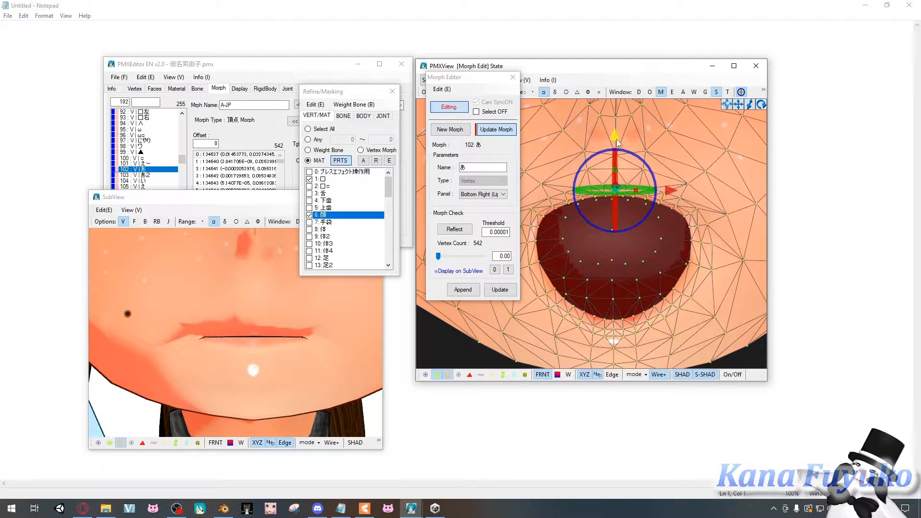
pyautogui.moveTo(615, 134); pyautogui.dragTo(625, 154)
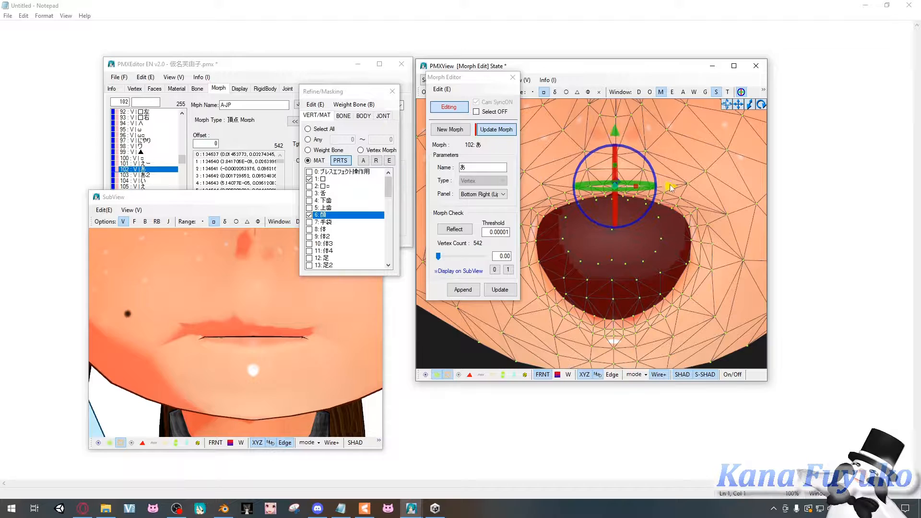
pyautogui.click(630, 177)
pyautogui.moveTo(615, 177); pyautogui.dragTo(629, 196)
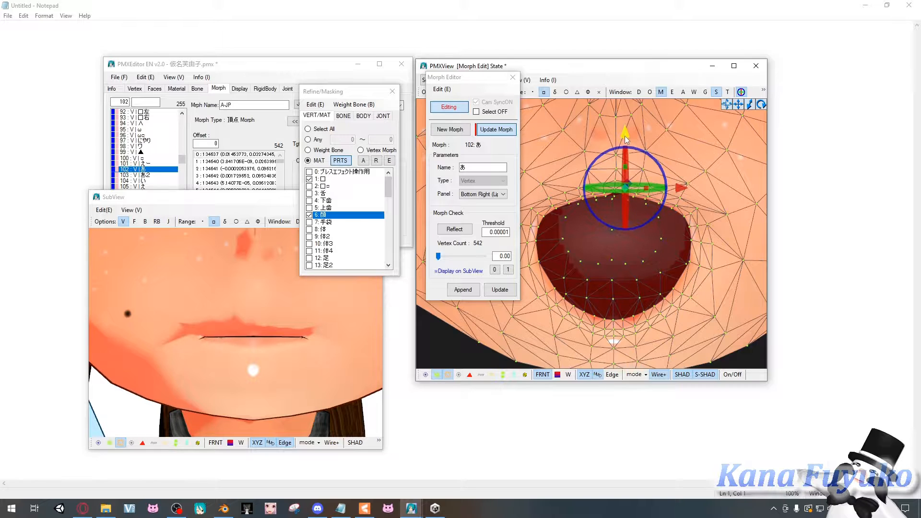
# Step: Clear the vertex selection and undo the trial moves on the upper edge of the mouth
pyautogui.click(655, 234)
pyautogui.hotkey('ctrl', 'z')
pyautogui.hotkey('ctrl', 'z')
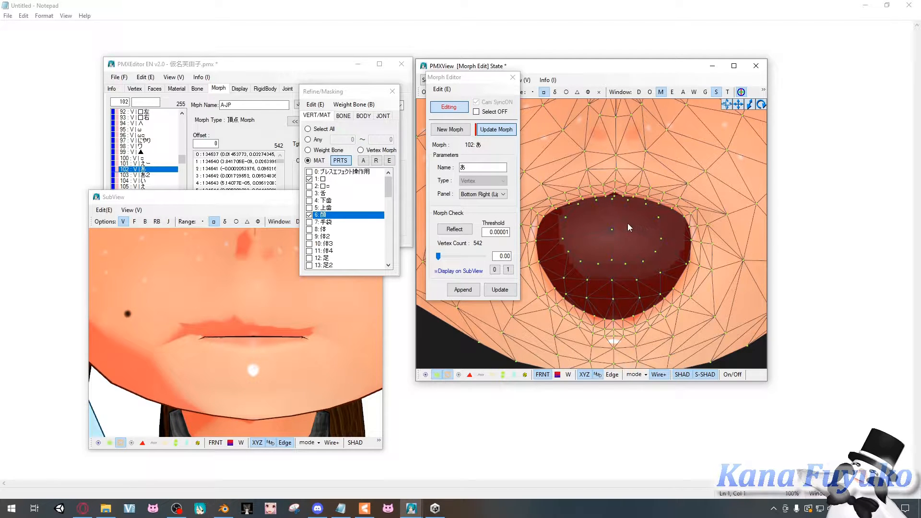
# Step: Open the Object Editor and place it clear of the mouth mesh
pyautogui.click(639, 92)
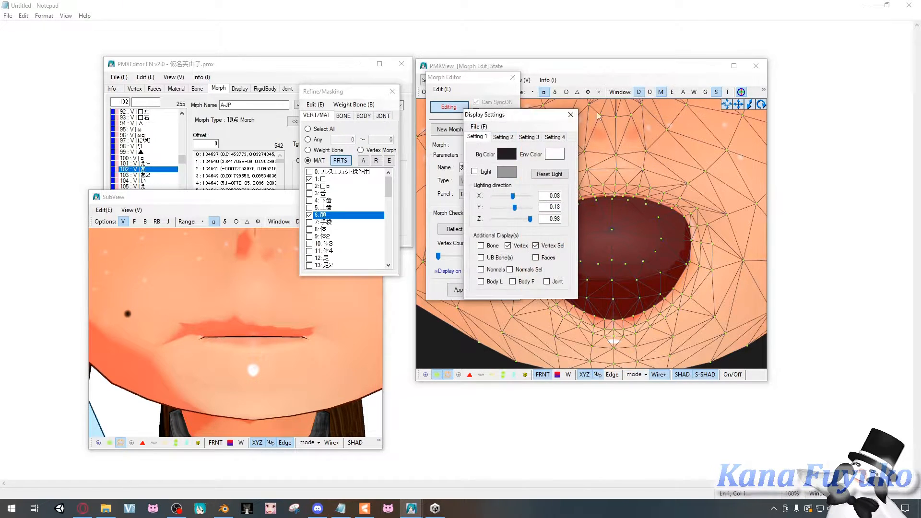
pyautogui.click(570, 114)
pyautogui.click(672, 92)
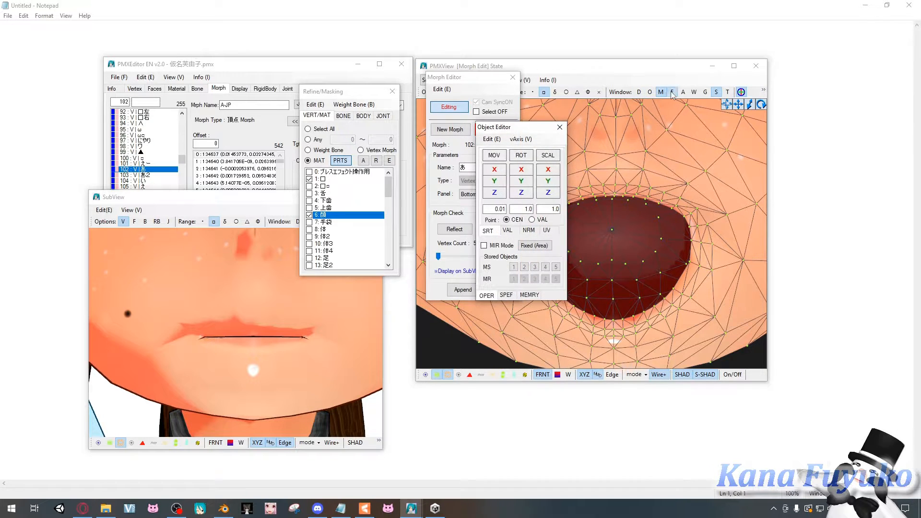
pyautogui.moveTo(521, 128); pyautogui.dragTo(422, 197)
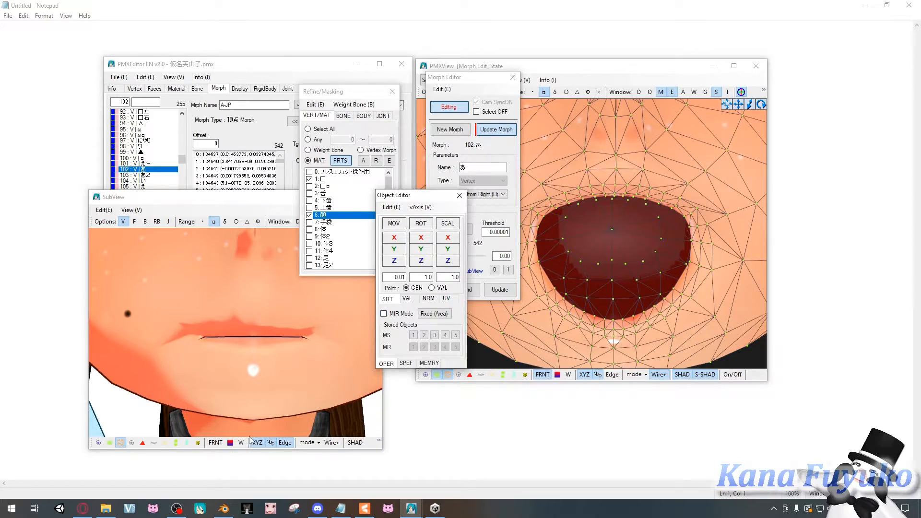
# Step: Switch to Blender to view the model's face mesh and return to PMX Editor
pyautogui.click(223, 508)
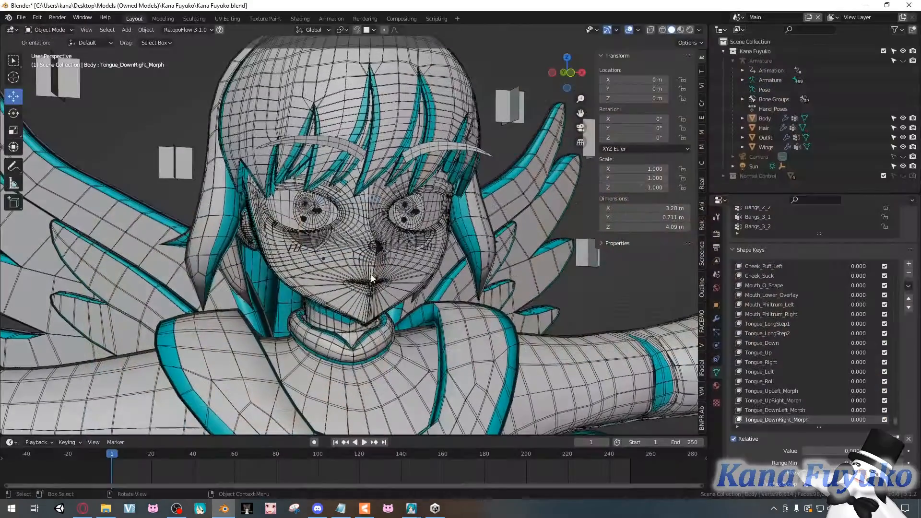
pyautogui.click(865, 5)
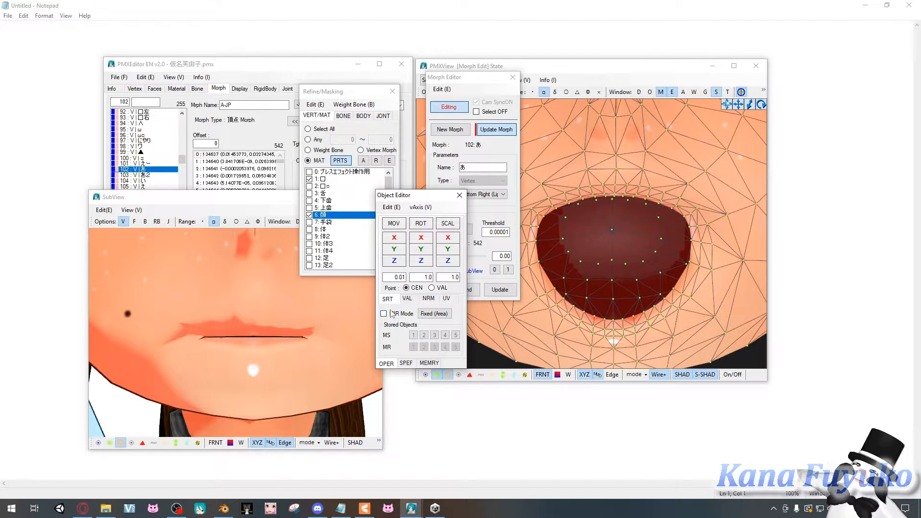
# Step: Move the Morph Editor clear of the model view and try the Mirror Object command
pyautogui.moveTo(477, 85); pyautogui.dragTo(282, 105)
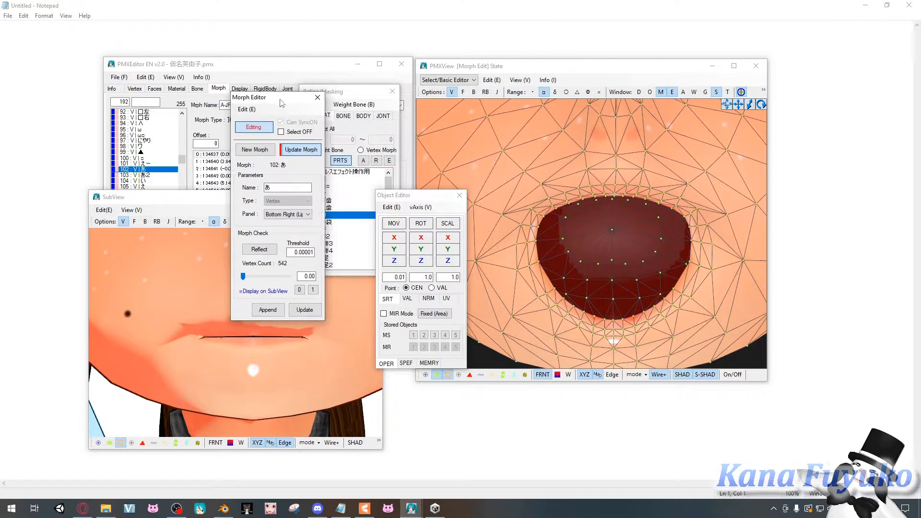
pyautogui.click(490, 85)
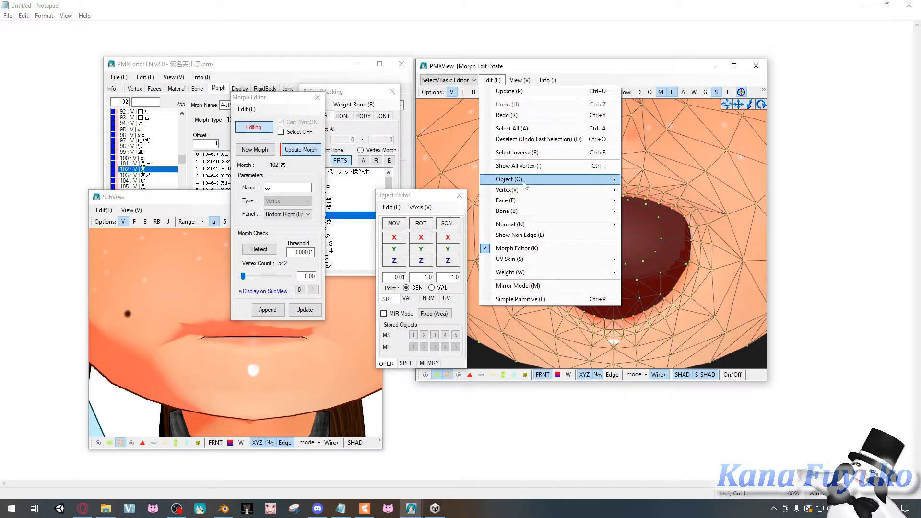
pyautogui.moveTo(576, 179)
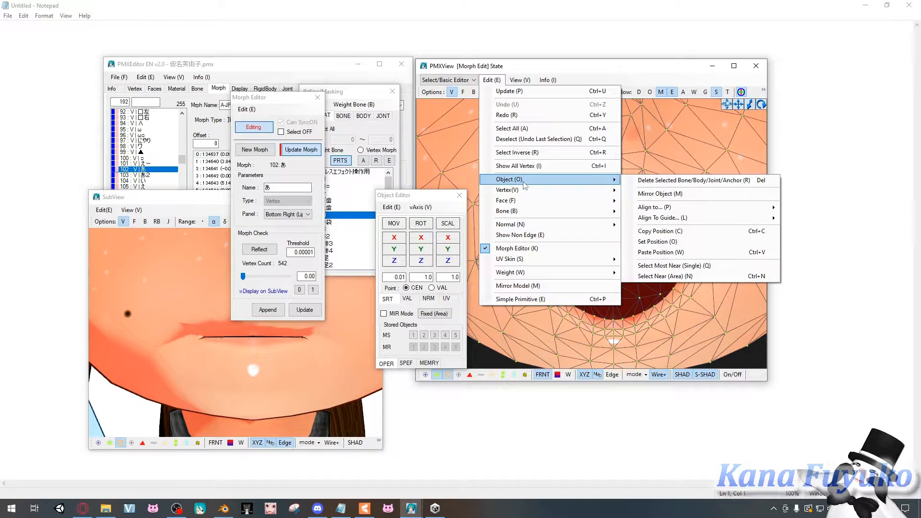
pyautogui.click(660, 195)
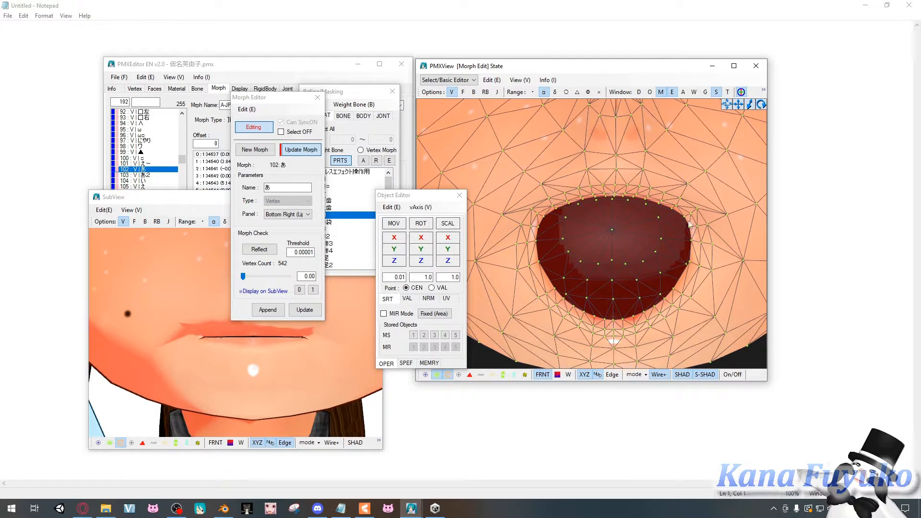
pyautogui.scroll(-5, 504, 172)
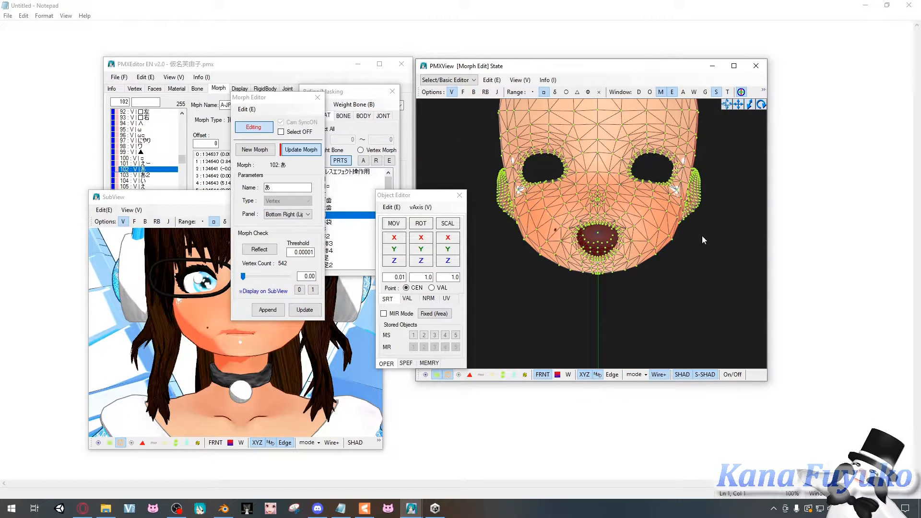
pyautogui.scroll(5, 552, 233)
pyautogui.scroll(-5, 564, 228)
pyautogui.scroll(2, 559, 163)
pyautogui.scroll(3, 591, 211)
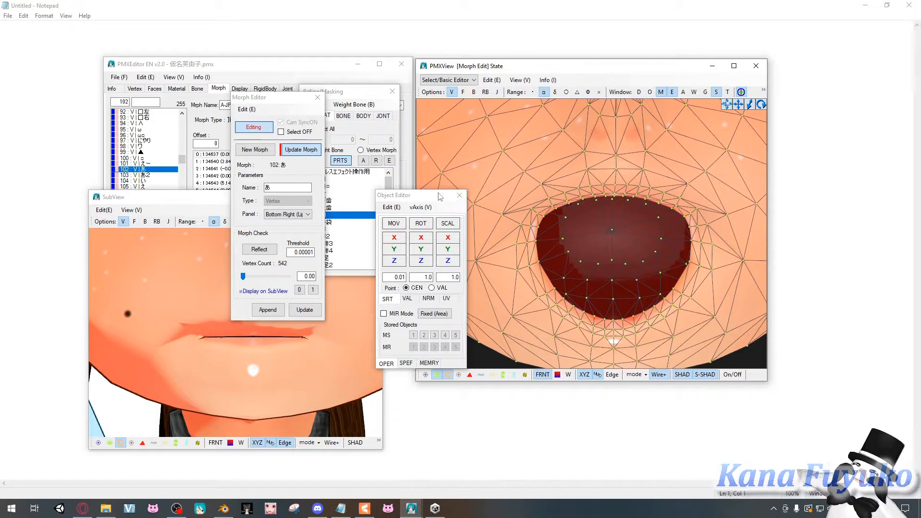
# Step: Close the Object Editor and place the Morph Editor between the masking window and the mouth mesh
pyautogui.moveTo(440, 197); pyautogui.dragTo(479, 153)
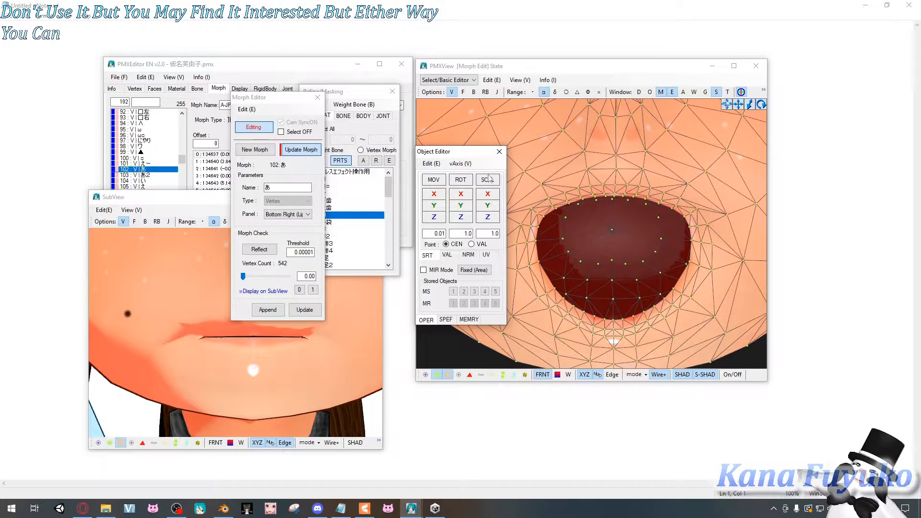
pyautogui.click(499, 151)
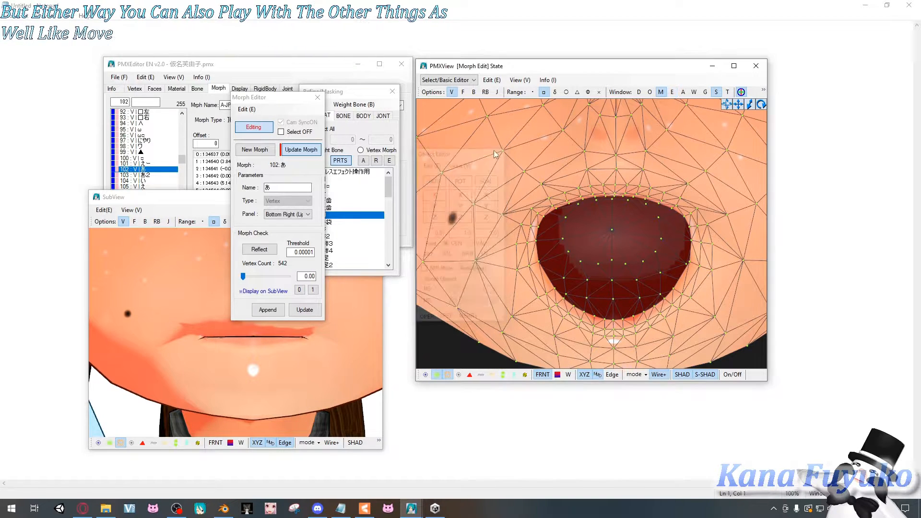
pyautogui.moveTo(269, 99); pyautogui.dragTo(440, 85)
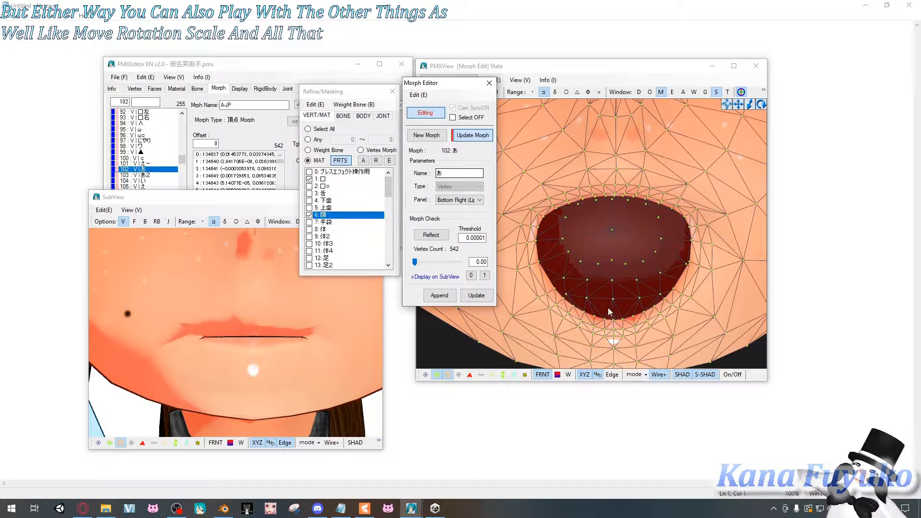
# Step: Examine the Morph Editor's editing commands, including Initialize Edit, Set Original Position and Mirror Edit
pyautogui.click(423, 95)
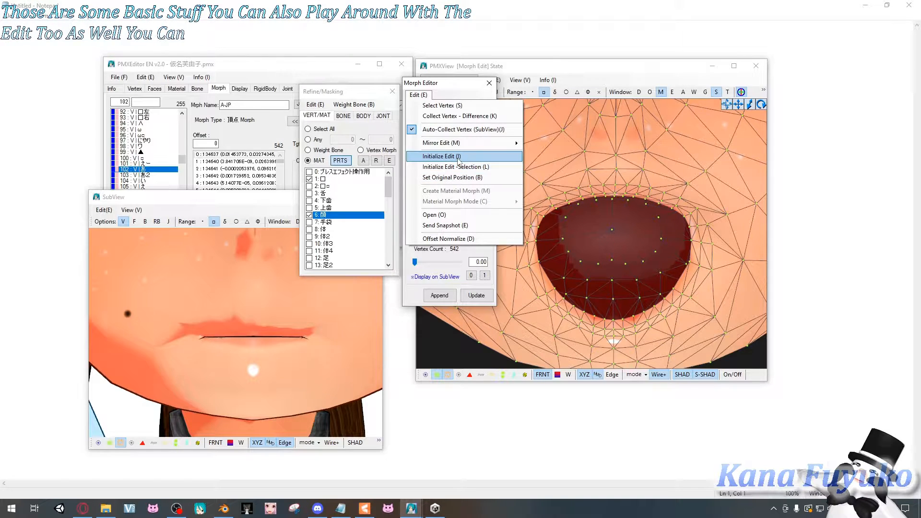
pyautogui.click(455, 177)
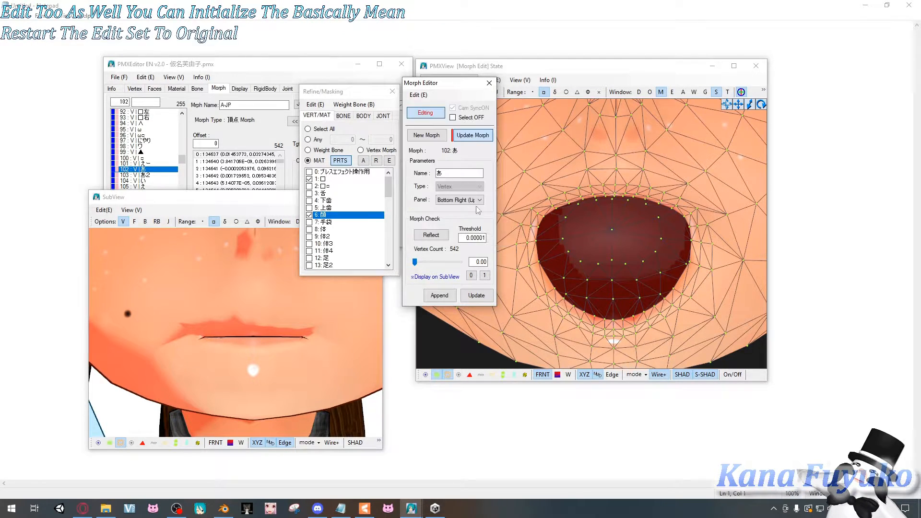
pyautogui.scroll(3, 567, 210)
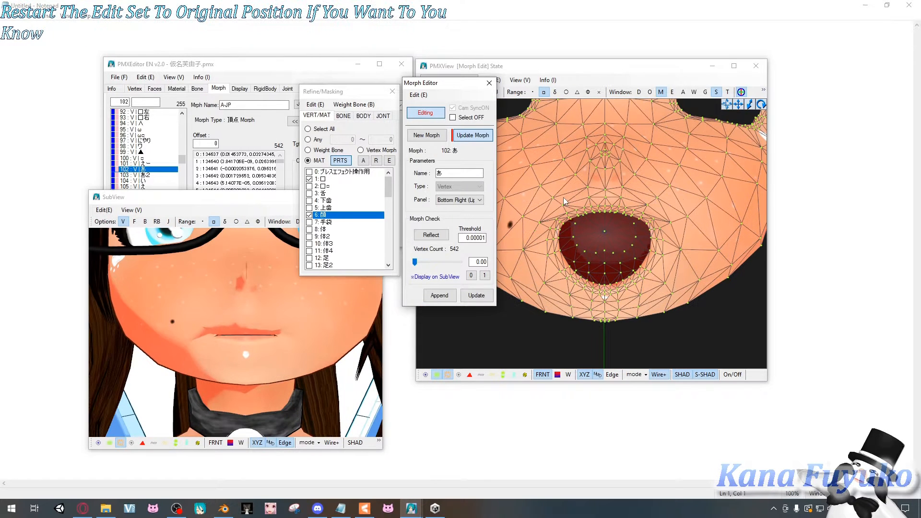
pyautogui.moveTo(508, 192); pyautogui.dragTo(705, 348)
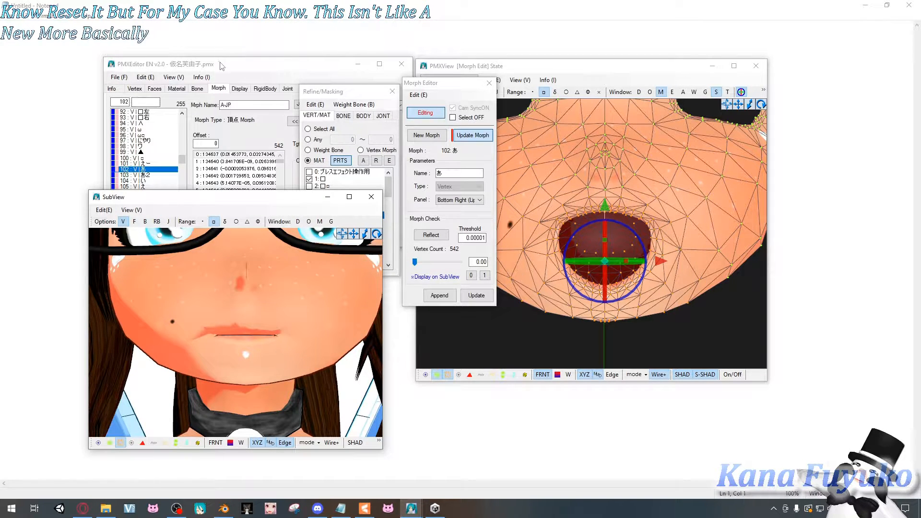
pyautogui.click(416, 119)
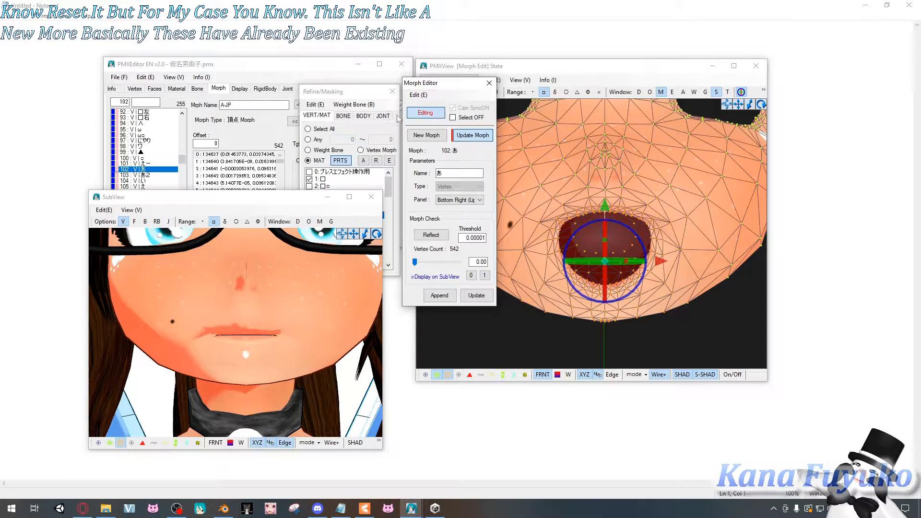
pyautogui.click(417, 95)
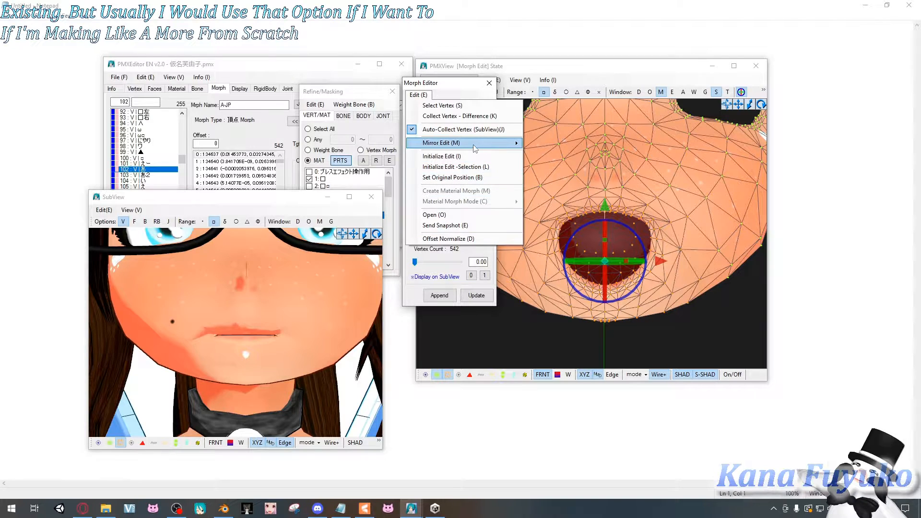
pyautogui.moveTo(474, 147)
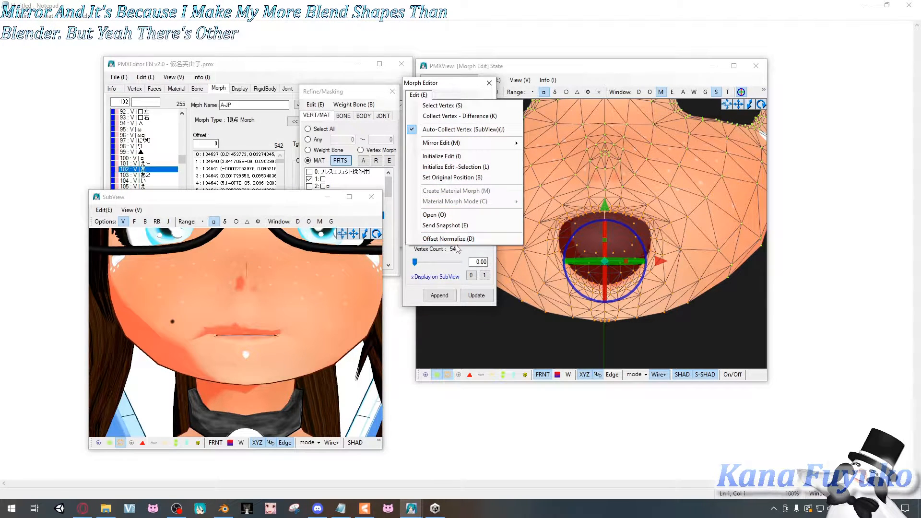
pyautogui.click(466, 92)
pyautogui.click(522, 325)
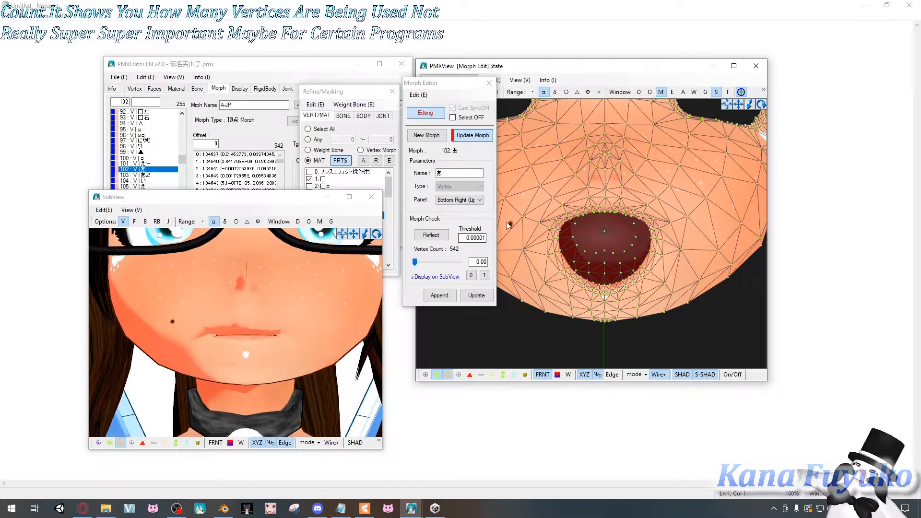
pyautogui.scroll(-3, 589, 217)
pyautogui.scroll(2, 586, 219)
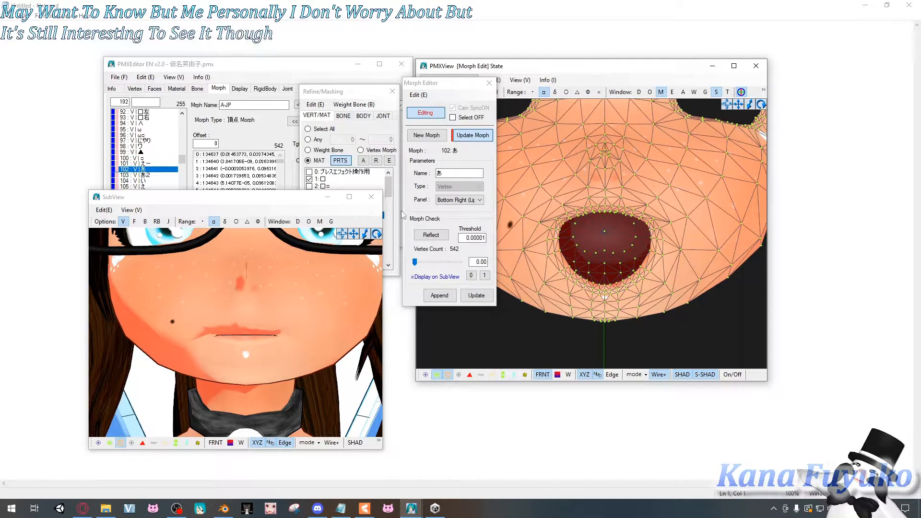
# Step: Set the morph check threshold to 0
pyautogui.click(463, 238)
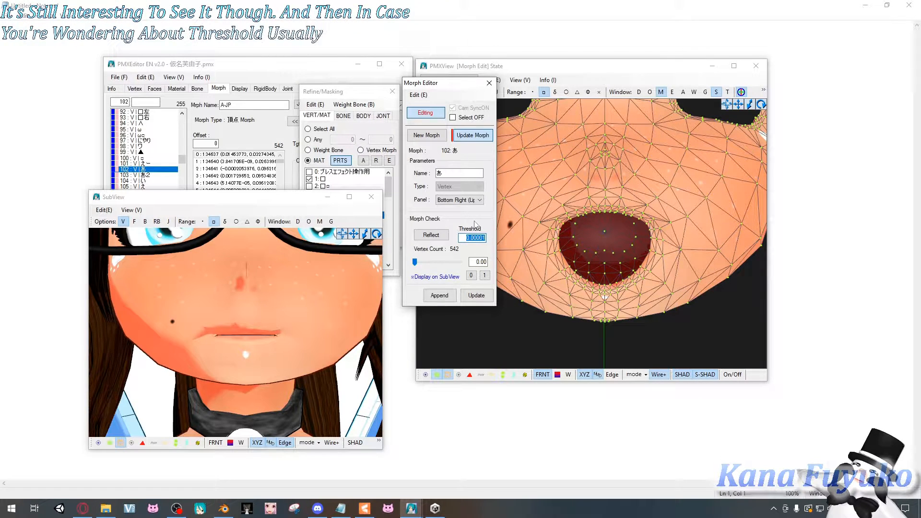
pyautogui.write('0')
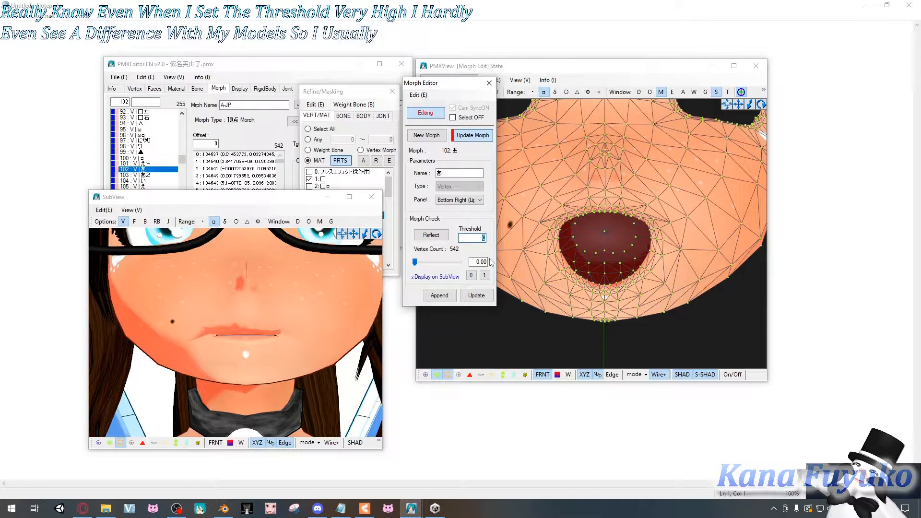
pyautogui.scroll(-5, 518, 300)
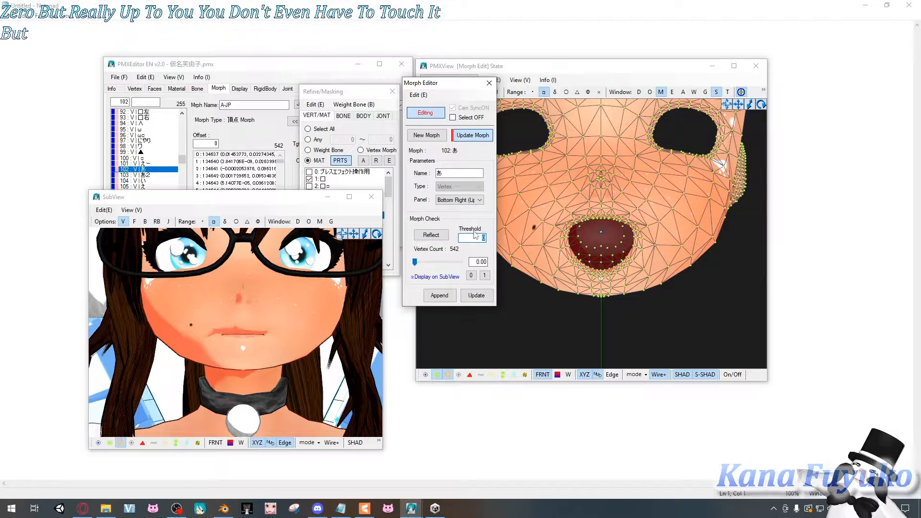
# Step: Preview the あ morph in the SubView by switching its value repeatedly between 0 and 1
pyautogui.click(485, 276)
pyautogui.click(471, 276)
pyautogui.click(484, 276)
pyautogui.click(472, 276)
pyautogui.click(484, 275)
pyautogui.click(472, 276)
pyautogui.click(485, 275)
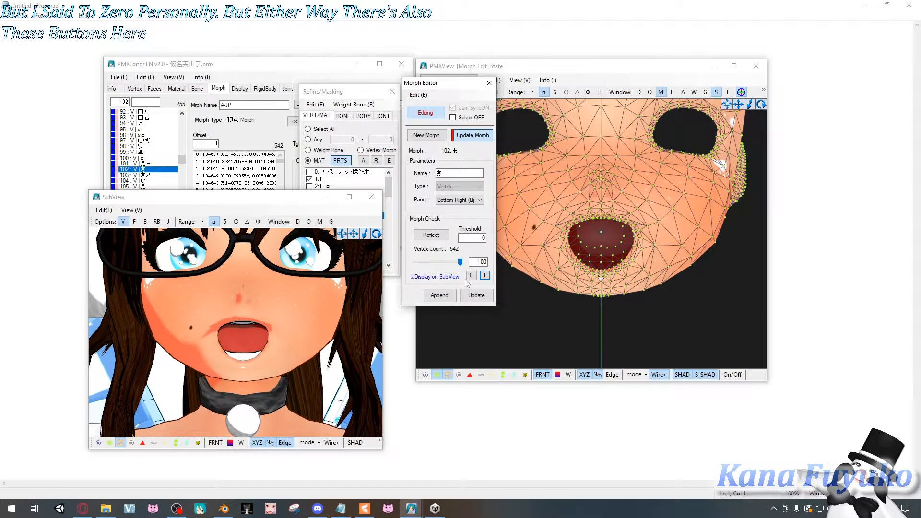
pyautogui.moveTo(391, 279); pyautogui.dragTo(411, 264)
# Step: Review the facial panel options and the name field of the あ morph without changing them
pyautogui.click(454, 201)
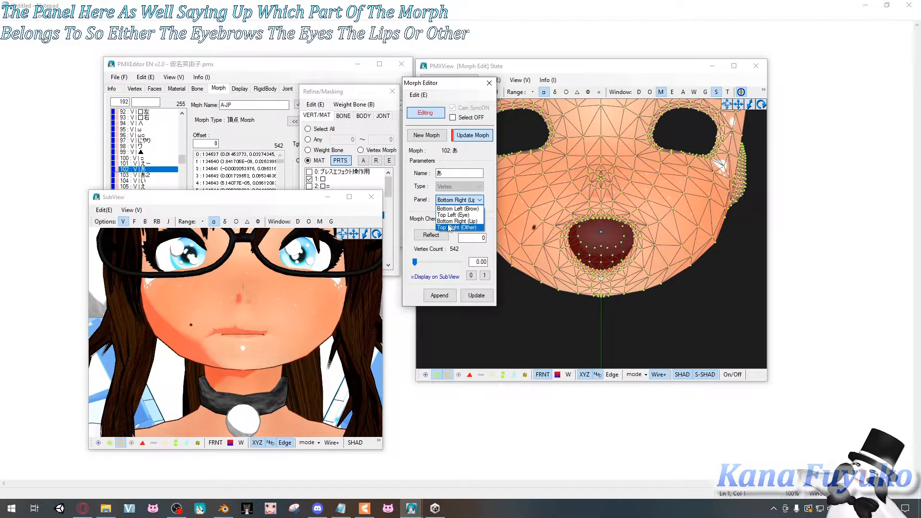
pyautogui.click(458, 201)
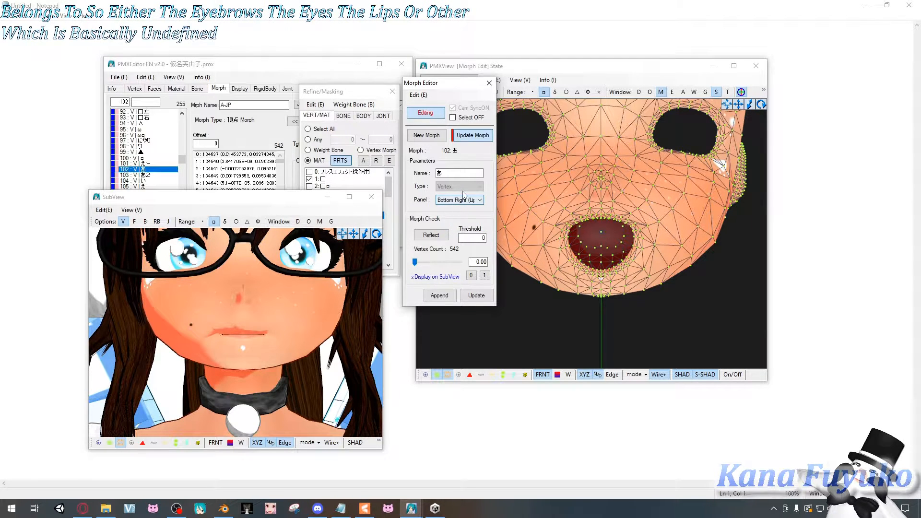
pyautogui.doubleClick(435, 174)
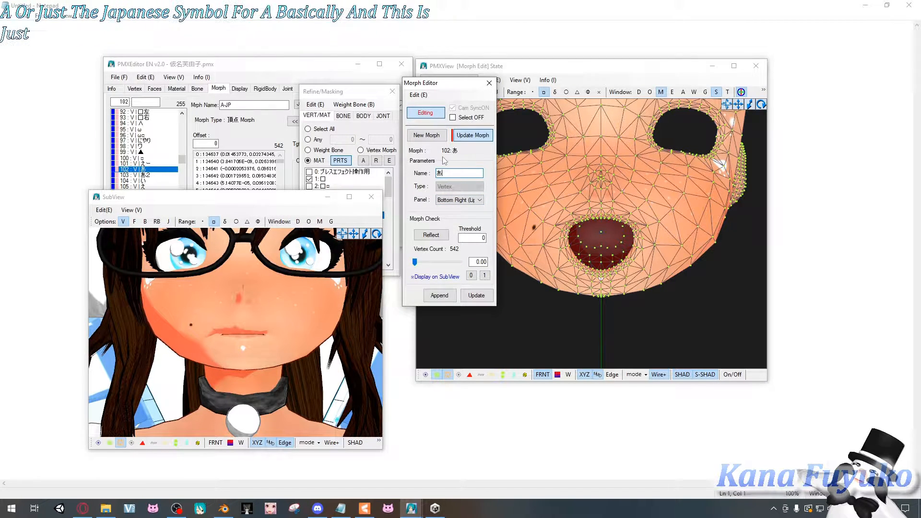
# Step: Start a new morph and move the SubView down, clear of the main editor window
pyautogui.click(429, 141)
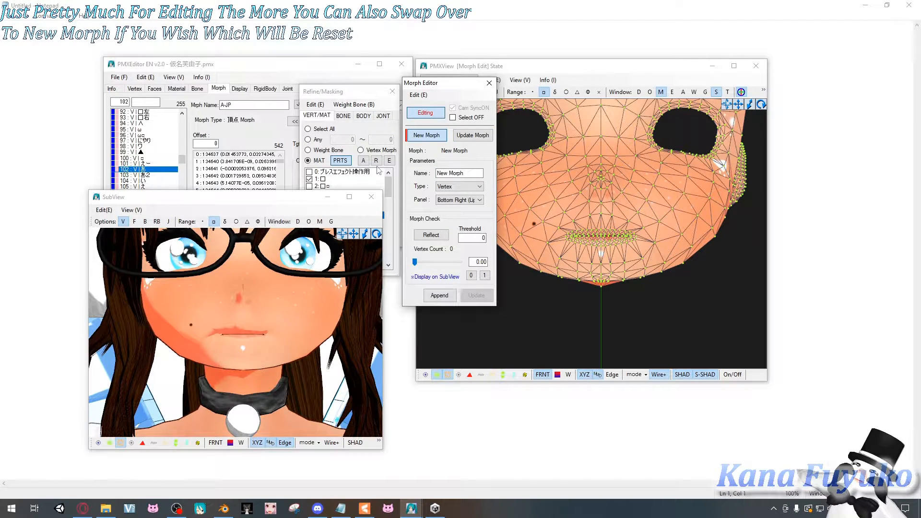
pyautogui.moveTo(301, 199); pyautogui.dragTo(301, 306)
pyautogui.moveTo(594, 292); pyautogui.dragTo(576, 302, button='right')
pyautogui.scroll(5, 577, 301)
pyautogui.scroll(-6, 592, 290)
pyautogui.scroll(6, 581, 301)
pyautogui.scroll(-2, 579, 300)
pyautogui.scroll(-5, 579, 298)
pyautogui.scroll(3, 587, 291)
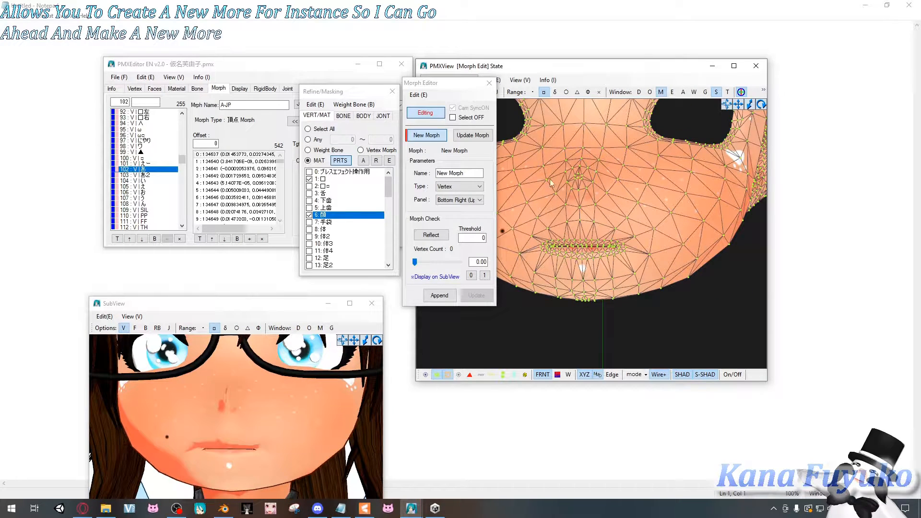
# Step: Move the nose vertices upward for a scrunched nose and reflect the edit in the new morph
pyautogui.moveTo(553, 139); pyautogui.dragTo(600, 193)
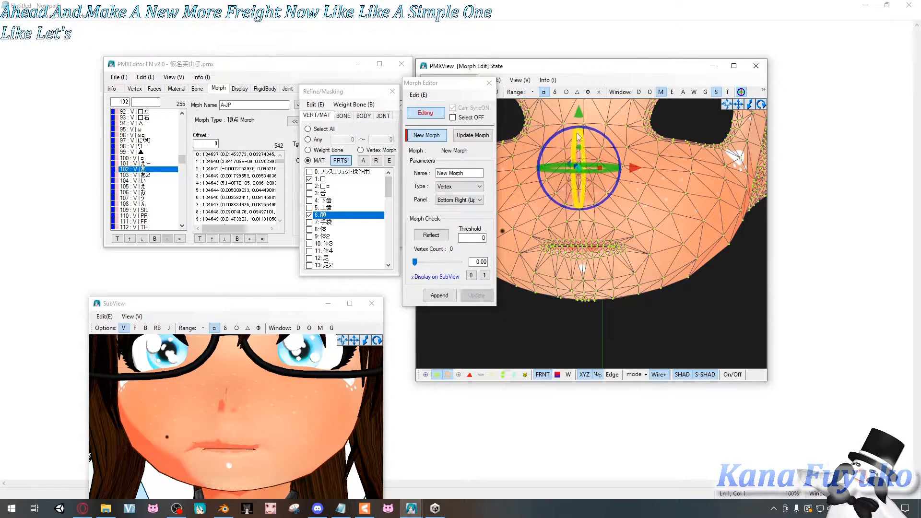
pyautogui.moveTo(580, 104); pyautogui.dragTo(580, 106)
pyautogui.hotkey('ctrl', 'z')
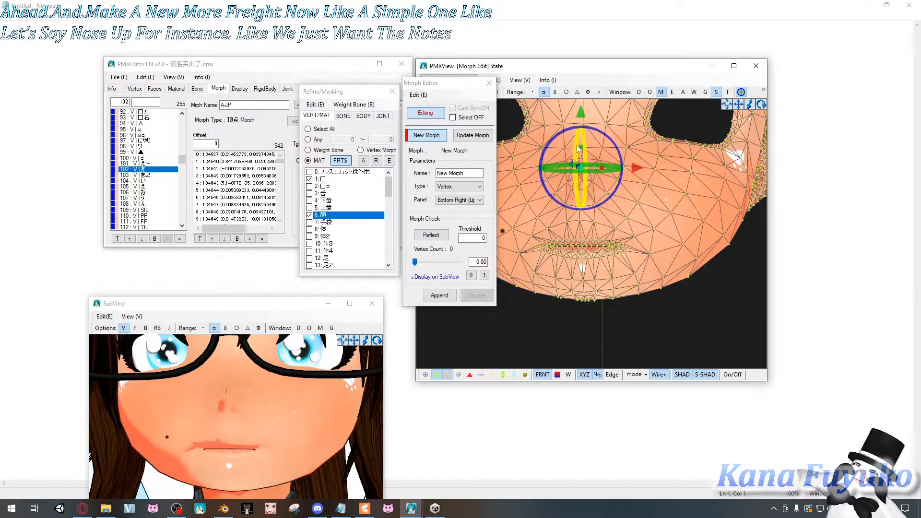
pyautogui.moveTo(580, 113); pyautogui.dragTo(580, 99)
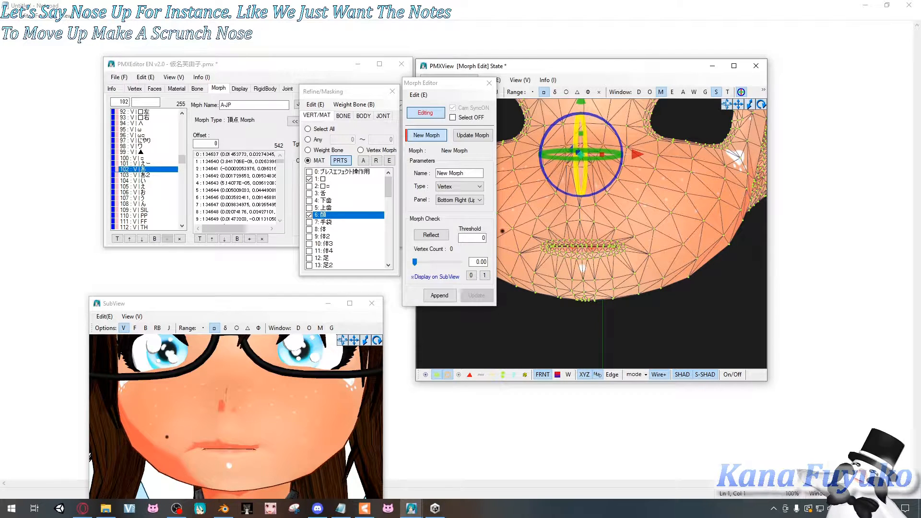
pyautogui.click(693, 341)
pyautogui.scroll(-3, 604, 306)
pyautogui.moveTo(600, 304)
pyautogui.mouseDown(button='right')
pyautogui.moveTo(566, 301)
pyautogui.moveTo(597, 311)
pyautogui.mouseUp(button='right')
pyautogui.scroll(5, 562, 303)
pyautogui.scroll(-5, 599, 313)
pyautogui.moveTo(597, 311)
pyautogui.mouseDown(button='middle')
pyautogui.moveTo(588, 302)
pyautogui.moveTo(603, 295)
pyautogui.mouseUp(button='middle')
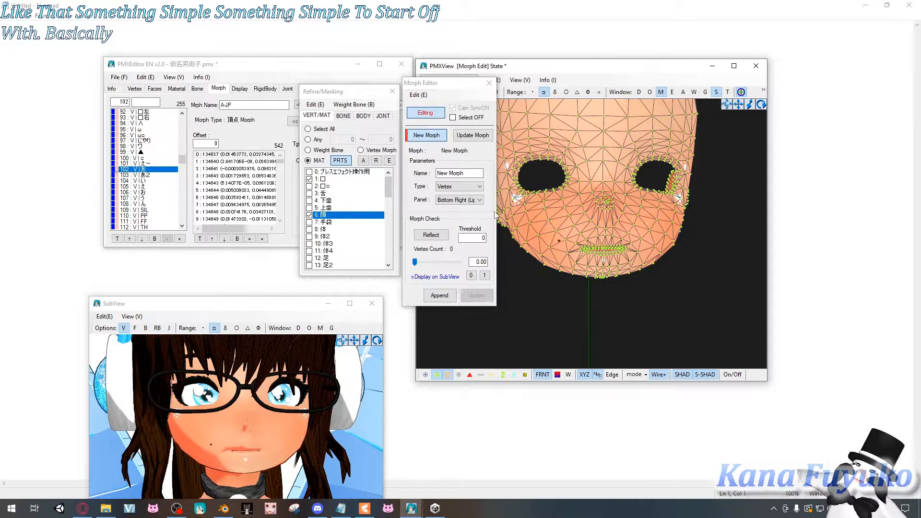
pyautogui.click(441, 235)
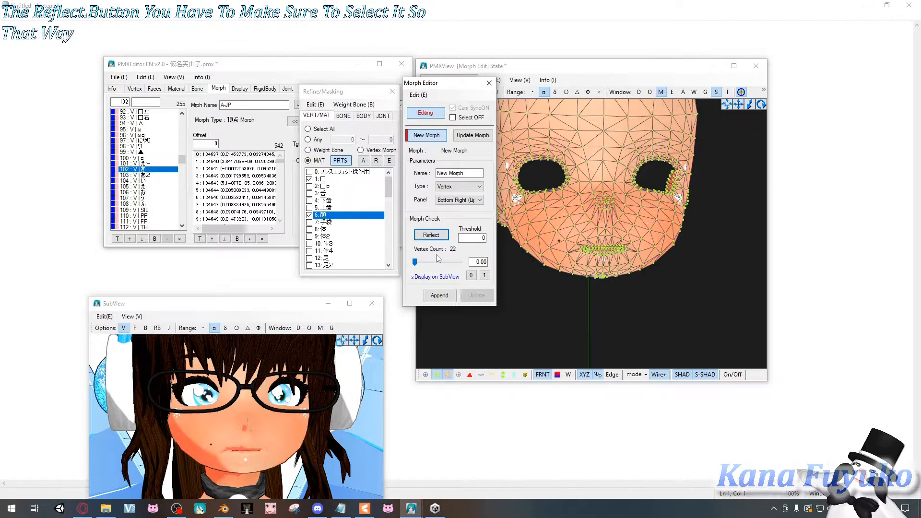
# Step: Try stretching a cheek vertex outward without reflecting it, check the morph preview in the SubView, and undo the move
pyautogui.click(542, 216)
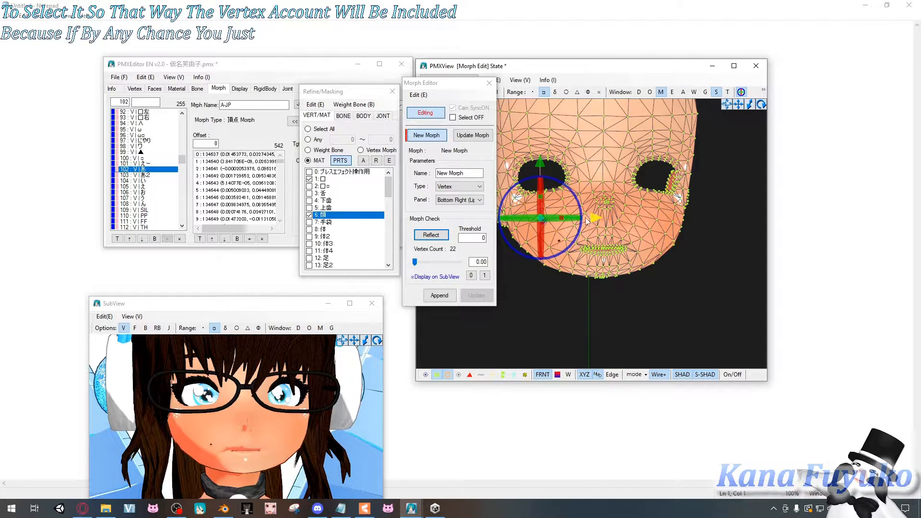
pyautogui.moveTo(590, 217); pyautogui.dragTo(531, 215)
pyautogui.moveTo(415, 261); pyautogui.dragTo(455, 286)
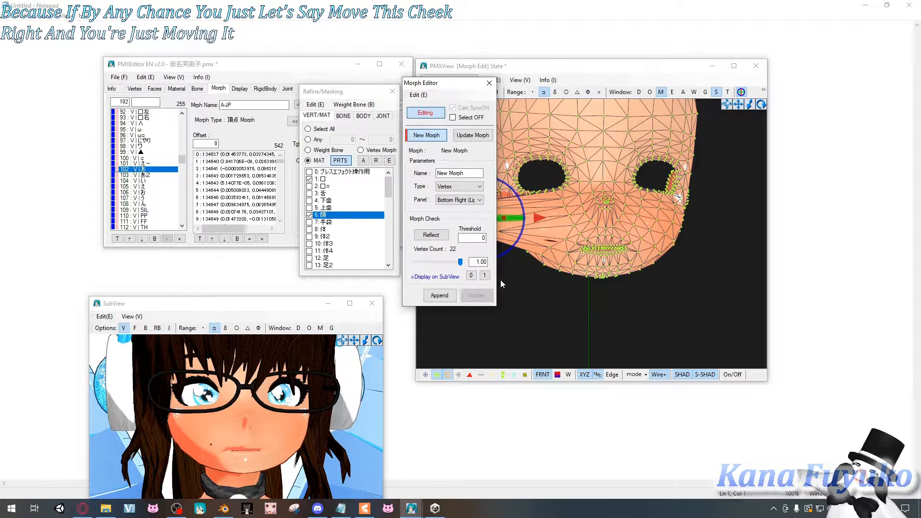
pyautogui.moveTo(272, 303); pyautogui.dragTo(277, 206)
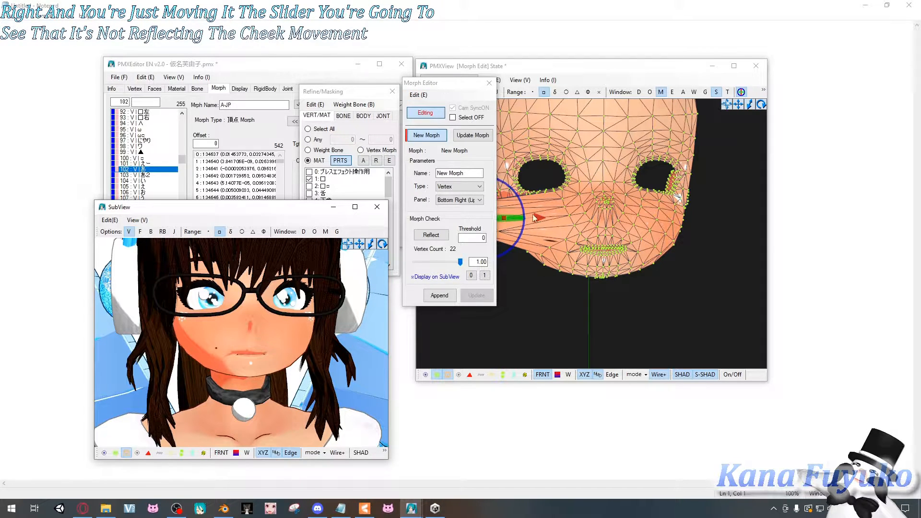
pyautogui.moveTo(562, 304); pyautogui.dragTo(568, 301, button='right')
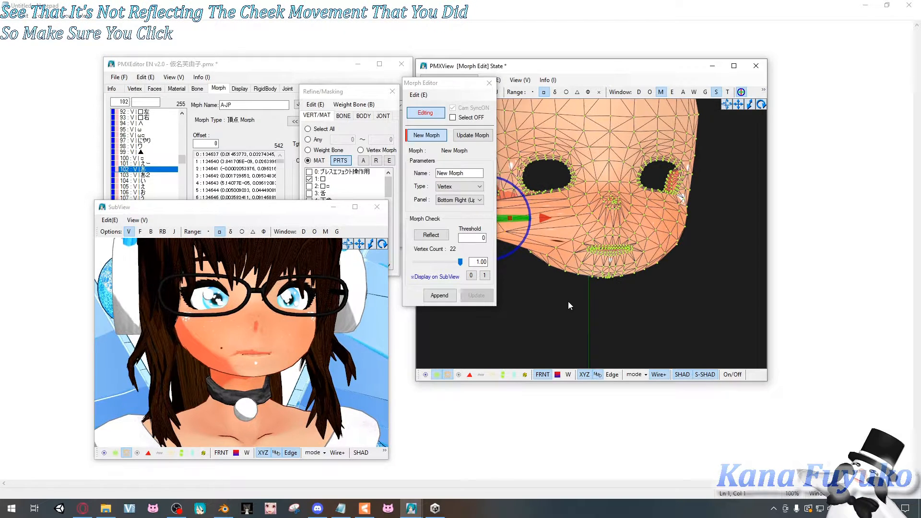
pyautogui.hotkey('ctrl', 'z')
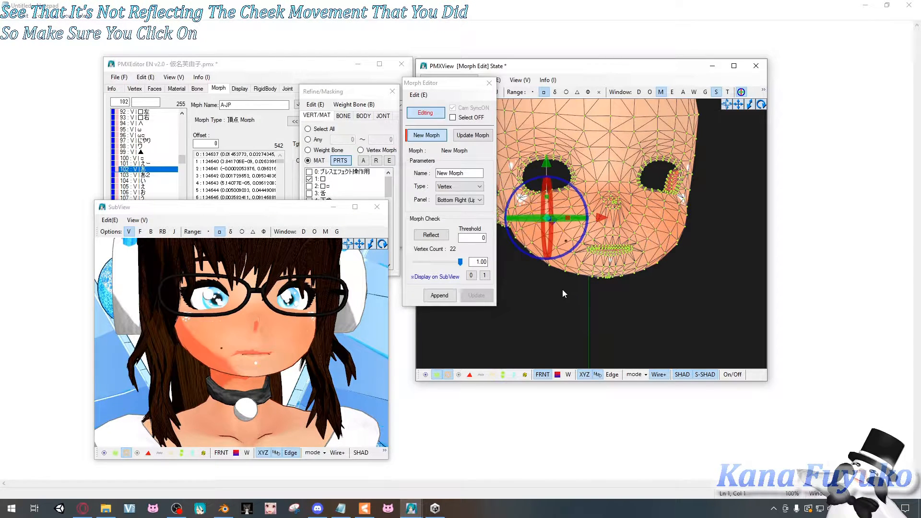
pyautogui.click(459, 263)
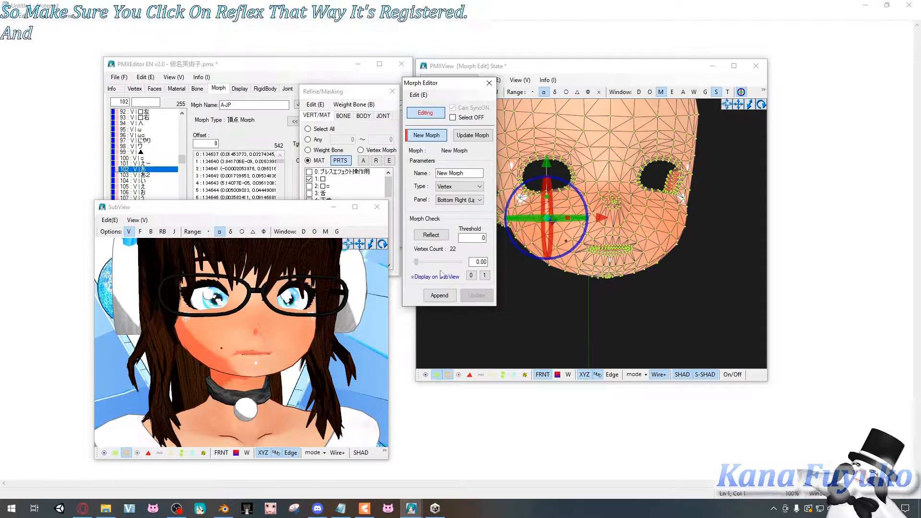
# Step: Name the new morph "Nose Up" and keep its type as Vertex
pyautogui.click(476, 173)
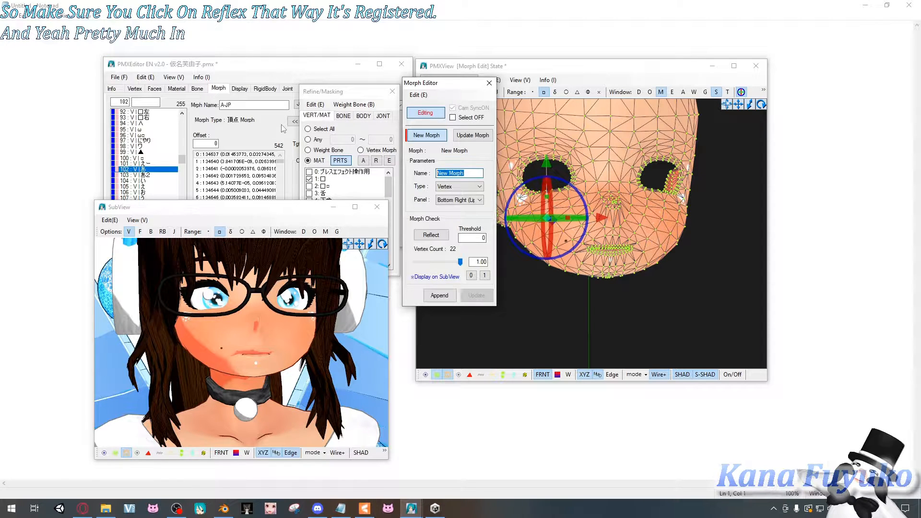
pyautogui.write('Nose Up')
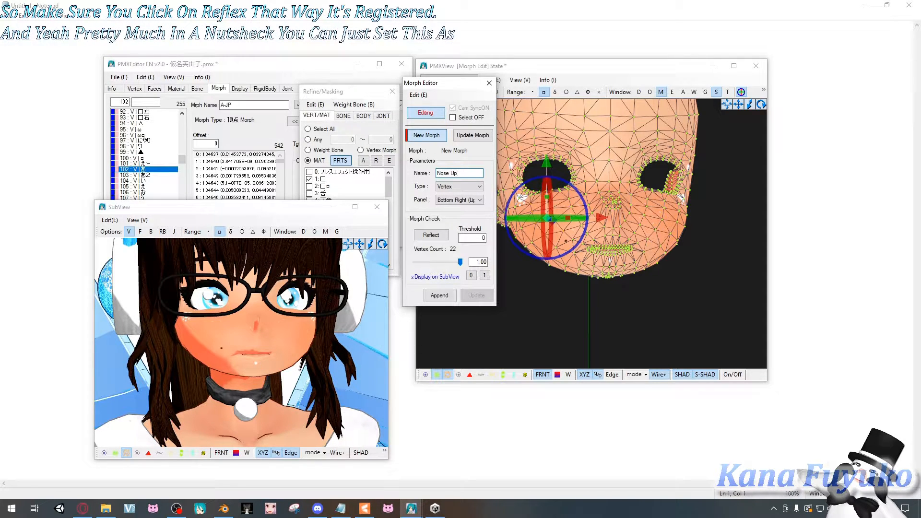
pyautogui.click(478, 186)
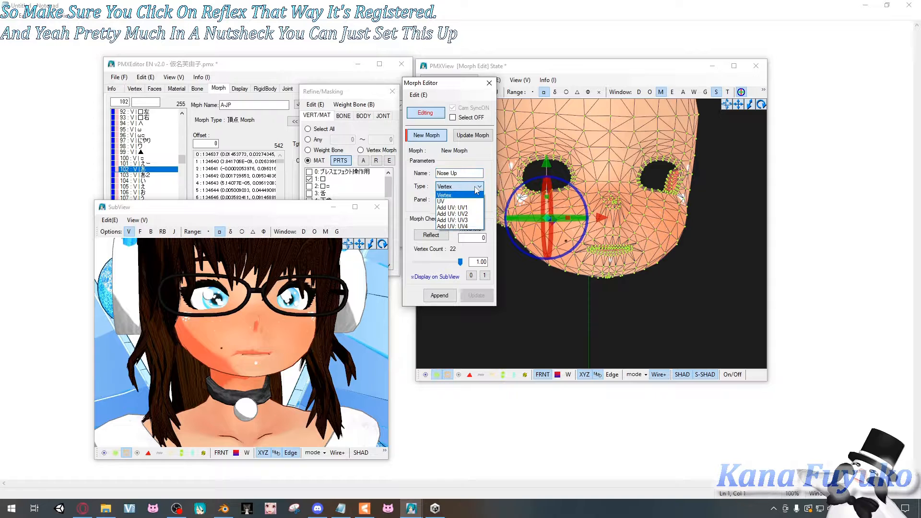
pyautogui.click(449, 189)
pyautogui.click(536, 305)
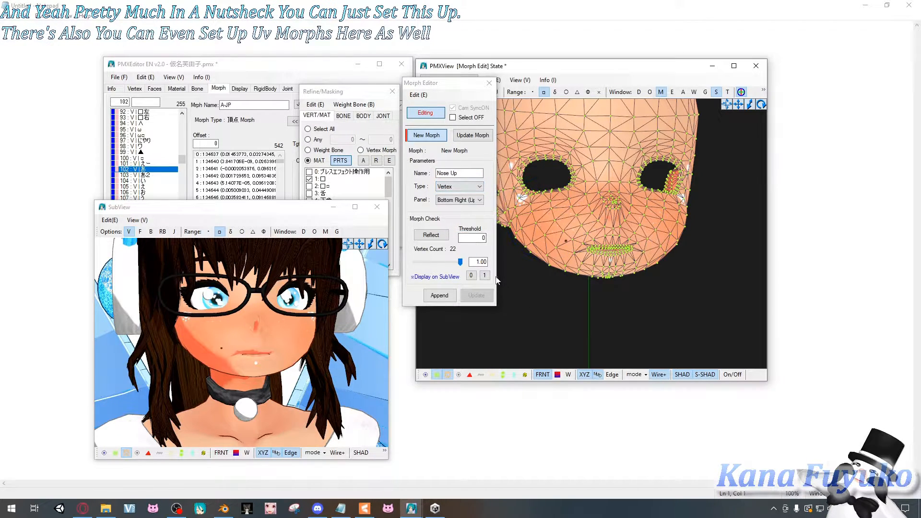
pyautogui.moveTo(499, 283); pyautogui.dragTo(530, 261, button='right')
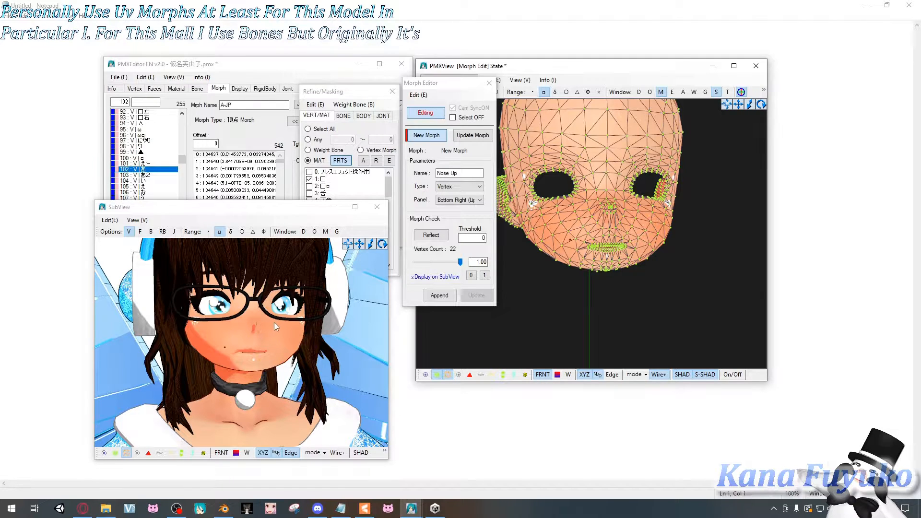
pyautogui.moveTo(285, 325); pyautogui.dragTo(314, 315, button='right')
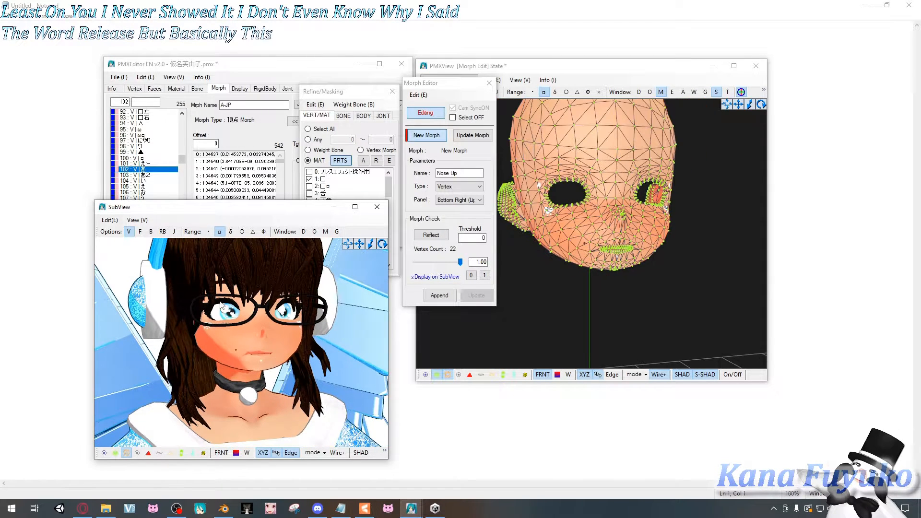
pyautogui.moveTo(263, 299); pyautogui.dragTo(272, 313, button='right')
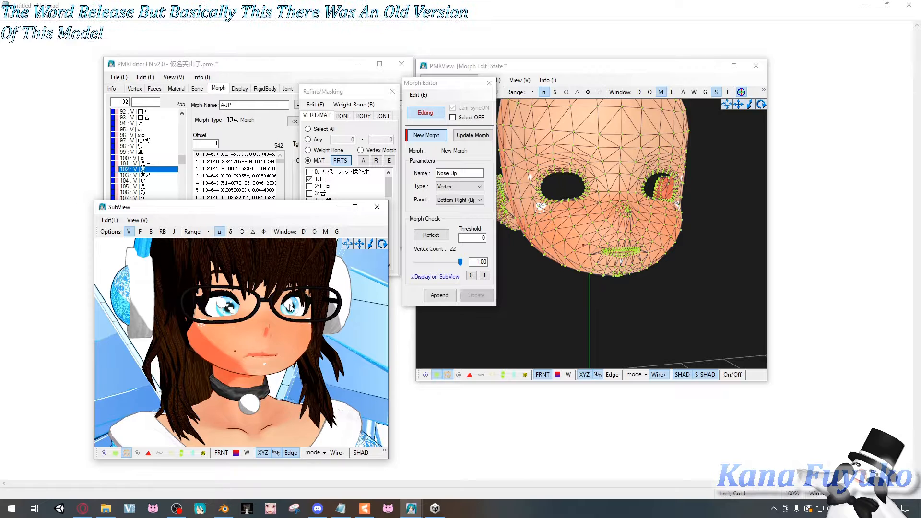
pyautogui.moveTo(326, 304); pyautogui.dragTo(286, 313, button='right')
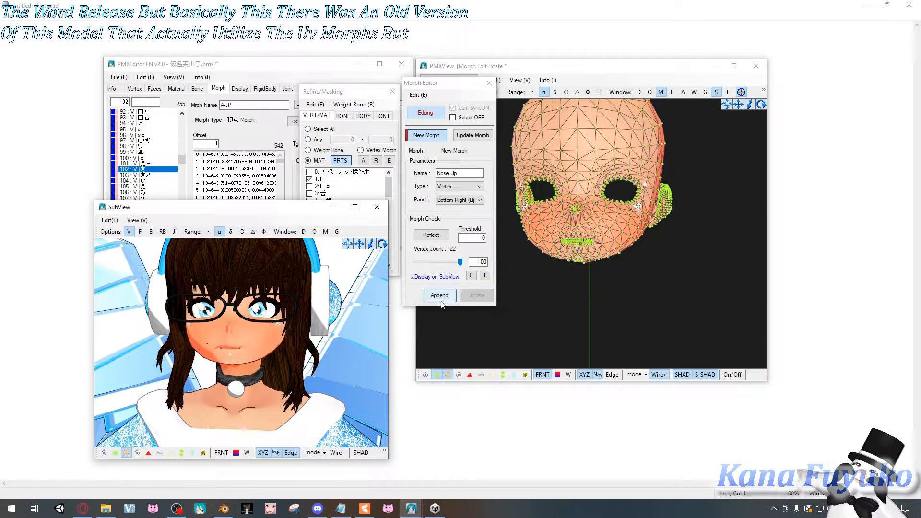
pyautogui.scroll(5, 614, 288)
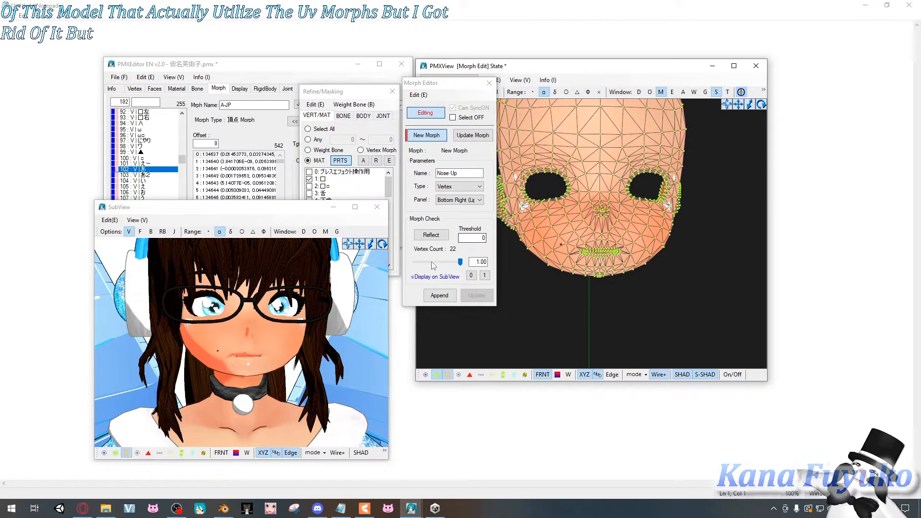
pyautogui.click(446, 96)
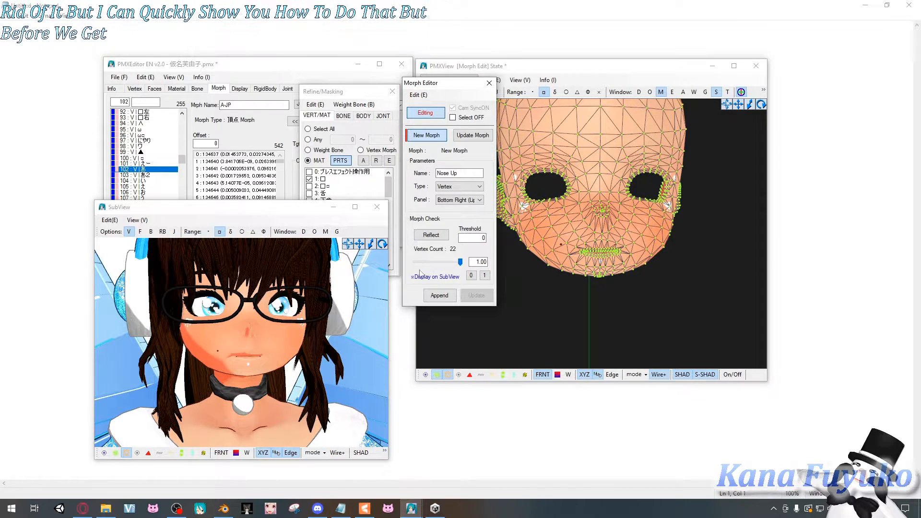
# Step: Append the new morph to the model and select Nose Up at the end of the morph list
pyautogui.click(432, 298)
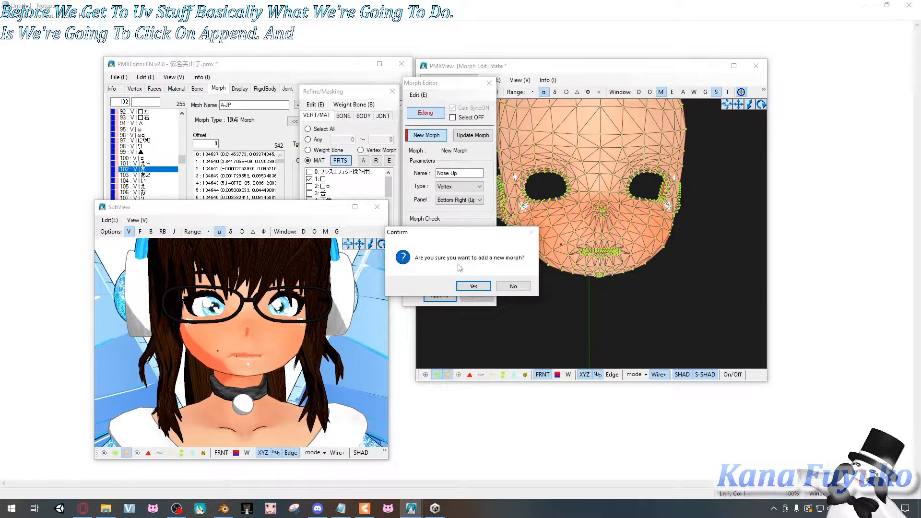
pyautogui.click(485, 285)
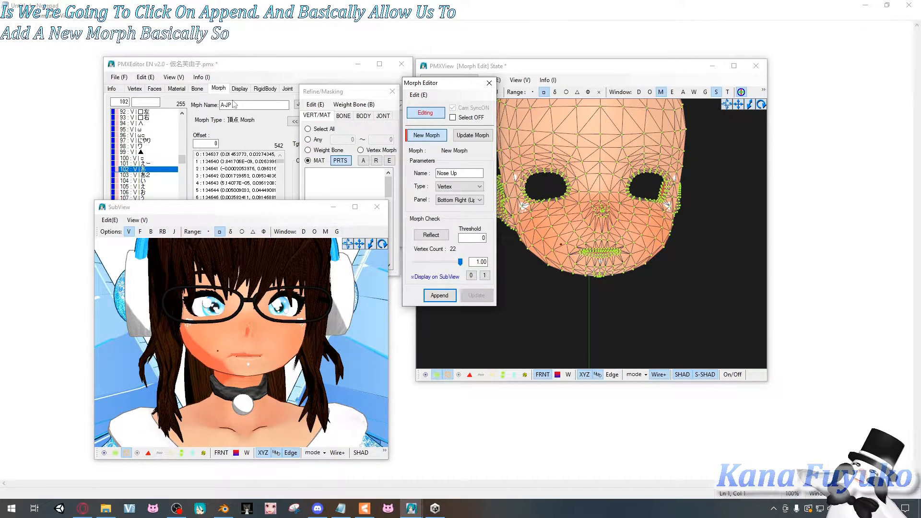
pyautogui.click(248, 98)
pyautogui.moveTo(183, 159); pyautogui.dragTo(183, 219)
pyautogui.click(141, 227)
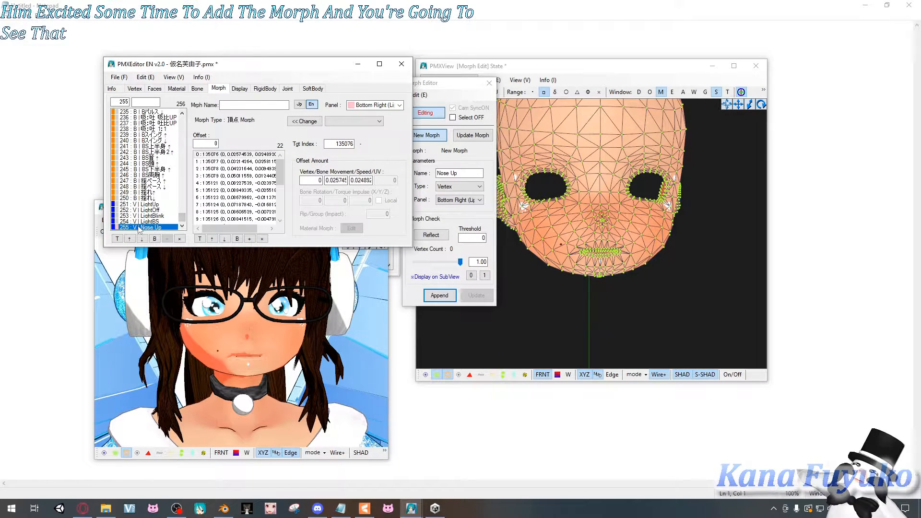
# Step: Assign the Nose Up morph to the Top Right (Other) panel and close the Morph Editor
pyautogui.click(384, 104)
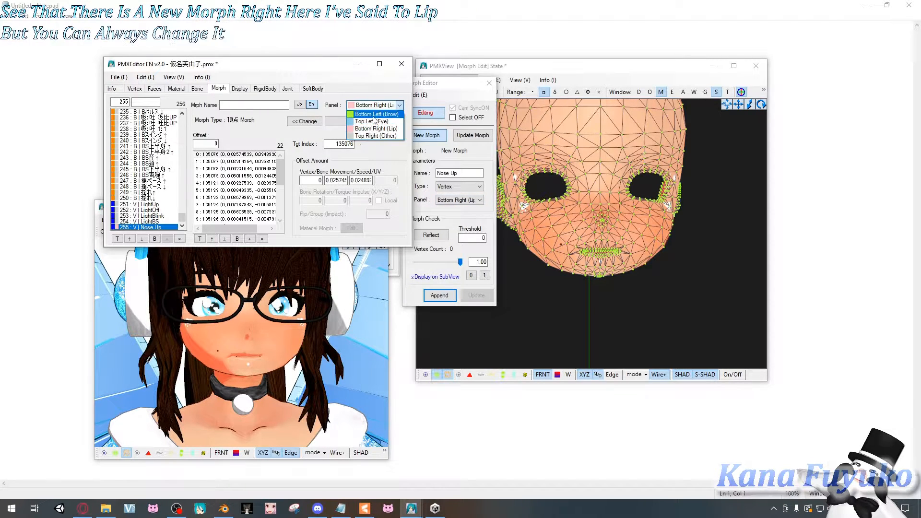
pyautogui.click(375, 136)
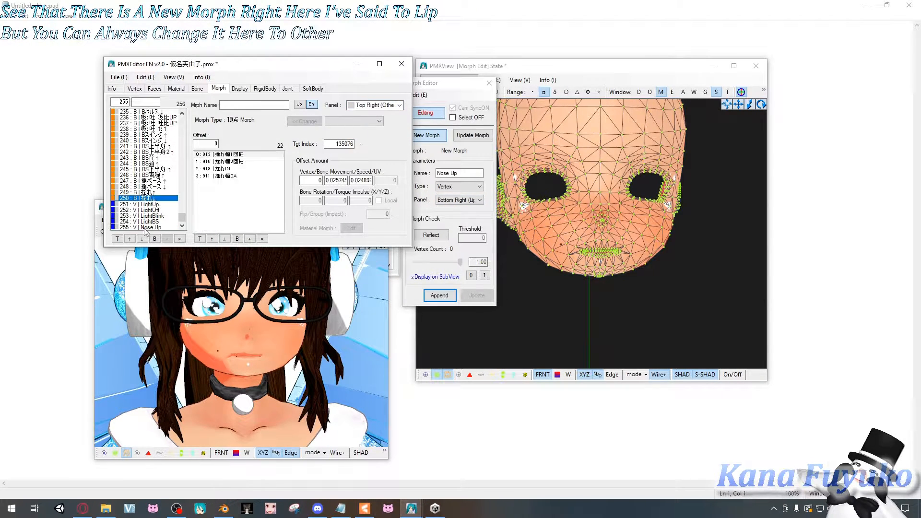
pyautogui.click(145, 227)
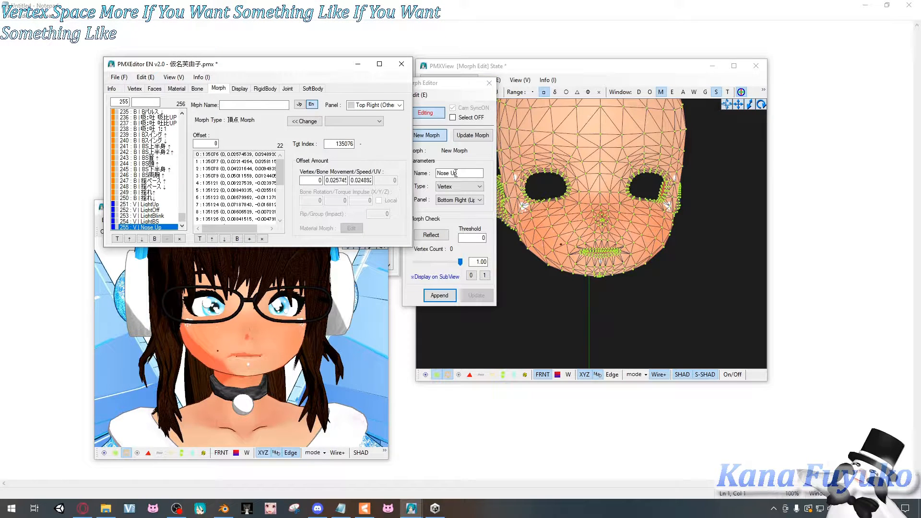
pyautogui.click(489, 82)
pyautogui.click(464, 286)
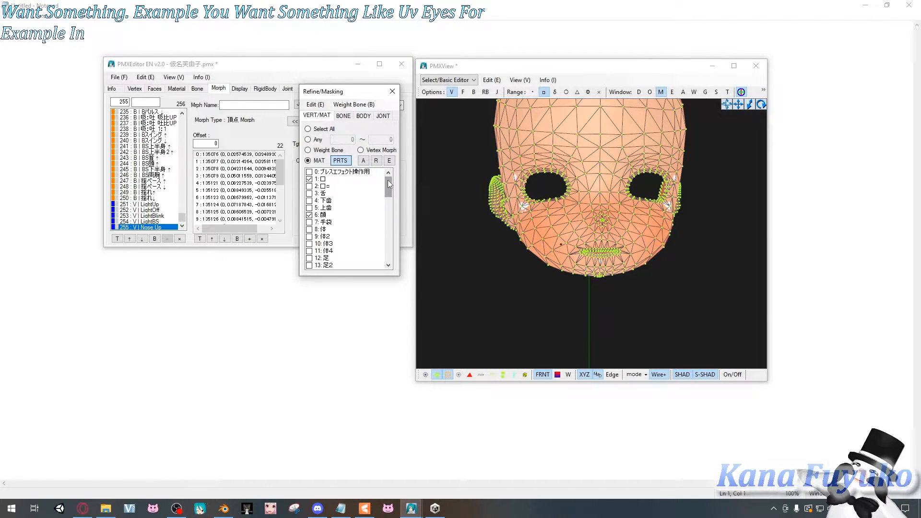
# Step: Mask the model view so that only the eye materials 39:生徒 and 40:目 are displayed
pyautogui.click(368, 161)
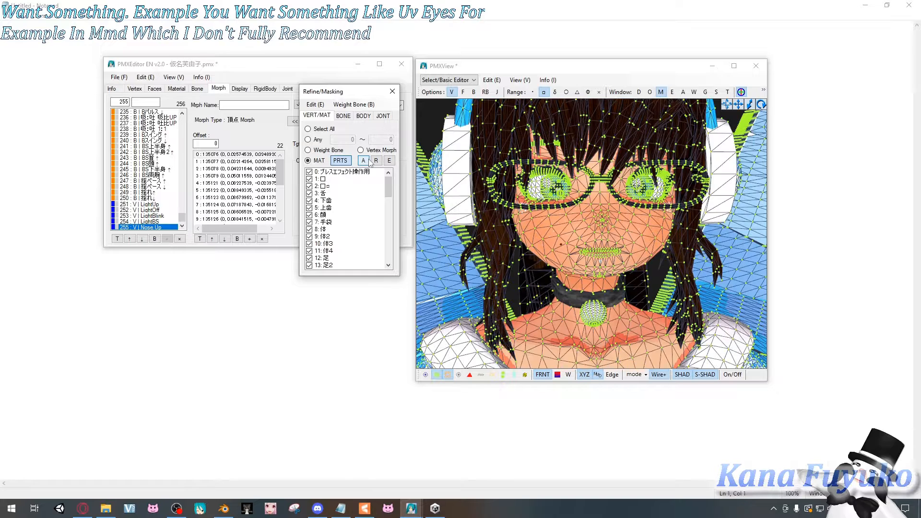
pyautogui.click(375, 161)
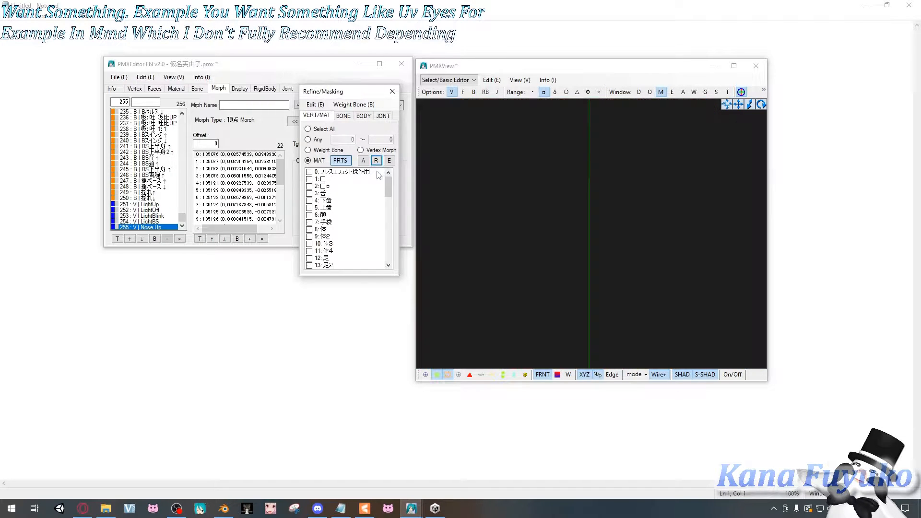
pyautogui.moveTo(387, 191); pyautogui.dragTo(365, 191)
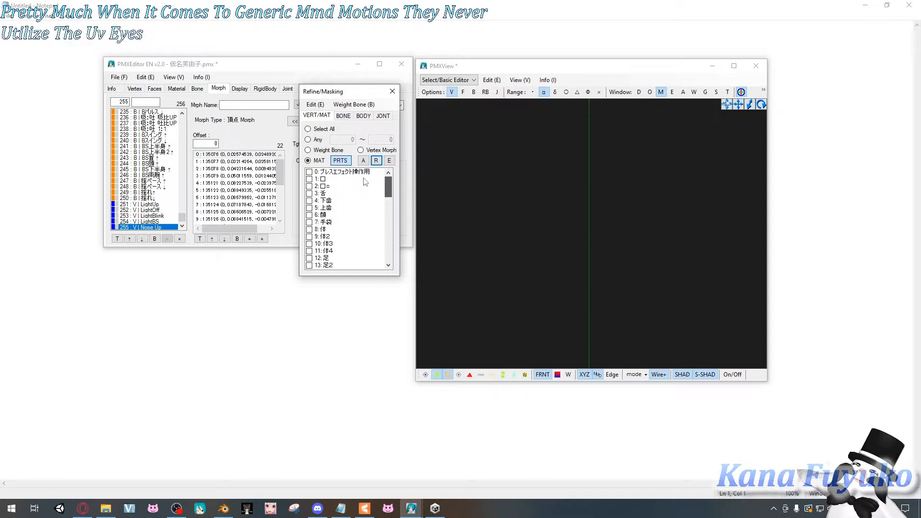
pyautogui.scroll(-6, 365, 181)
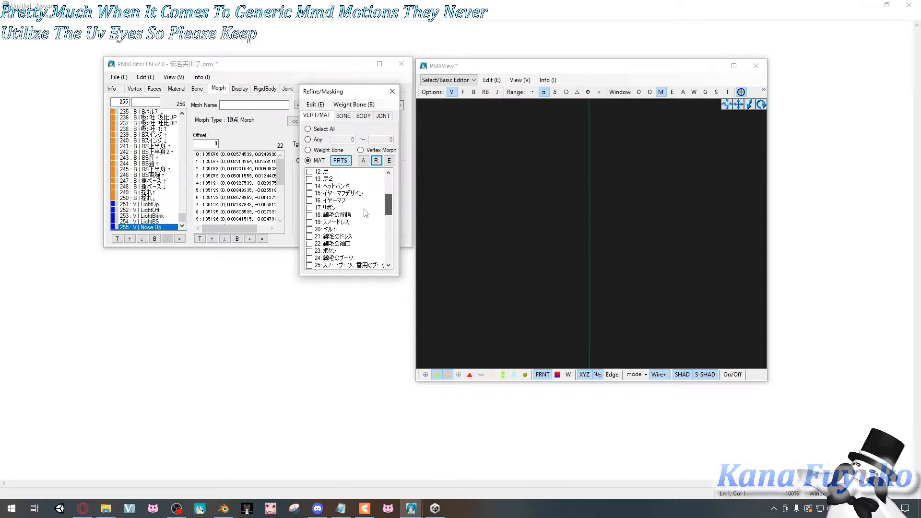
pyautogui.scroll(-3, 360, 226)
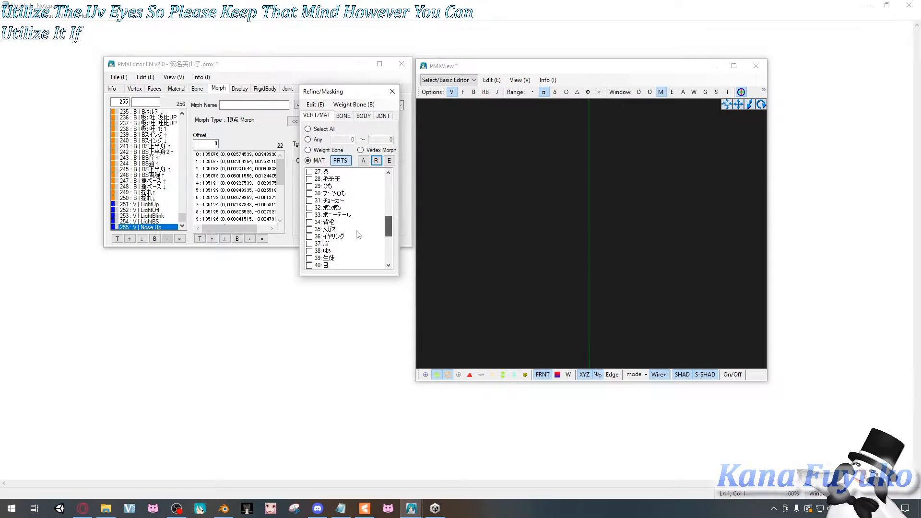
pyautogui.scroll(-1, 348, 222)
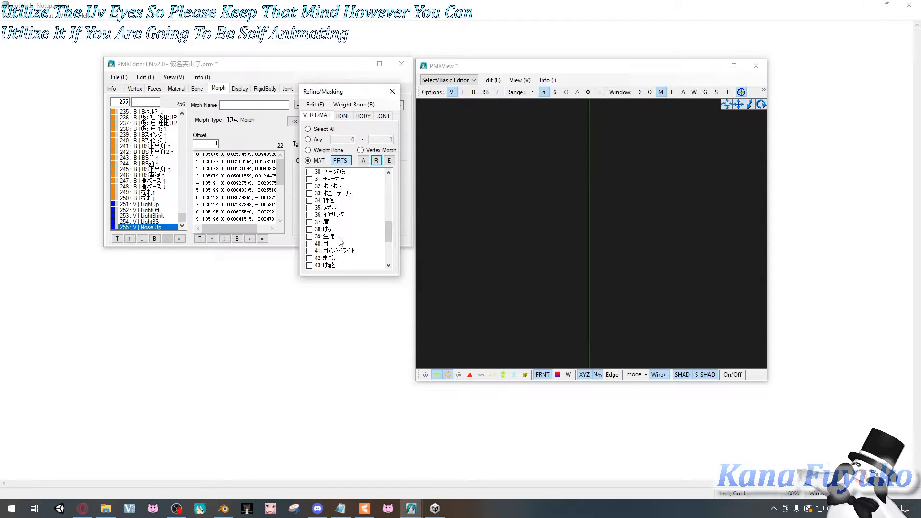
pyautogui.click(339, 244)
pyautogui.click(339, 237)
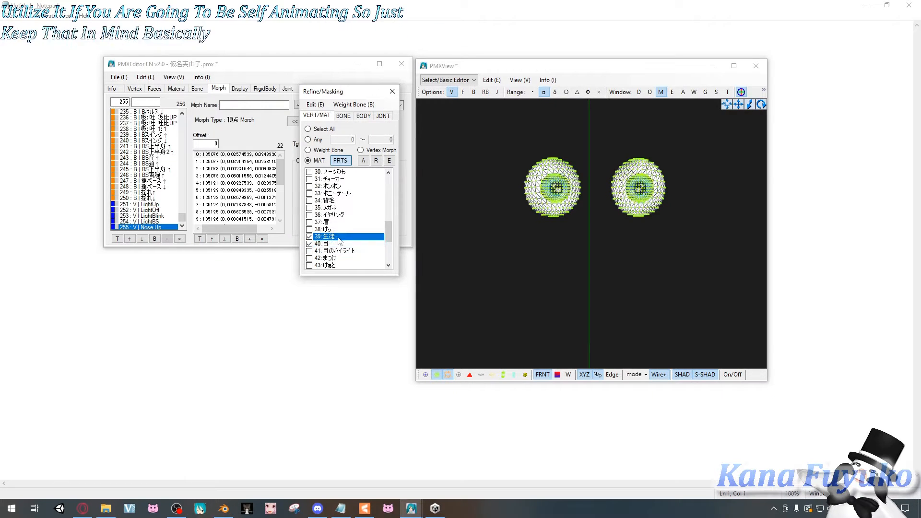
# Step: Compare the two eye materials by toggling their display, and leave only 39:生徒 displayed
pyautogui.scroll(1, 481, 170)
pyautogui.scroll(1, 524, 178)
pyautogui.moveTo(525, 178); pyautogui.dragTo(529, 178, button='right')
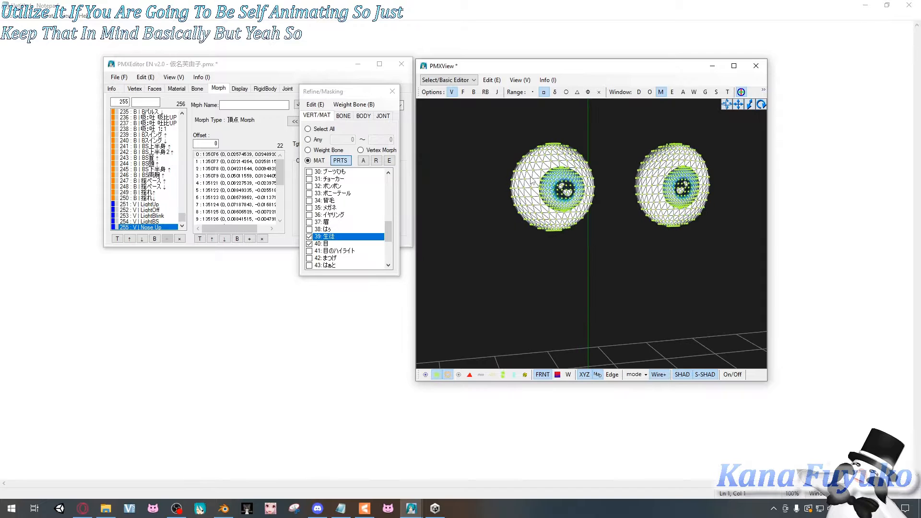
pyautogui.scroll(-1, 530, 172)
pyautogui.moveTo(530, 171); pyautogui.dragTo(524, 185, button='middle')
pyautogui.moveTo(524, 188); pyautogui.dragTo(543, 179, button='right')
pyautogui.click(351, 241)
pyautogui.click(365, 236)
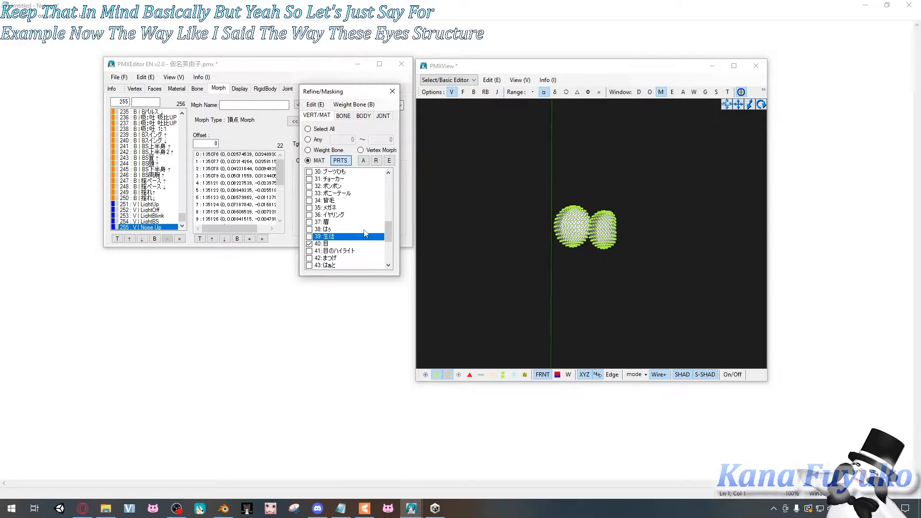
pyautogui.doubleClick(337, 243)
pyautogui.doubleClick(340, 236)
# Step: Select all displayed vertices of both eyes
pyautogui.moveTo(606, 242); pyautogui.dragTo(571, 300, button='right')
pyautogui.moveTo(449, 157); pyautogui.dragTo(612, 274)
pyautogui.moveTo(602, 263); pyautogui.dragTo(594, 256, button='right')
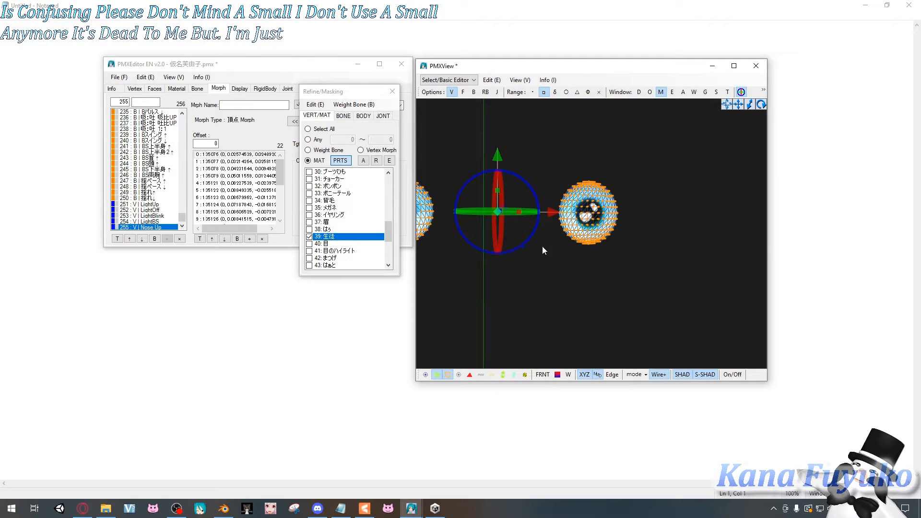
pyautogui.moveTo(541, 245); pyautogui.dragTo(550, 246, button='right')
pyautogui.scroll(-2, 551, 246)
pyautogui.moveTo(551, 246); pyautogui.dragTo(549, 243, button='middle')
pyautogui.moveTo(549, 242); pyautogui.dragTo(546, 246, button='right')
pyautogui.moveTo(546, 246)
pyautogui.mouseDown(button='middle')
pyautogui.moveTo(548, 270)
pyautogui.moveTo(540, 272)
pyautogui.moveTo(543, 255)
pyautogui.mouseUp(button='middle')
pyautogui.scroll(5, 542, 250)
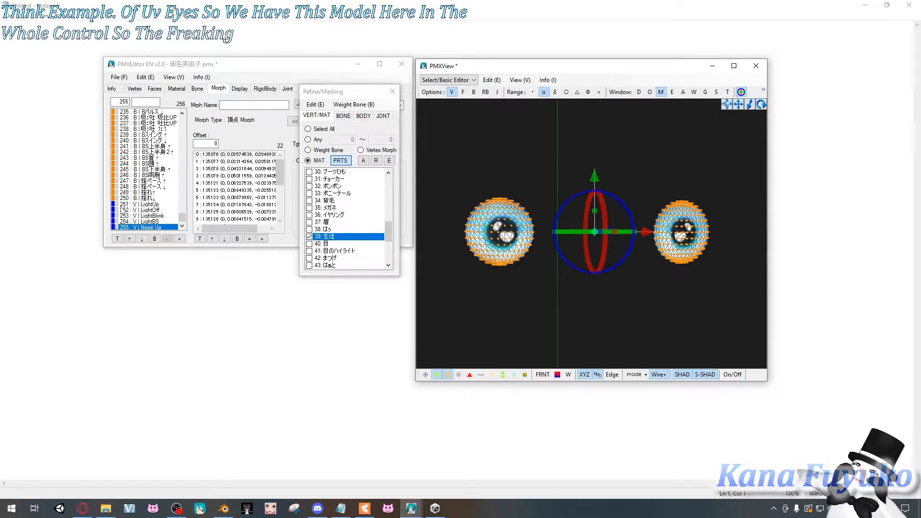
# Step: Start another new Vertex/UV morph from the Nose Up entry in the morph list
pyautogui.click(147, 230)
pyautogui.rightClick(147, 229)
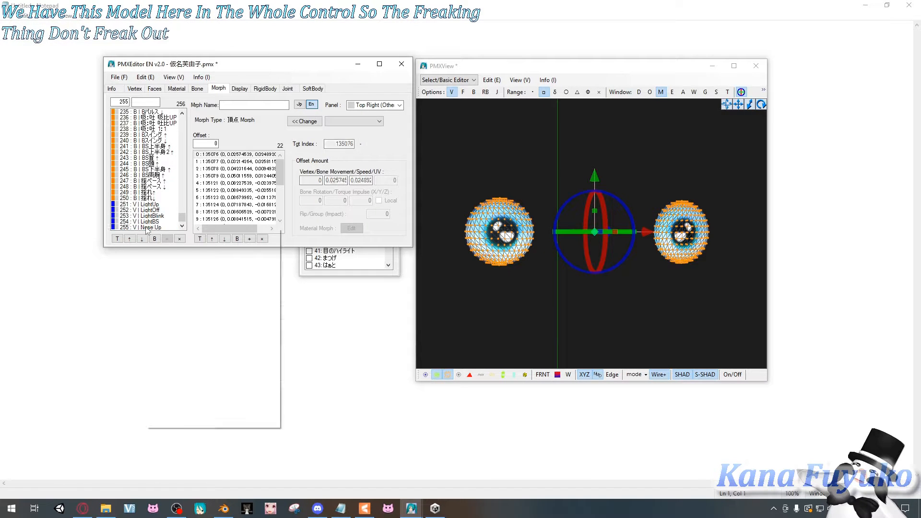
pyautogui.moveTo(164, 233)
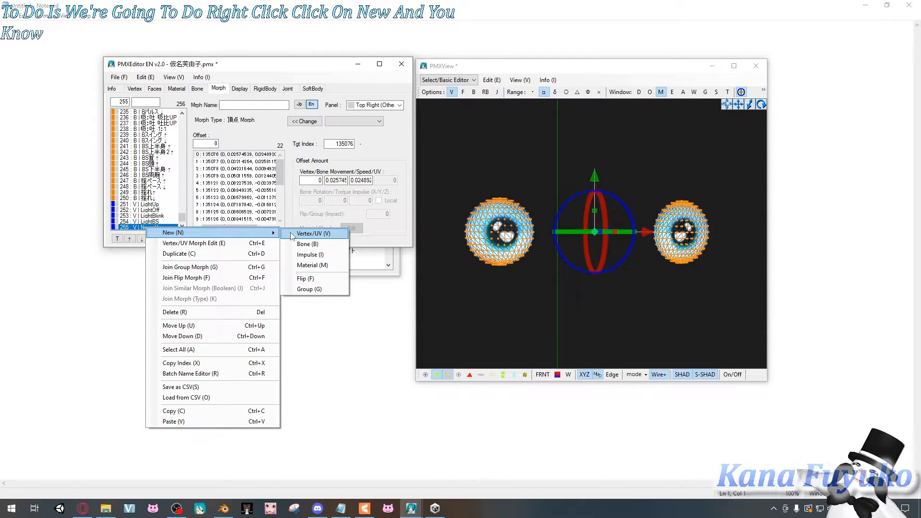
pyautogui.click(307, 234)
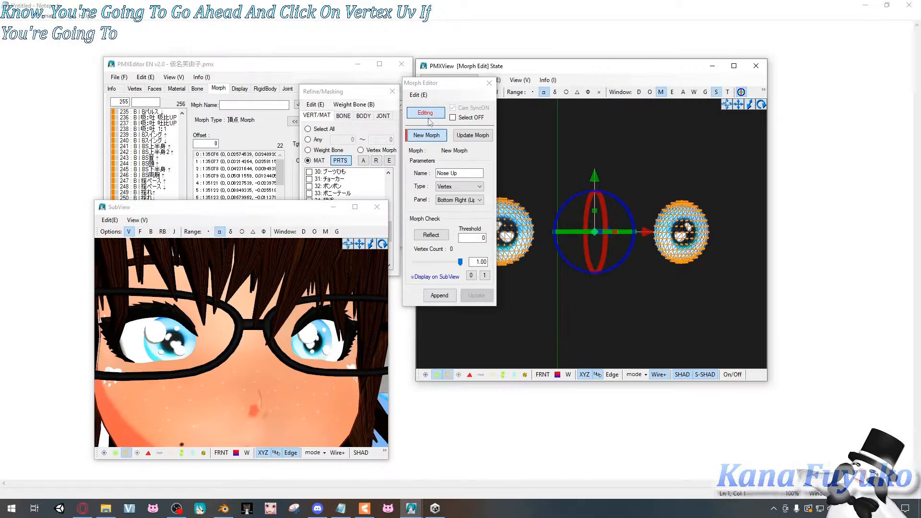
# Step: Set up the new morph as a UV type named "Look Up" on the Top Right (Other) panel
pyautogui.click(458, 186)
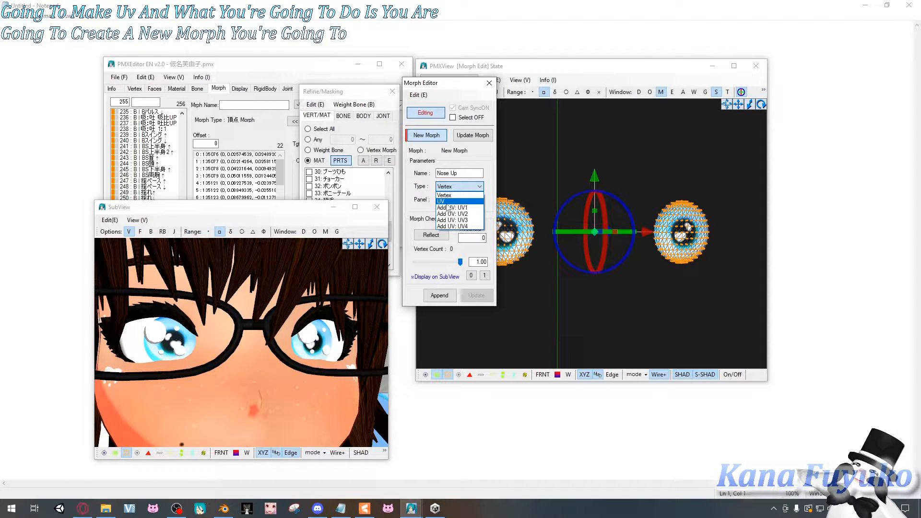
pyautogui.click(447, 203)
pyautogui.moveTo(456, 176); pyautogui.dragTo(378, 166)
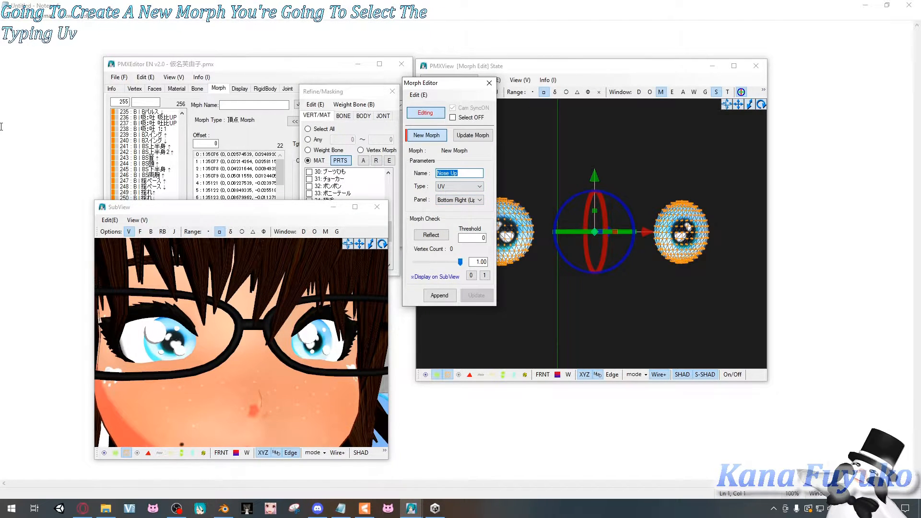
pyautogui.write('Look Up')
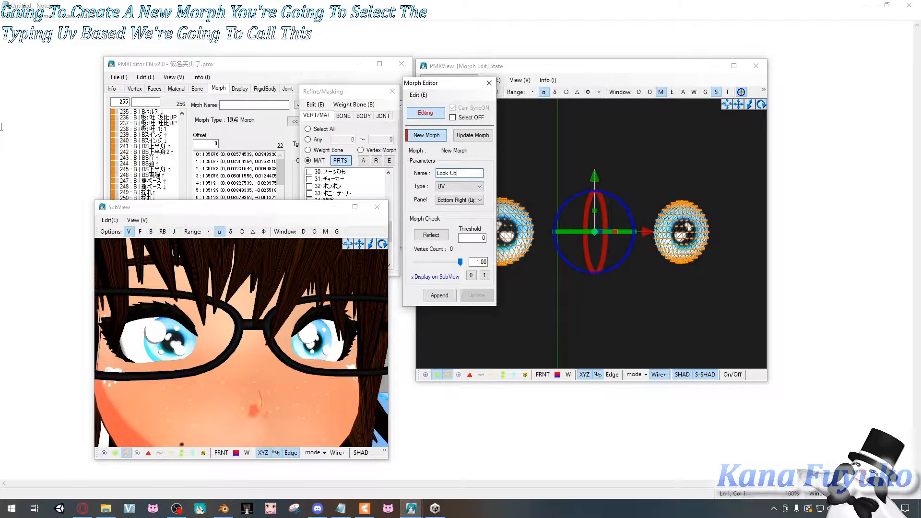
pyautogui.click(465, 200)
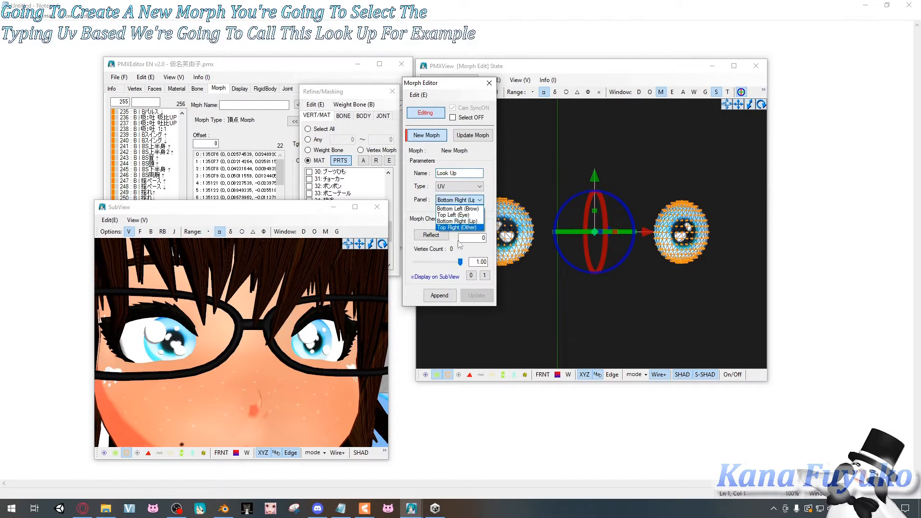
pyautogui.click(457, 227)
# Step: With the Object Editor's UV controls, shift the selected eye vertices along V by about 0.09 so the irises move up
pyautogui.moveTo(442, 88); pyautogui.dragTo(361, 84)
pyautogui.click(671, 93)
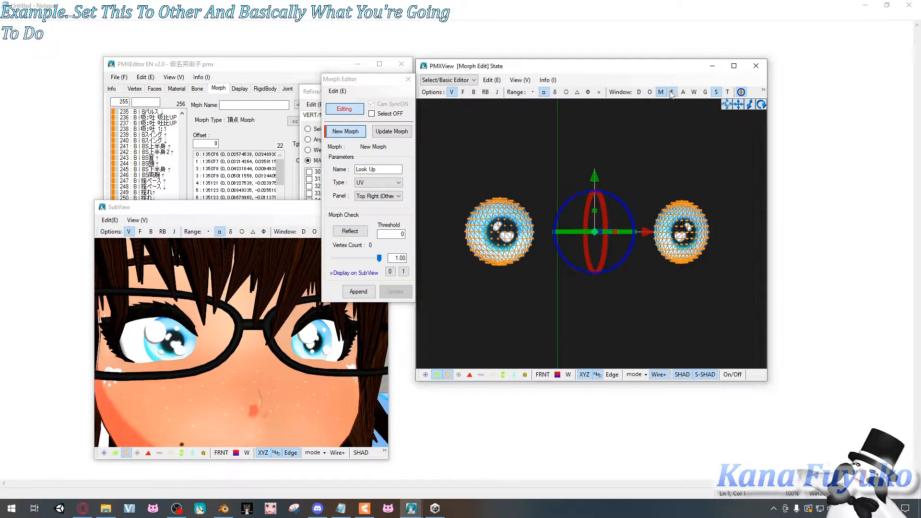
pyautogui.click(671, 95)
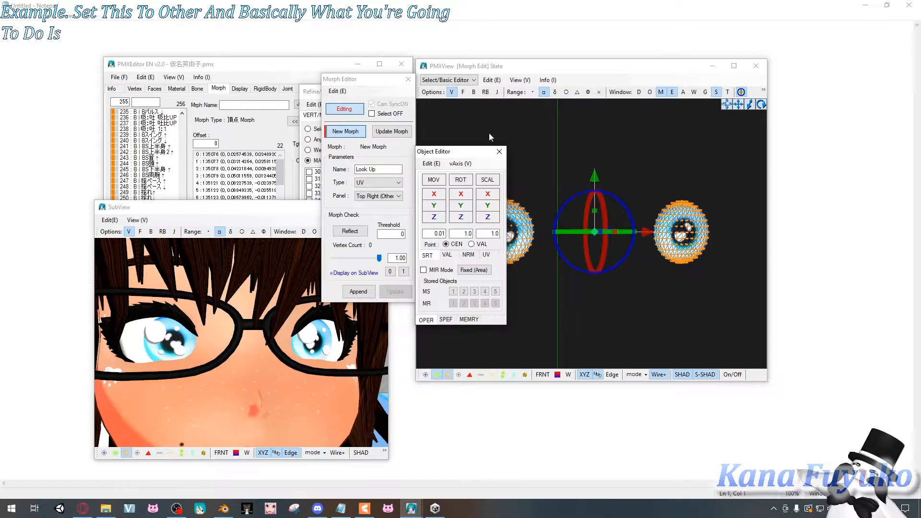
pyautogui.click(489, 256)
pyautogui.moveTo(475, 156)
pyautogui.mouseDown()
pyautogui.moveTo(482, 158)
pyautogui.moveTo(476, 139)
pyautogui.mouseUp()
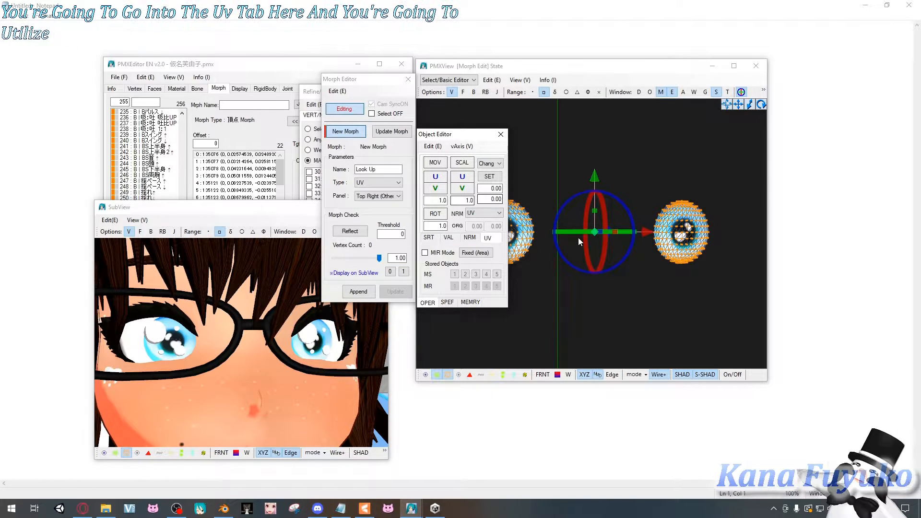
pyautogui.moveTo(437, 178)
pyautogui.mouseDown()
pyautogui.moveTo(449, 178)
pyautogui.moveTo(414, 179)
pyautogui.moveTo(444, 178)
pyautogui.moveTo(435, 185)
pyautogui.mouseUp()
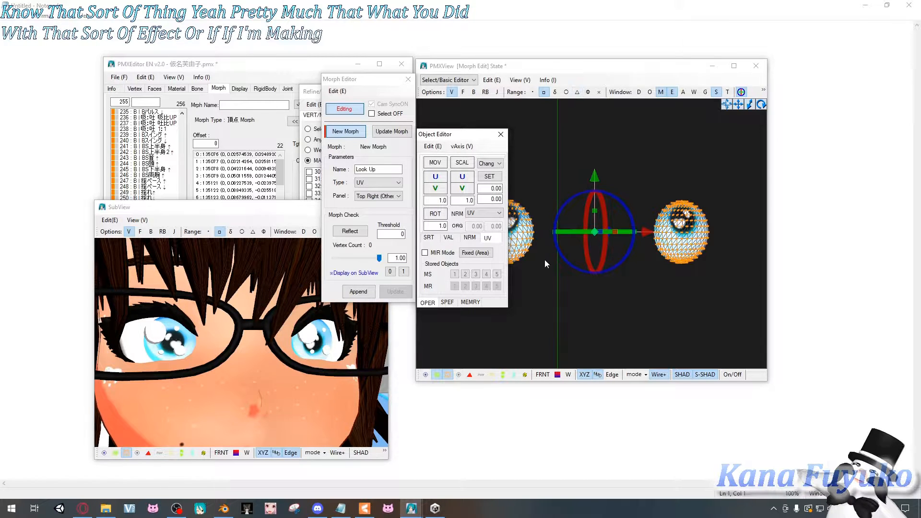
# Step: Examine the shifted irises on both eyeballs from several angles and distances
pyautogui.click(548, 286)
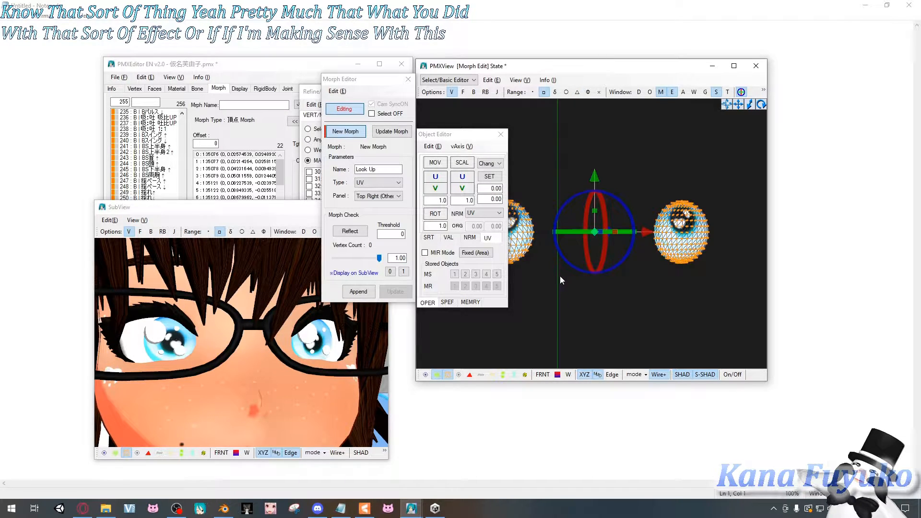
pyautogui.scroll(-3, 560, 274)
pyautogui.moveTo(560, 267); pyautogui.dragTo(562, 280, button='right')
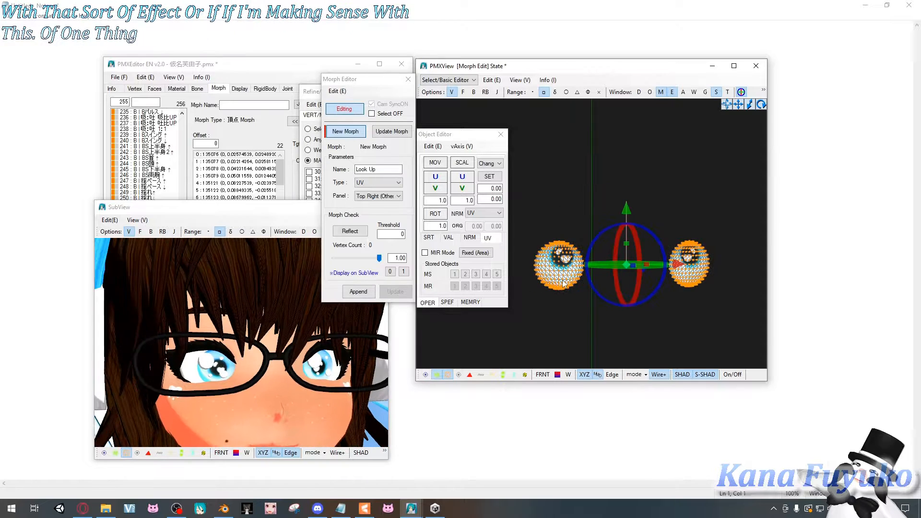
pyautogui.moveTo(562, 279); pyautogui.dragTo(562, 278, button='middle')
pyautogui.moveTo(562, 277)
pyautogui.mouseDown(button='right')
pyautogui.moveTo(575, 278)
pyautogui.moveTo(565, 277)
pyautogui.mouseUp(button='right')
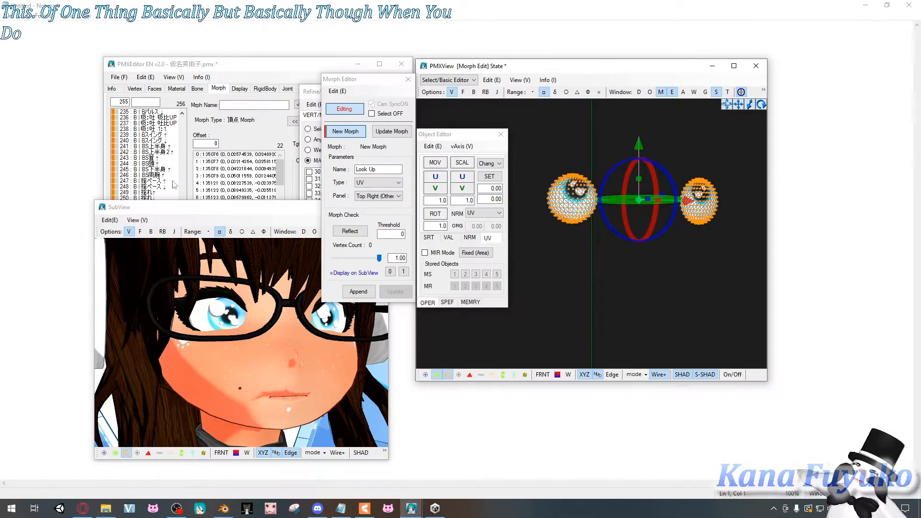
pyautogui.scroll(4, 608, 276)
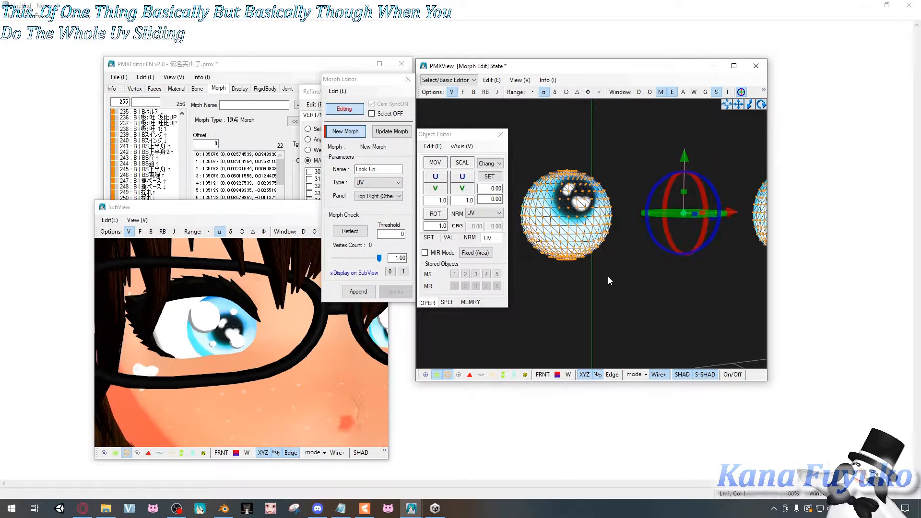
pyautogui.scroll(-4, 608, 276)
pyautogui.moveTo(606, 275); pyautogui.dragTo(612, 263, button='right')
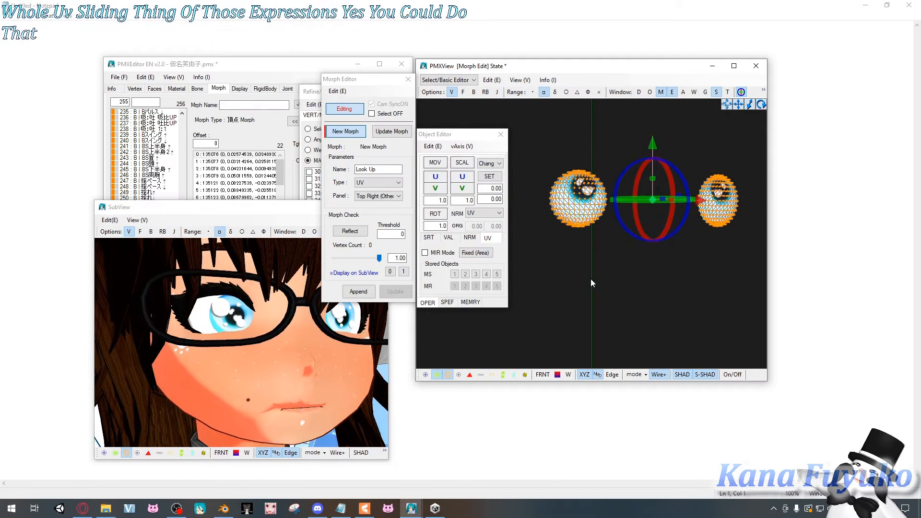
pyautogui.moveTo(591, 279); pyautogui.dragTo(582, 287, button='middle')
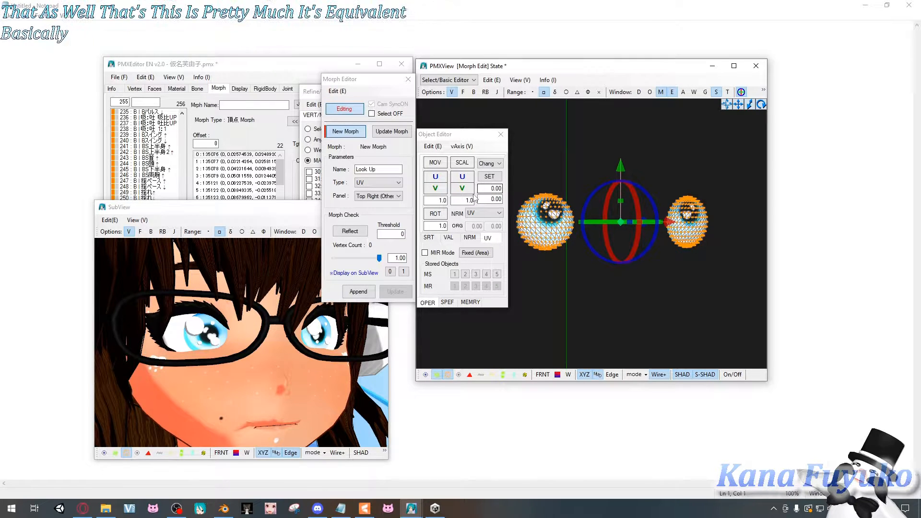
# Step: Reflect the UV edit in the face preview and lower the morph check value to 0
pyautogui.click(350, 230)
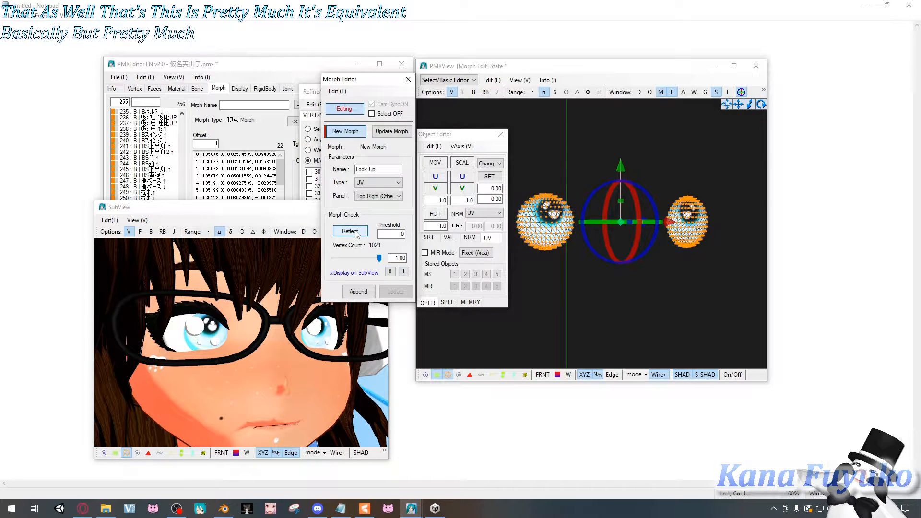
pyautogui.scroll(-2, 212, 330)
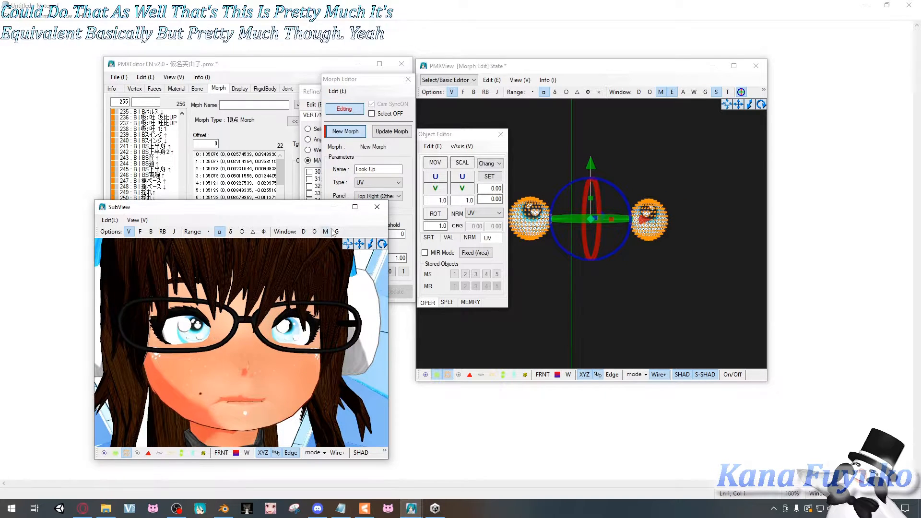
pyautogui.moveTo(380, 260); pyautogui.dragTo(288, 296)
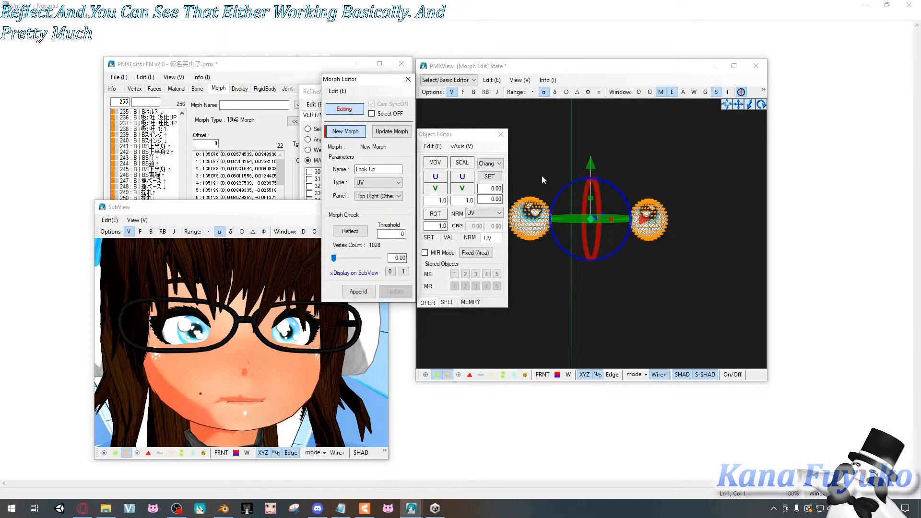
# Step: Try scaling the UVs of the selected eye vertices and preview the morph at 0.99
pyautogui.click(462, 162)
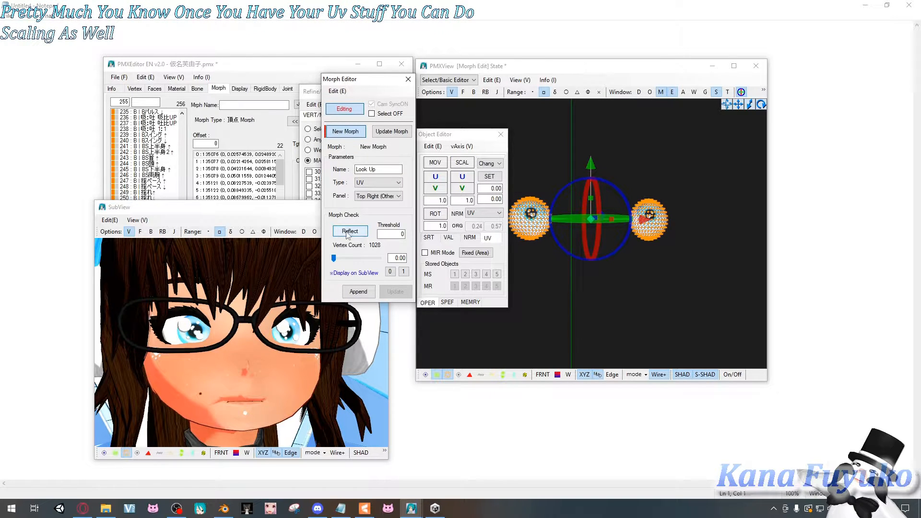
pyautogui.click(333, 256)
pyautogui.moveTo(334, 257); pyautogui.dragTo(400, 266)
pyautogui.moveTo(571, 273); pyautogui.dragTo(576, 275, button='right')
pyautogui.scroll(1, 576, 275)
pyautogui.click(335, 234)
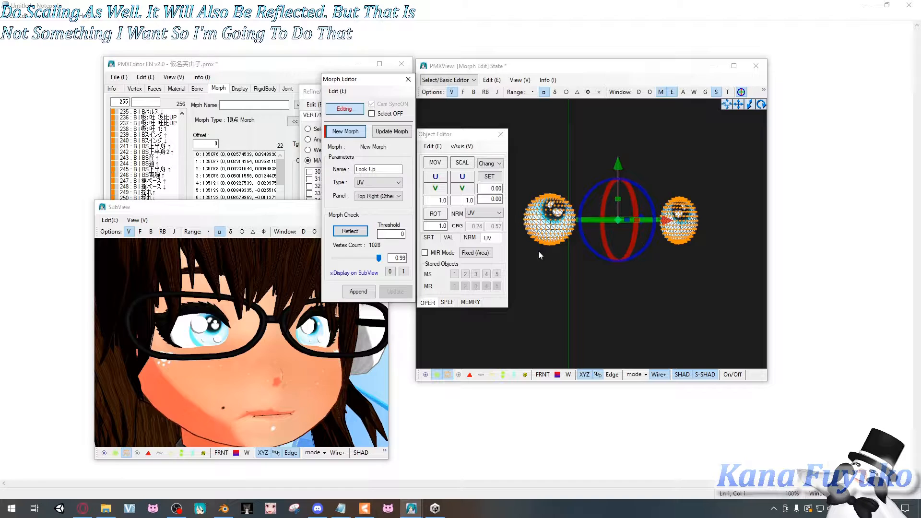
# Step: Append the Look Up UV morph to the model and select its entry in the morph list
pyautogui.click(359, 291)
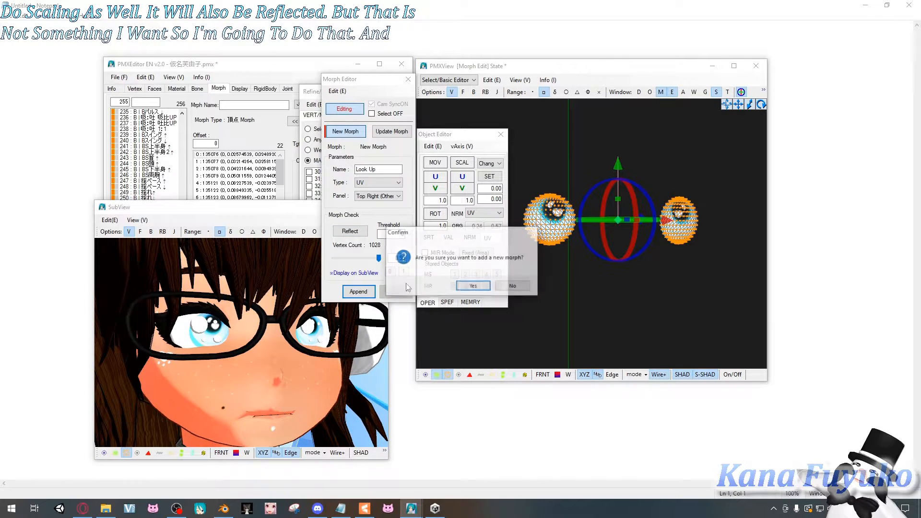
pyautogui.click(478, 287)
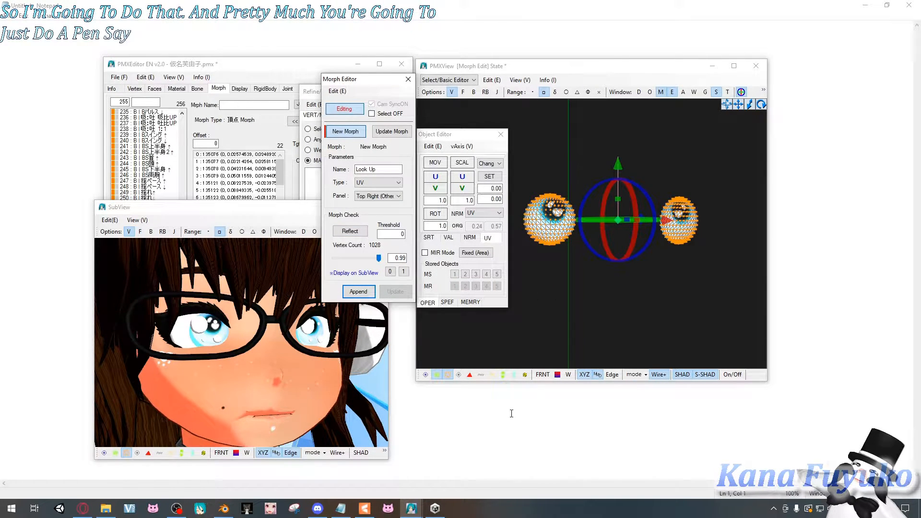
pyautogui.click(290, 132)
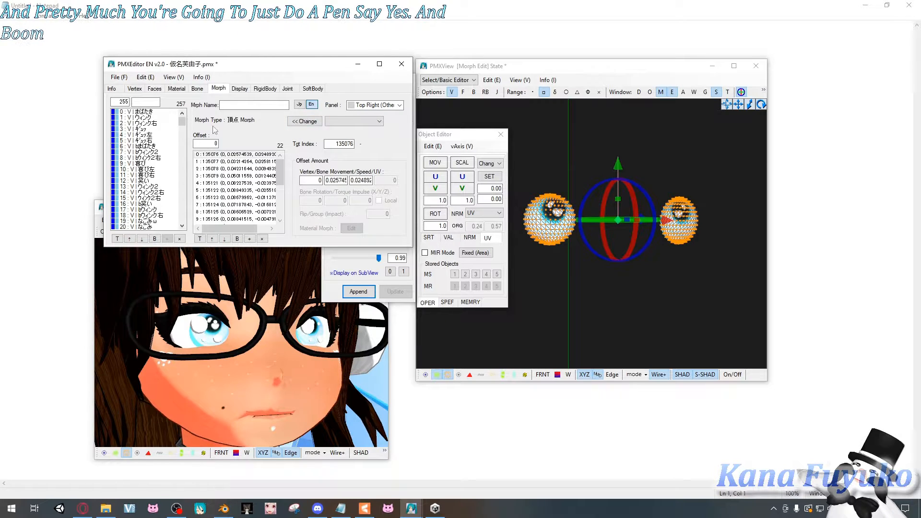
pyautogui.moveTo(182, 125); pyautogui.dragTo(171, 238)
pyautogui.click(144, 227)
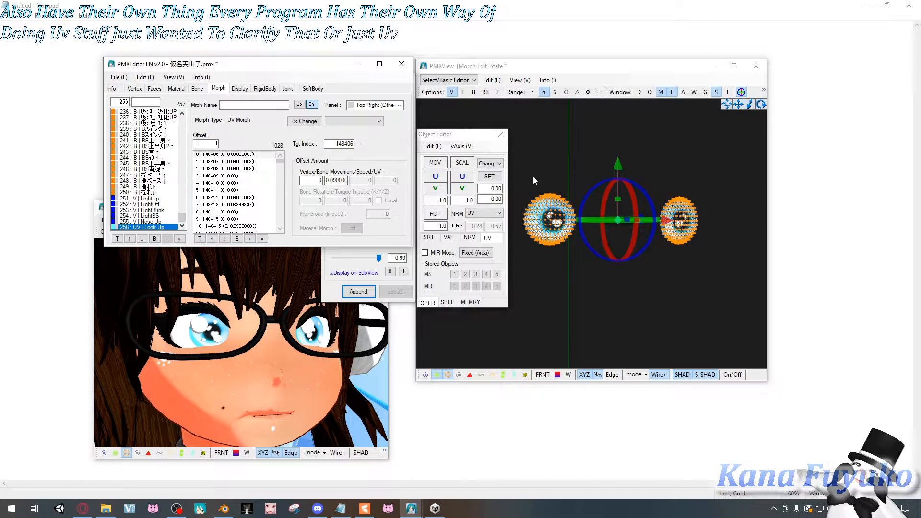
# Step: Close the Object Editor and end the Morph Editor session
pyautogui.click(500, 134)
pyautogui.click(332, 273)
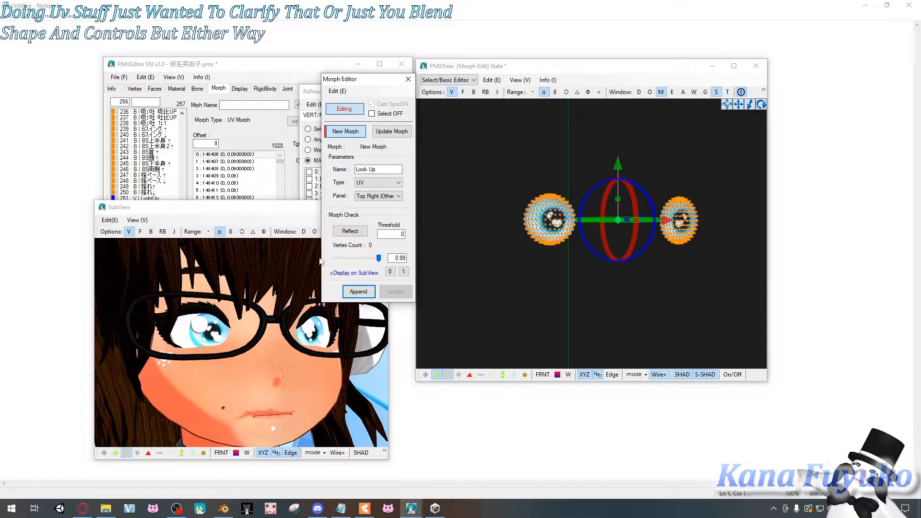
pyautogui.click(408, 79)
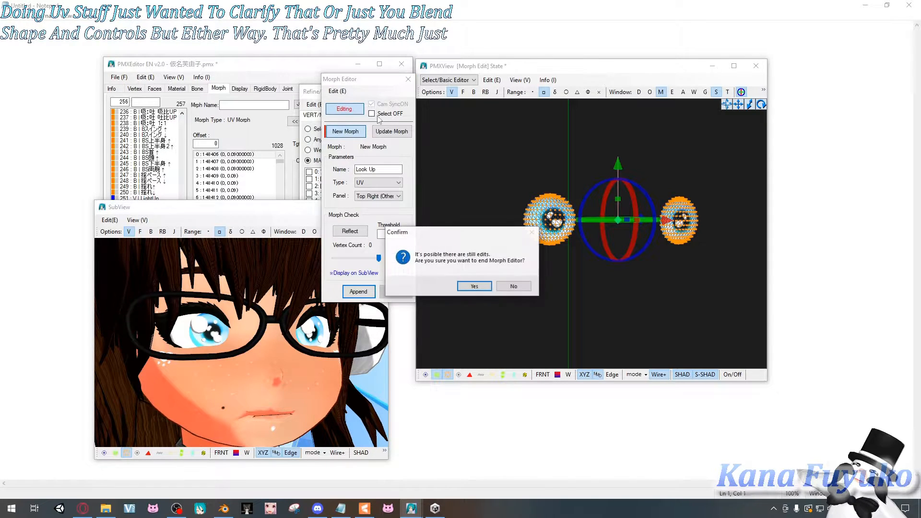
pyautogui.click(475, 284)
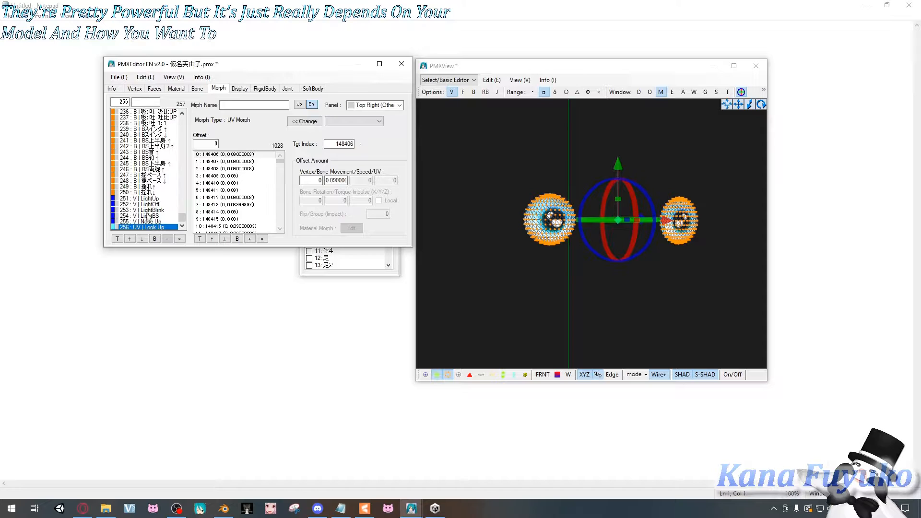
# Step: Create a new Bone morph starting from the Nose Up entry in the morph list
pyautogui.rightClick(148, 220)
pyautogui.moveTo(172, 224)
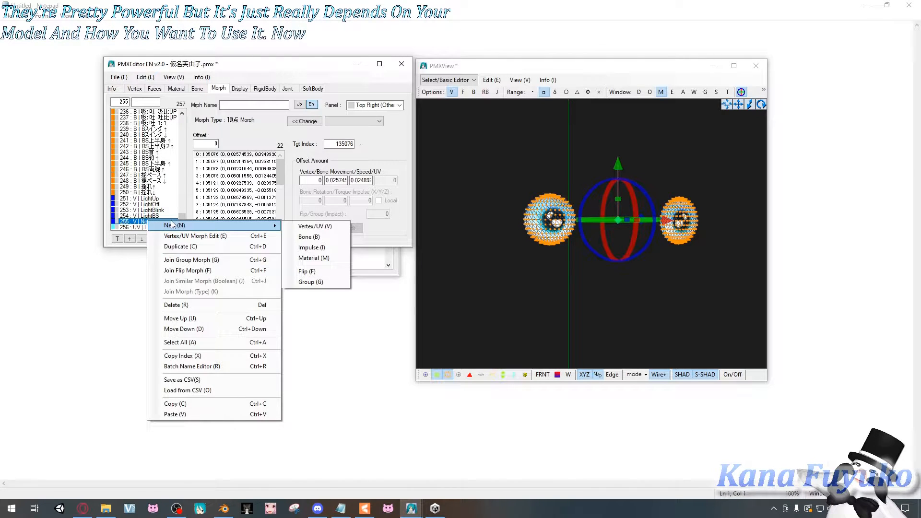
pyautogui.click(286, 240)
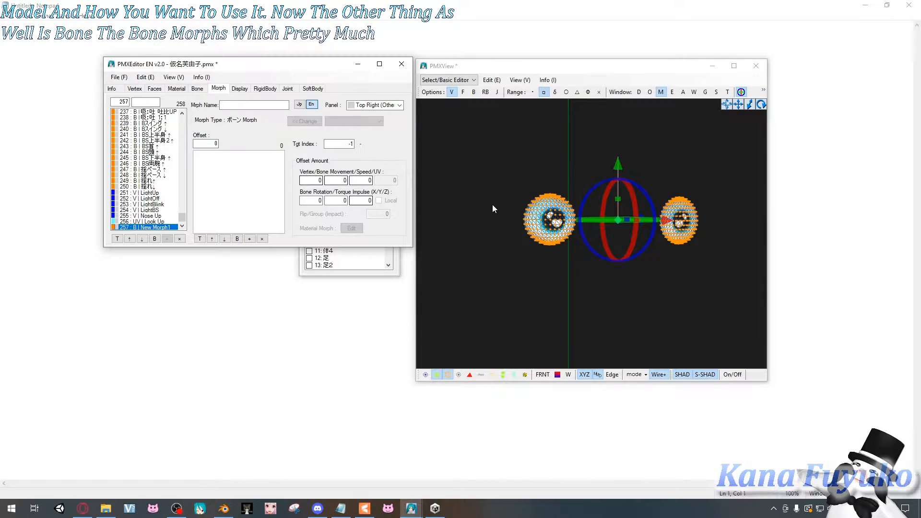
# Step: Clear the selection of the eye vertices and hide the vertex display in the model view
pyautogui.scroll(-3, 465, 243)
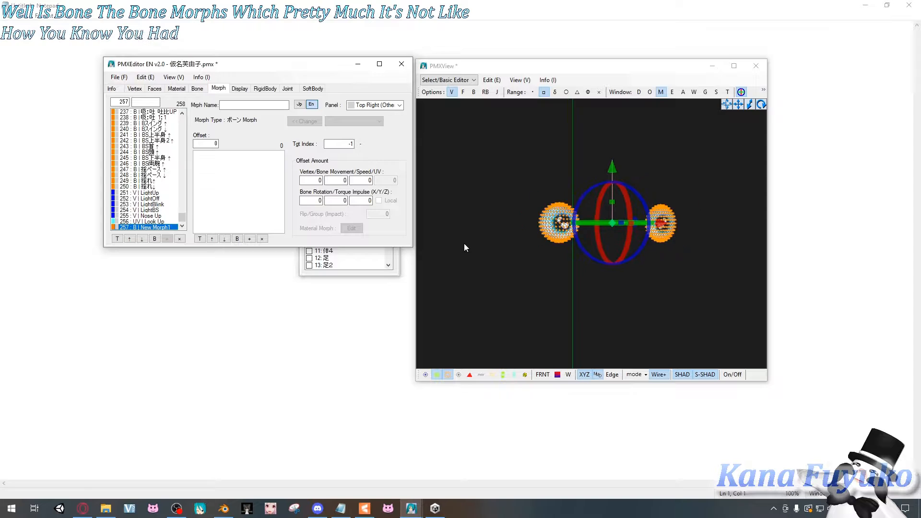
pyautogui.scroll(2, 460, 244)
pyautogui.click(460, 244)
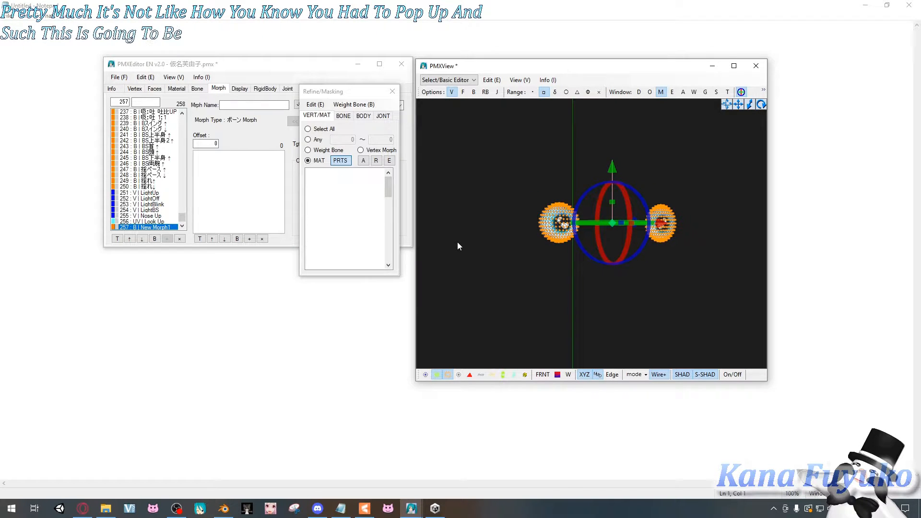
pyautogui.click(420, 241)
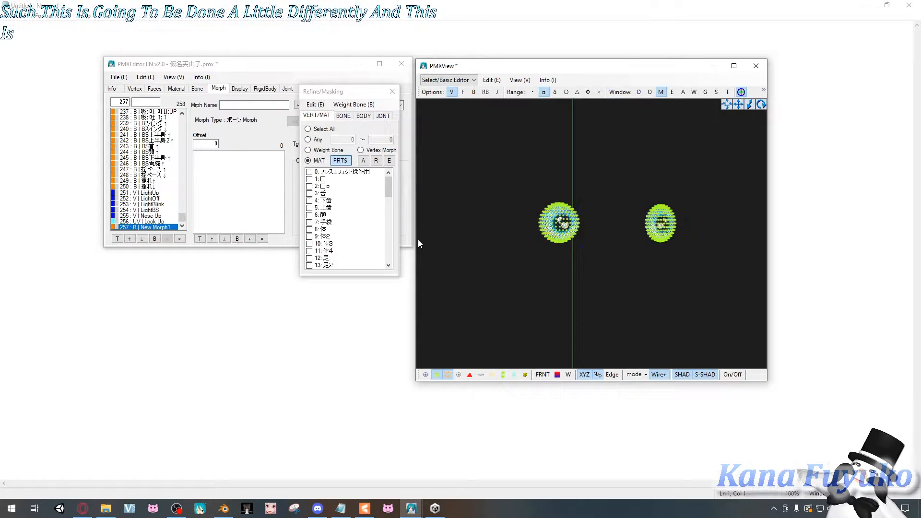
pyautogui.click(447, 375)
# Step: Reset the camera, display all of the model's materials again, and close the masking window
pyautogui.press('r')
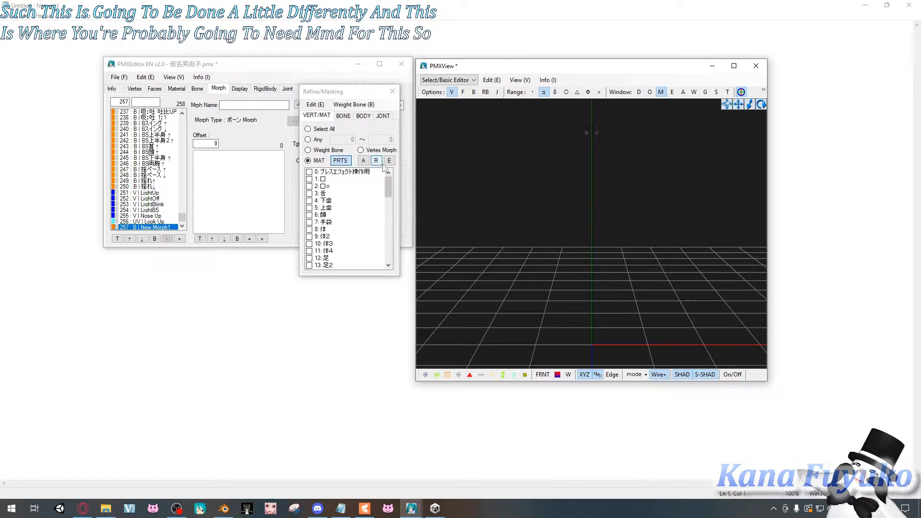
pyautogui.click(363, 160)
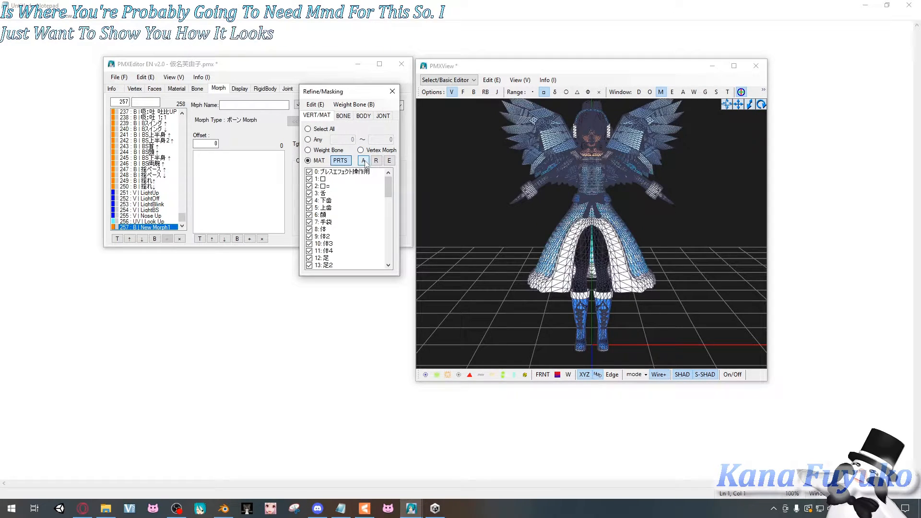
pyautogui.click(390, 92)
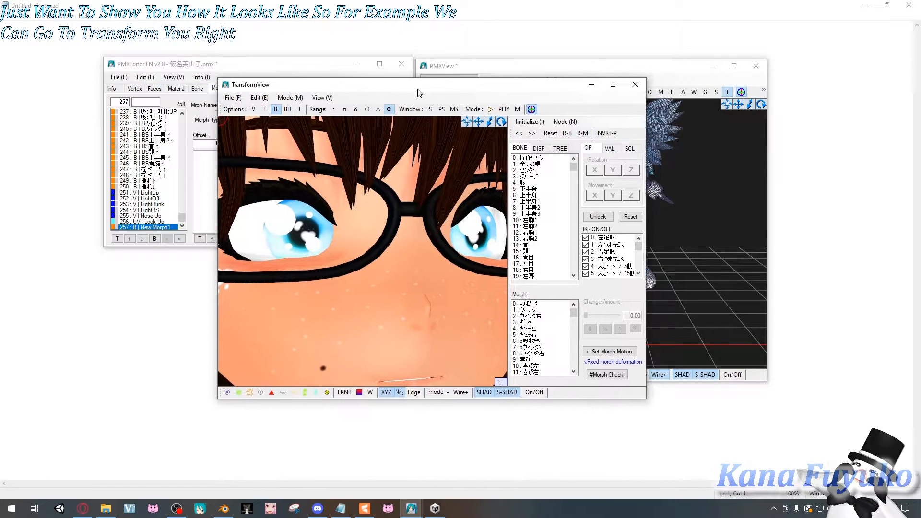
# Step: Preview the Tポーズ bone morph on the whole model in the transform view at a change amount of 1.00
pyautogui.moveTo(419, 93); pyautogui.dragTo(429, 91)
pyautogui.click(325, 249)
pyautogui.moveTo(343, 252)
pyautogui.mouseDown(button='right')
pyautogui.moveTo(352, 251)
pyautogui.moveTo(343, 245)
pyautogui.mouseUp(button='right')
pyautogui.click(352, 251)
pyautogui.click(489, 255)
pyautogui.moveTo(583, 311); pyautogui.dragTo(584, 355)
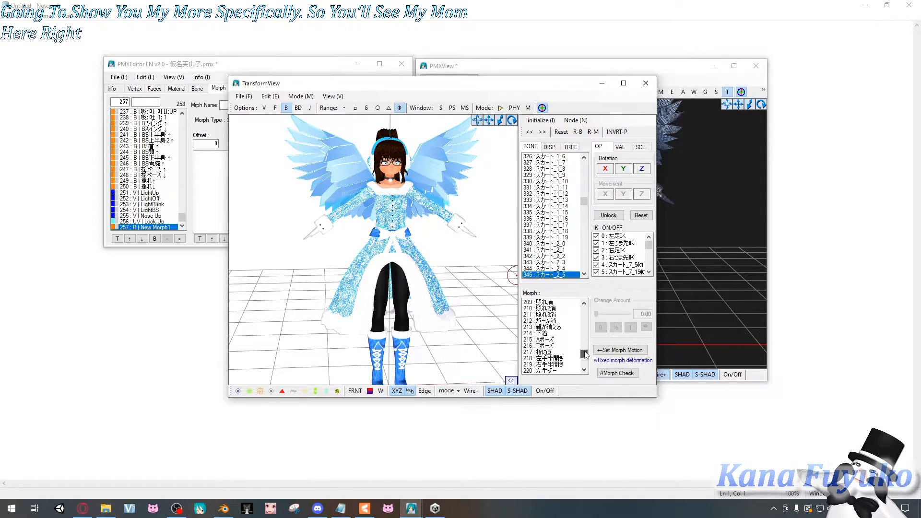
pyautogui.click(566, 341)
pyautogui.click(564, 346)
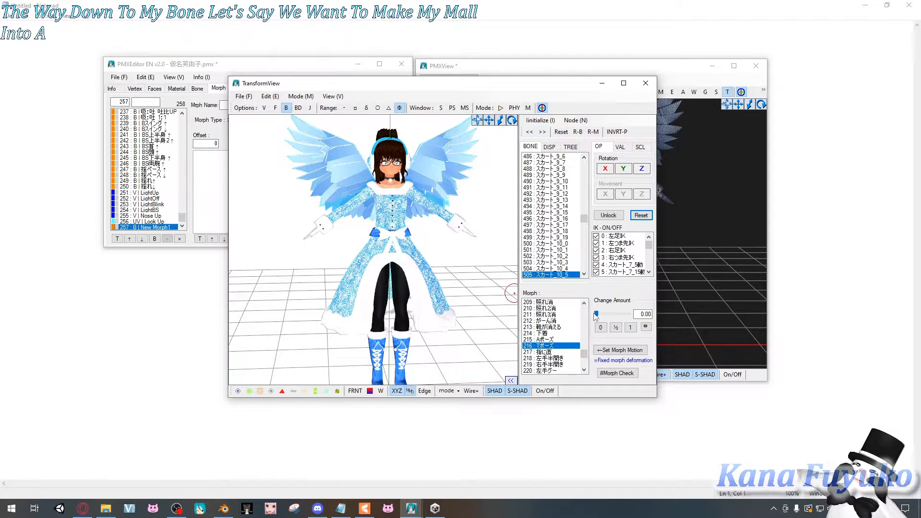
pyautogui.moveTo(597, 315); pyautogui.dragTo(644, 317)
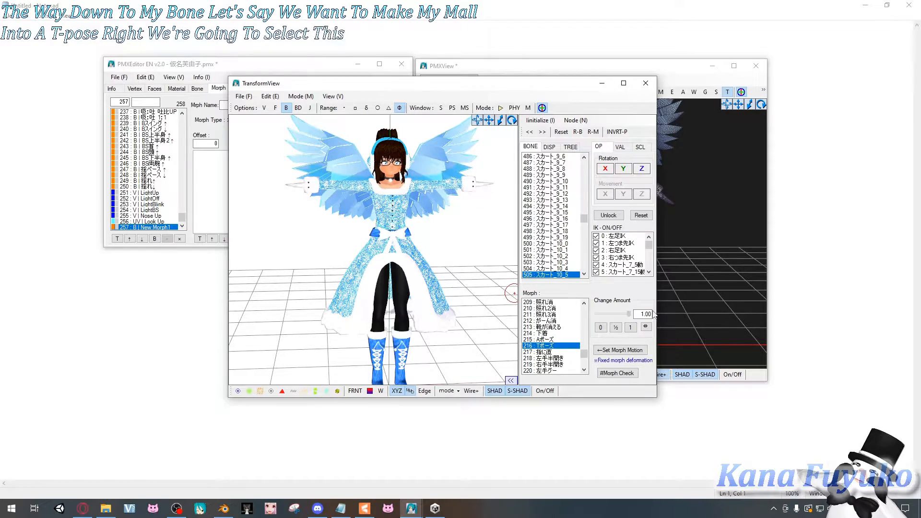
pyautogui.moveTo(485, 292); pyautogui.dragTo(444, 280, button='right')
pyautogui.moveTo(412, 238); pyautogui.dragTo(442, 257, button='right')
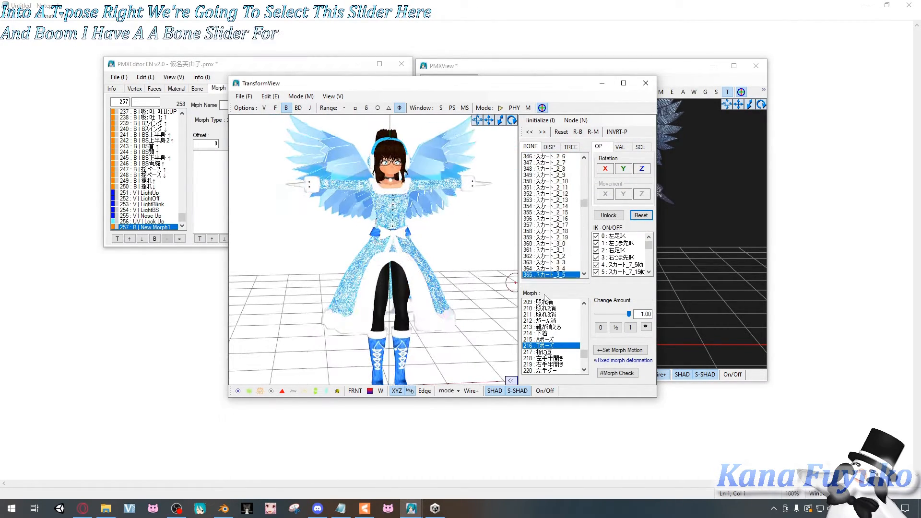
# Step: Reset the Tポーズ morph to 0, try the Aポーズ morph, and close the transform view
pyautogui.click(600, 327)
pyautogui.click(539, 339)
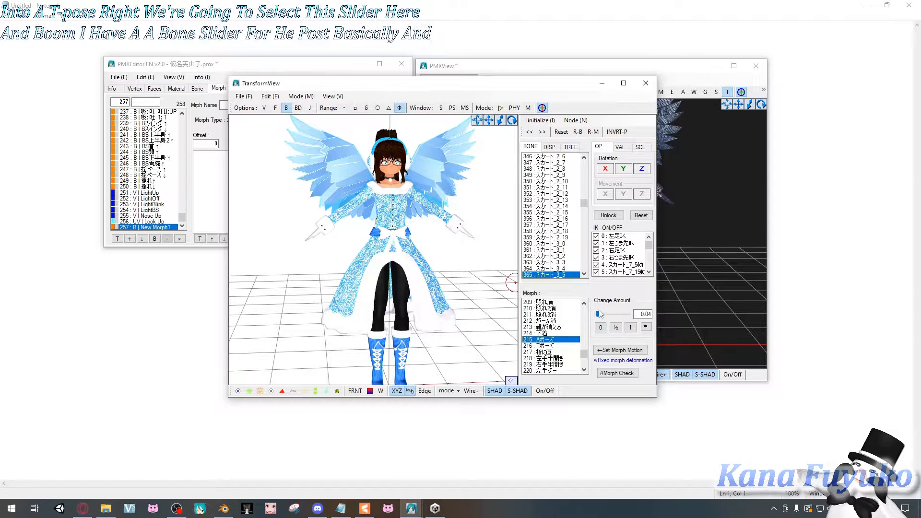
pyautogui.moveTo(598, 314); pyautogui.dragTo(549, 323)
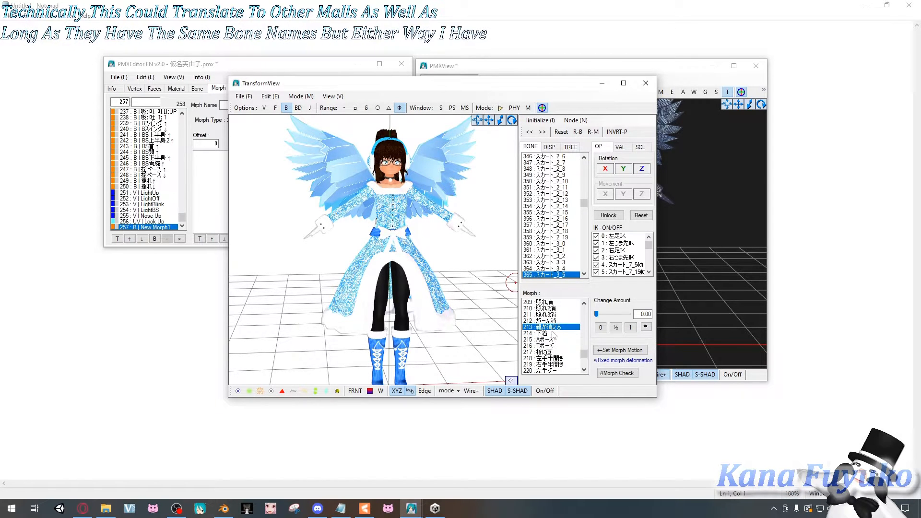
pyautogui.scroll(-4, 552, 353)
pyautogui.scroll(-1, 551, 351)
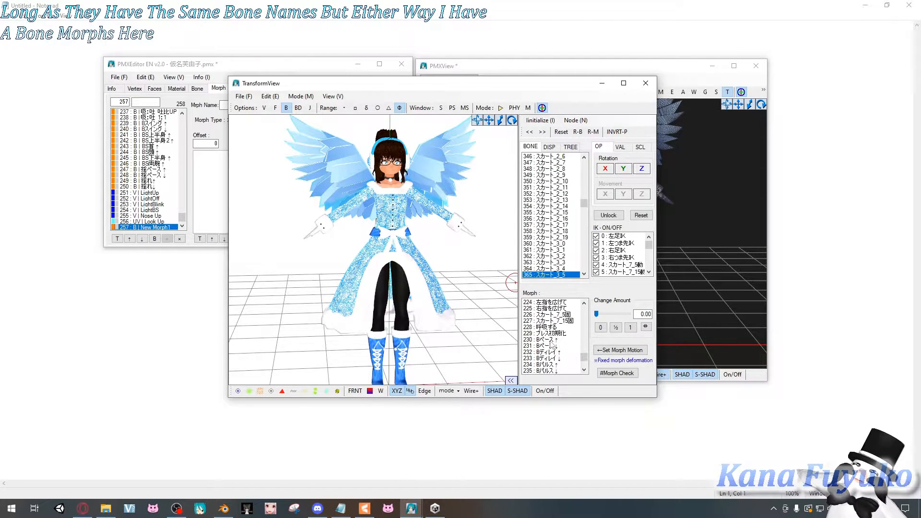
pyautogui.click(645, 83)
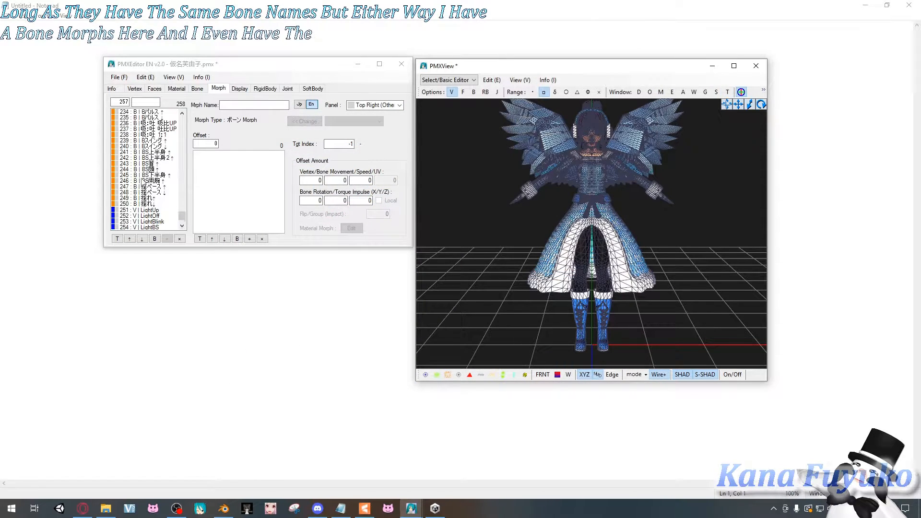
# Step: Examine the breathing bone morphs from Bペース to 揺ペース and the two skirt pin morphs in the morph list
pyautogui.moveTo(152, 215); pyautogui.dragTo(157, 176)
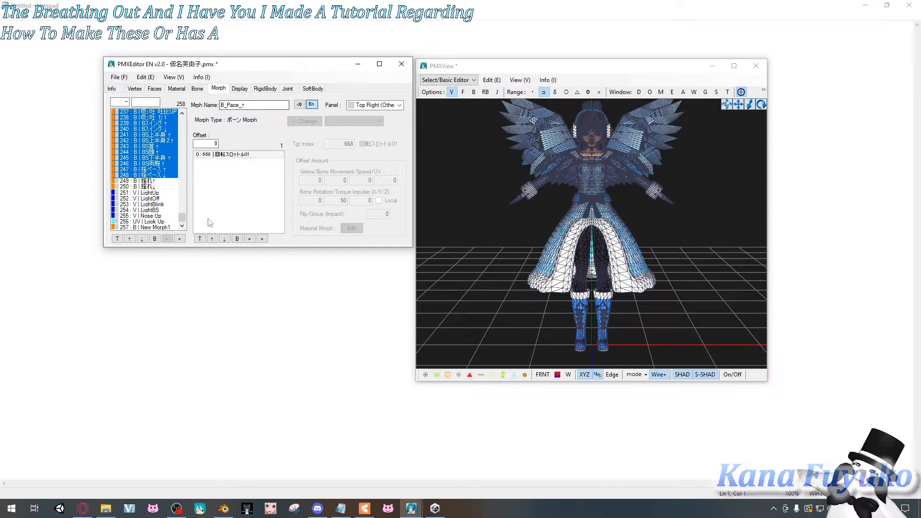
pyautogui.scroll(1, 171, 186)
pyautogui.scroll(2, 169, 183)
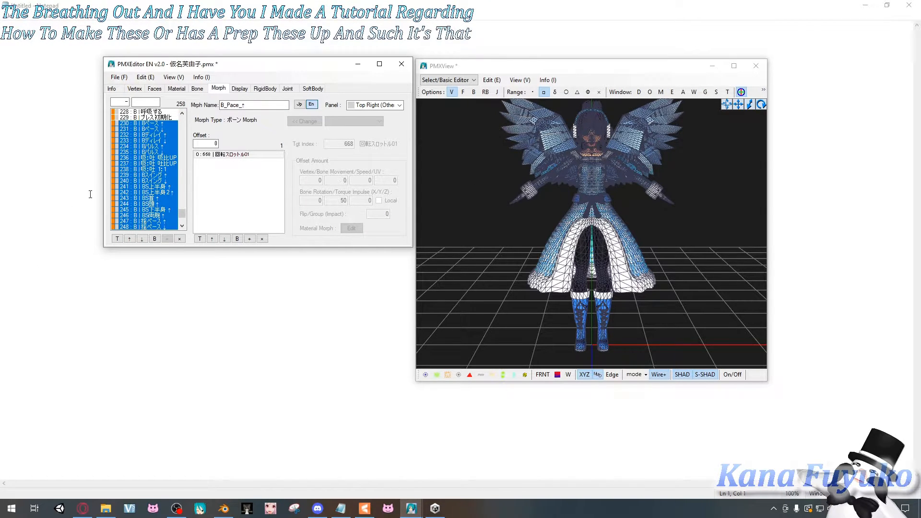
pyautogui.scroll(2, 175, 165)
pyautogui.click(171, 141)
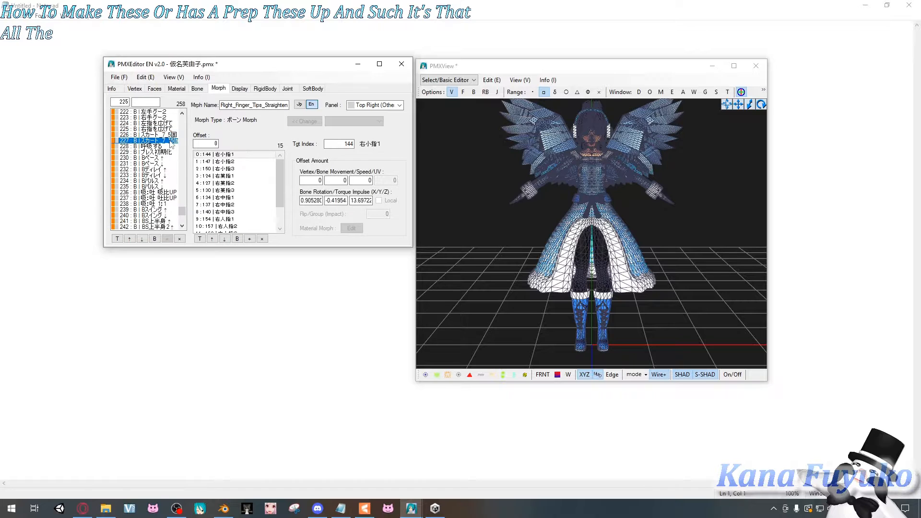
pyautogui.keyDown('shift'); pyautogui.click(171, 135); pyautogui.keyUp('shift')
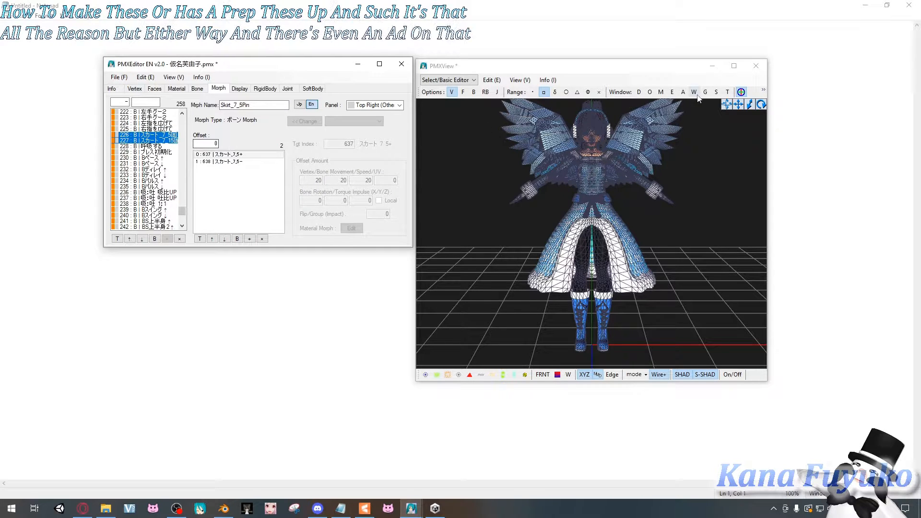
# Step: Reopen the transform view and set the first skirt pin morph, number 226, to 1.00
pyautogui.click(473, 93)
pyautogui.moveTo(479, 204); pyautogui.dragTo(523, 270, button='right')
pyautogui.click(727, 91)
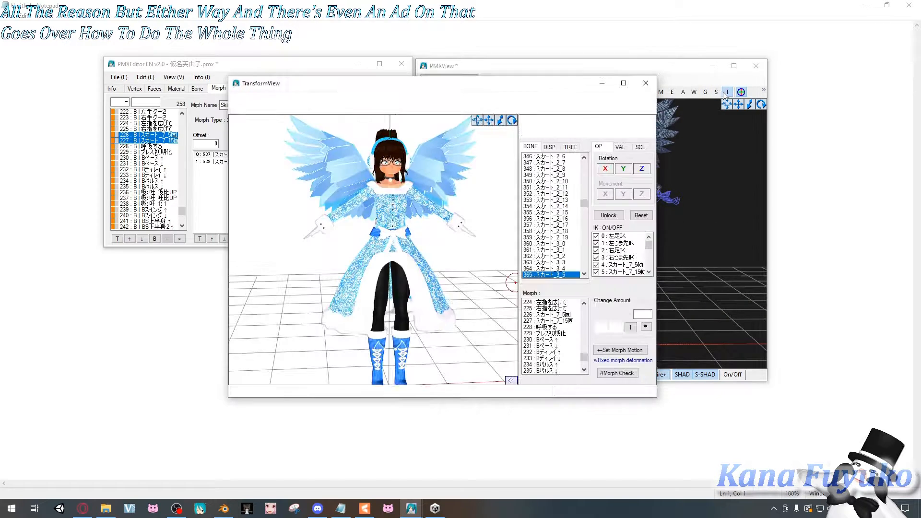
pyautogui.scroll(1, 572, 346)
pyautogui.click(571, 334)
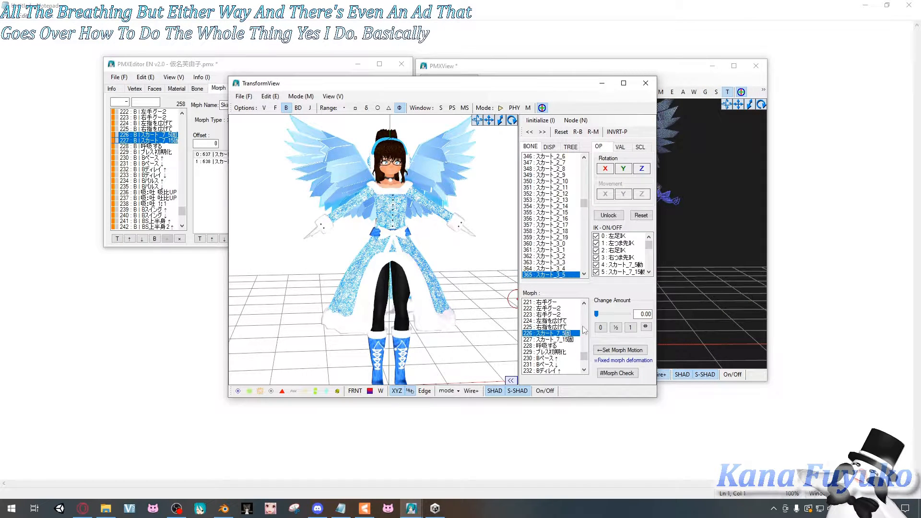
pyautogui.moveTo(597, 315); pyautogui.dragTo(629, 314)
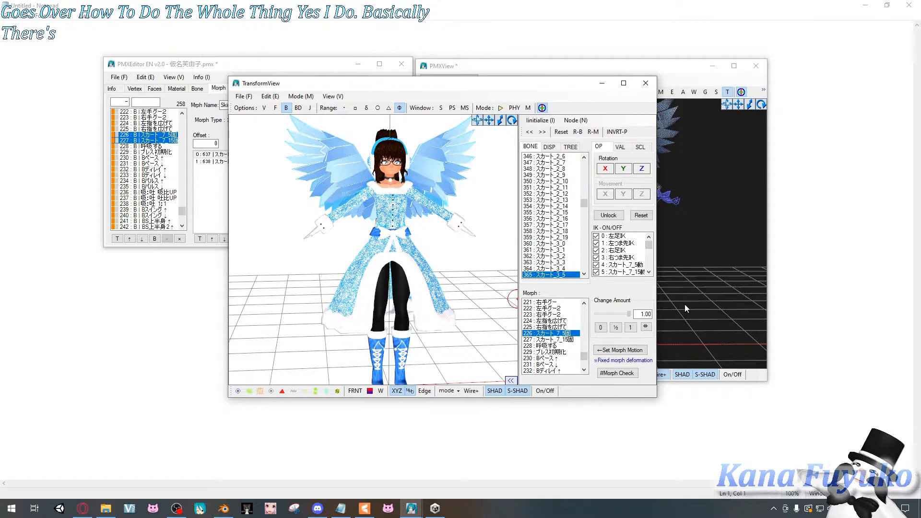
# Step: Test the skirt pin morph with physics running and bones displayed by moving the skirt IK bone outward, and close the transform view
pyautogui.click(500, 108)
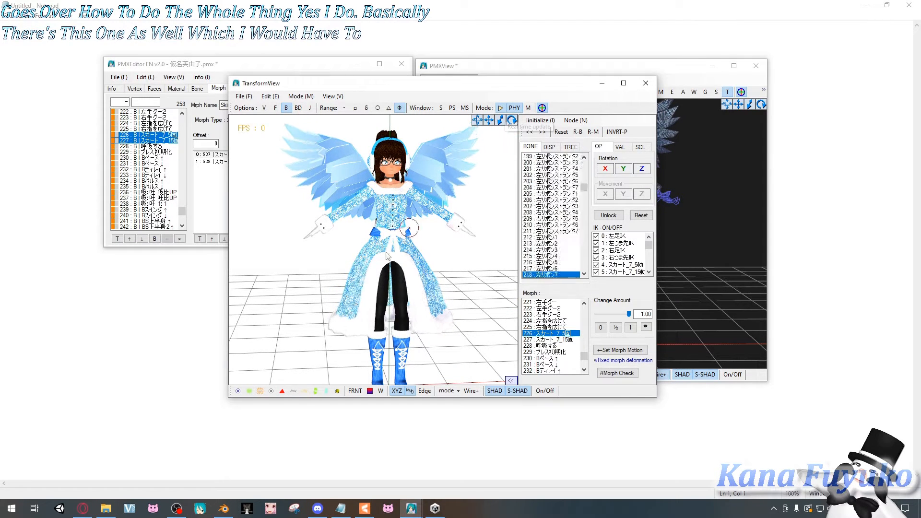
pyautogui.click(238, 391)
pyautogui.click(471, 223)
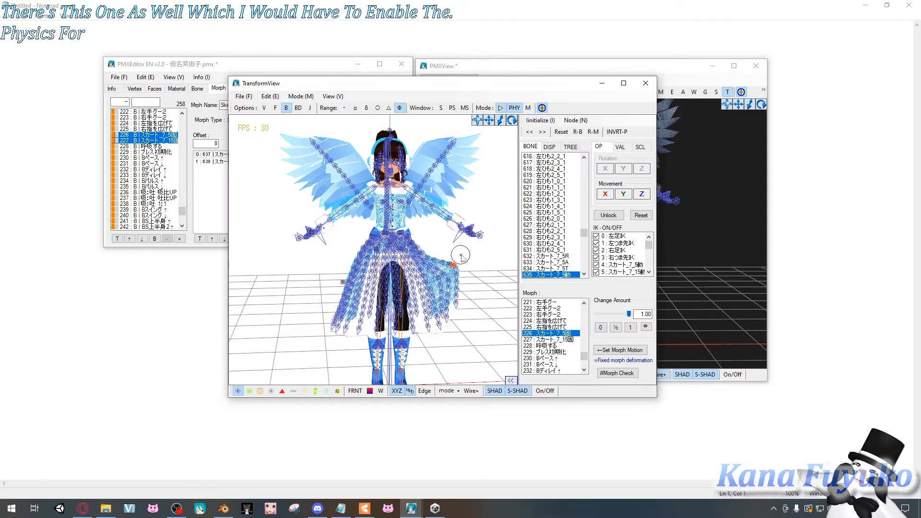
pyautogui.moveTo(471, 223); pyautogui.dragTo(511, 191)
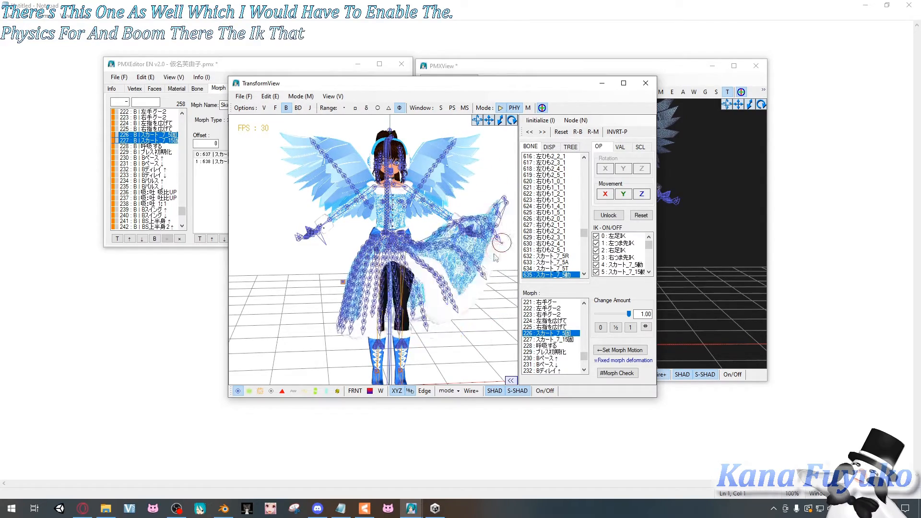
pyautogui.click(451, 232)
pyautogui.click(439, 240)
pyautogui.moveTo(439, 239); pyautogui.dragTo(479, 213, button='right')
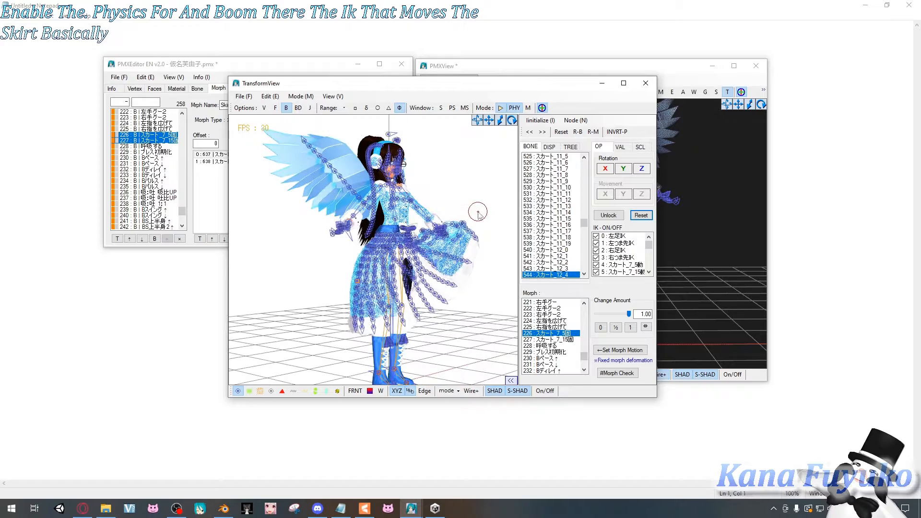
pyautogui.click(646, 84)
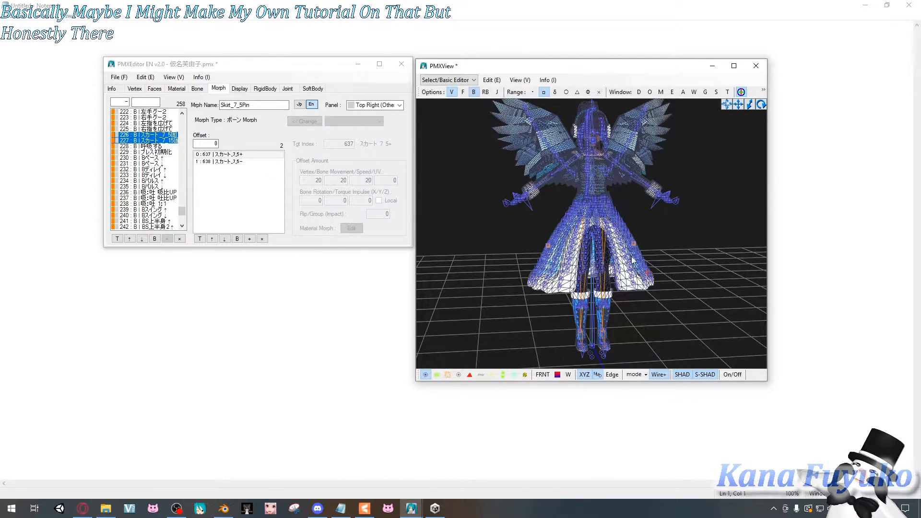
# Step: Hide the bones and turn off the wireframe overlay in the model view
pyautogui.moveTo(633, 265); pyautogui.dragTo(567, 274, button='right')
pyautogui.moveTo(468, 306); pyautogui.dragTo(516, 298, button='right')
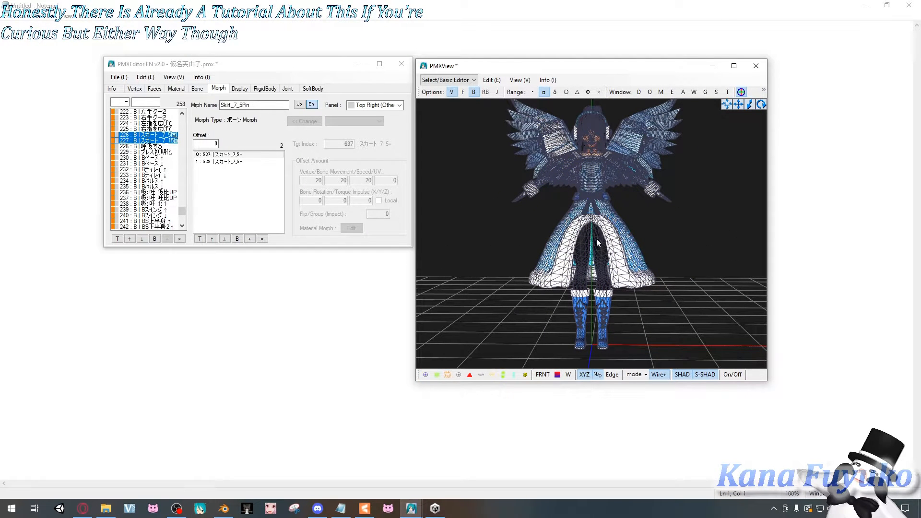
pyautogui.click(659, 374)
pyautogui.moveTo(502, 275)
pyautogui.mouseDown(button='right')
pyautogui.moveTo(512, 289)
pyautogui.moveTo(526, 274)
pyautogui.mouseUp(button='right')
# Step: Add an offset entry to the New Morph1 bone morph
pyautogui.click(152, 152)
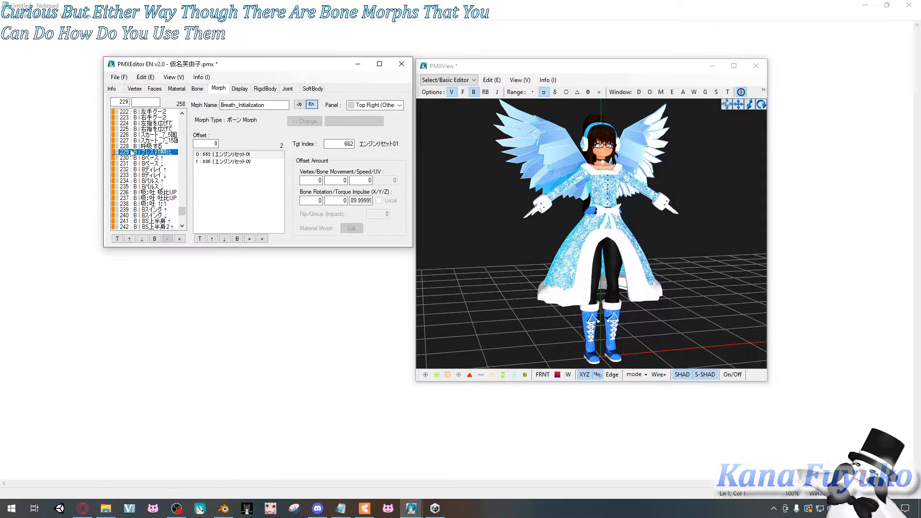
pyautogui.scroll(-5, 150, 211)
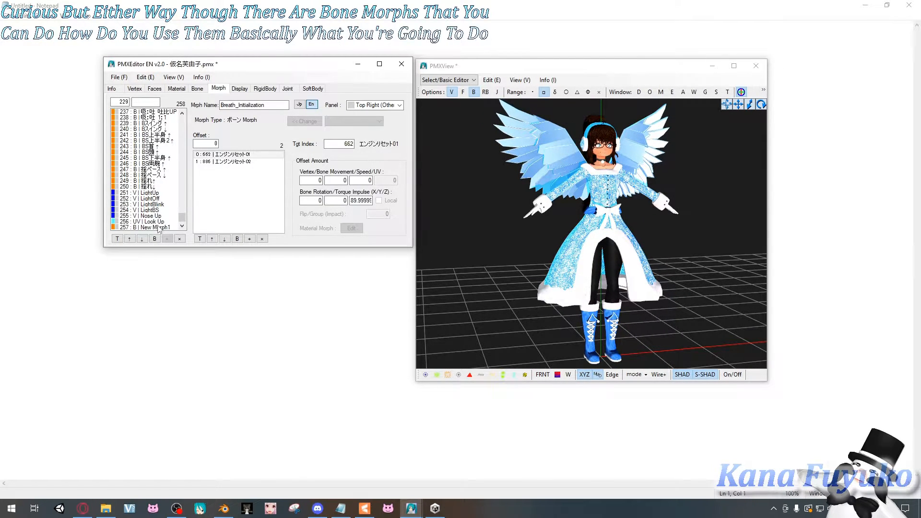
pyautogui.click(159, 228)
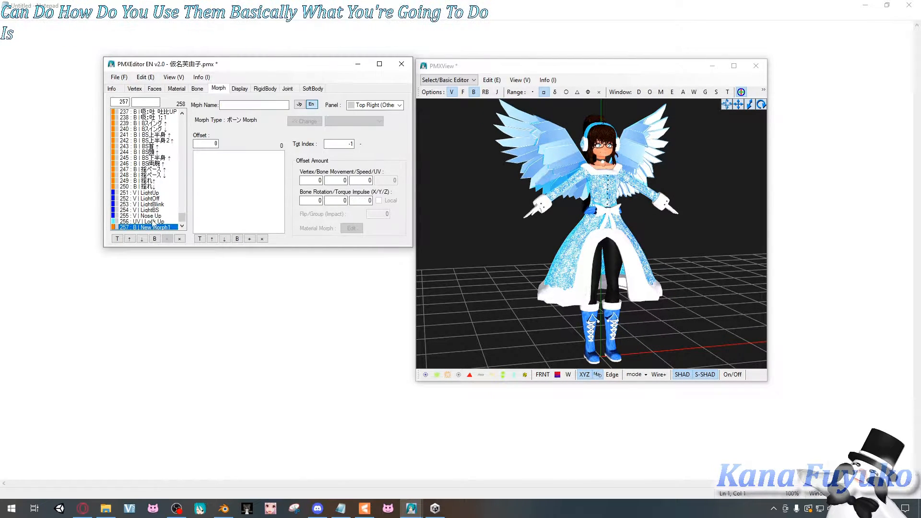
pyautogui.click(250, 238)
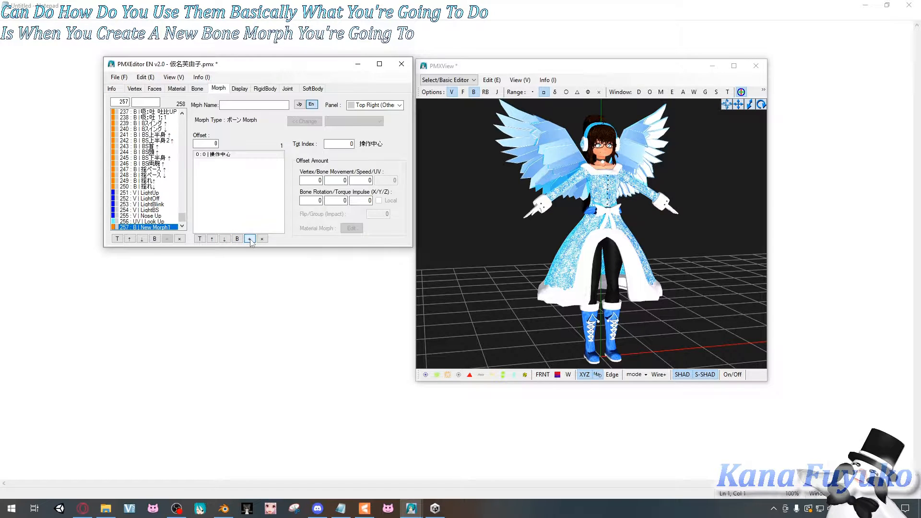
pyautogui.click(233, 155)
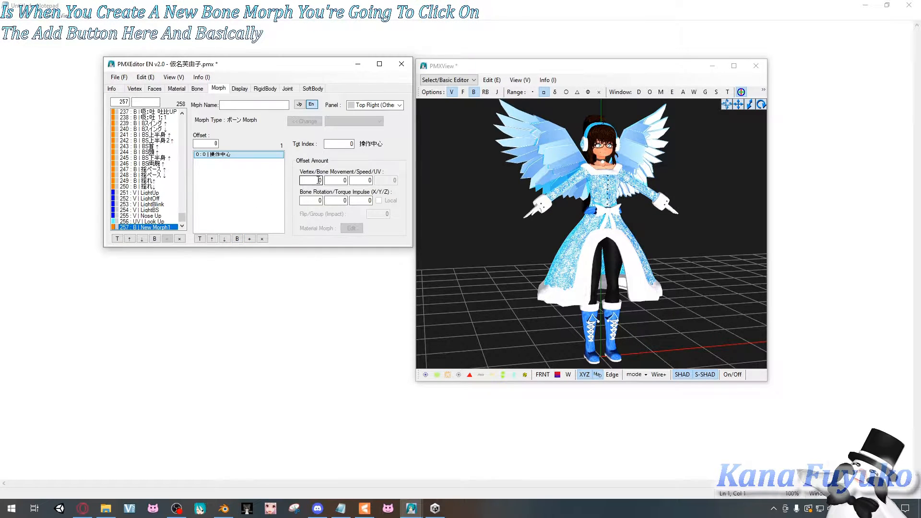
# Step: Examine the offset's target bone index, movement and rotation fields without changing their values
pyautogui.click(342, 144)
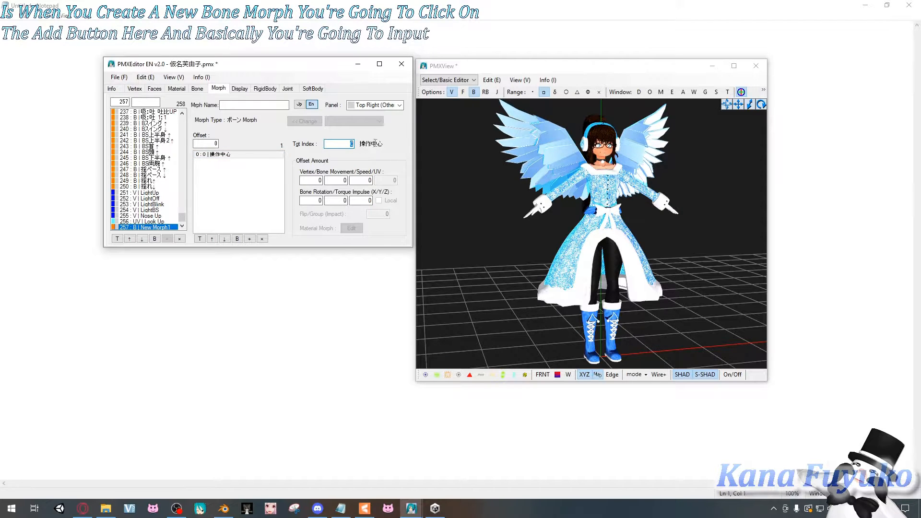
pyautogui.press('Tab')
pyautogui.press('Tab')
pyautogui.press('Tab')
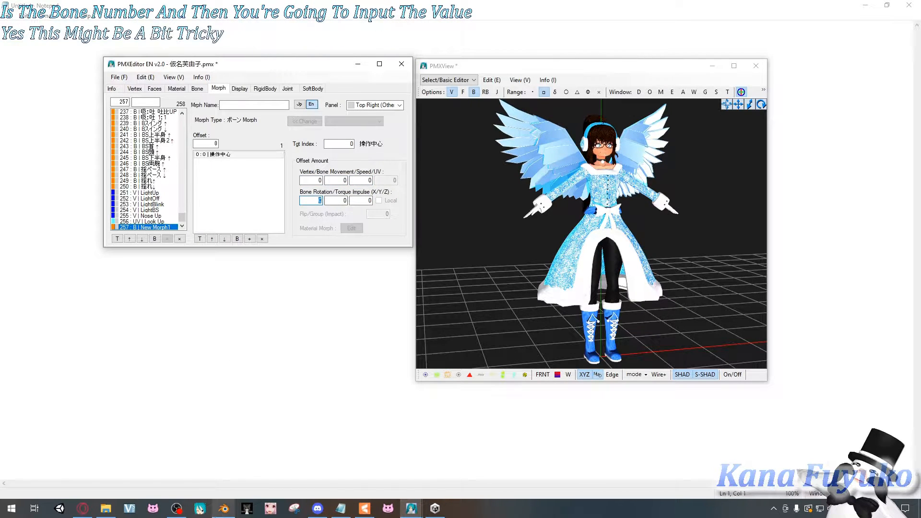
# Step: Switch to MikuMikuDance and maximize its window
pyautogui.click(198, 510)
pyautogui.hotkey('alt', 'Tab')
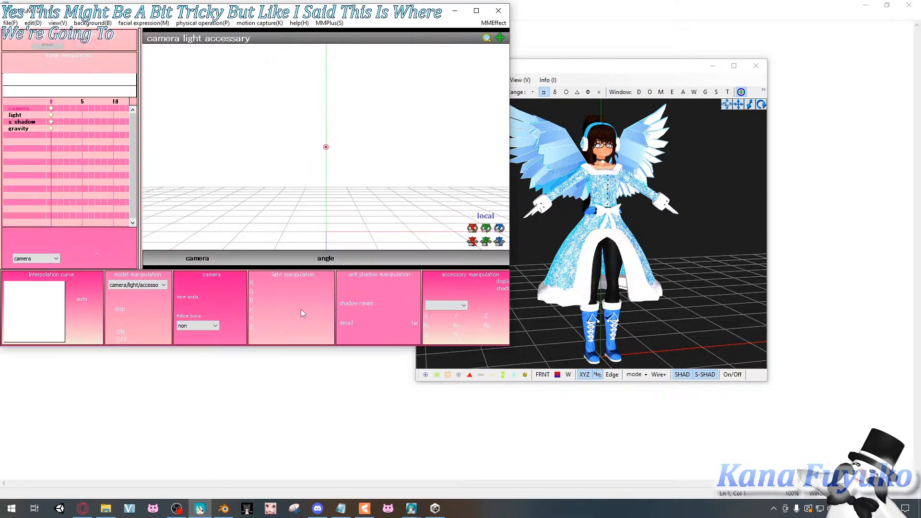
pyautogui.click(476, 11)
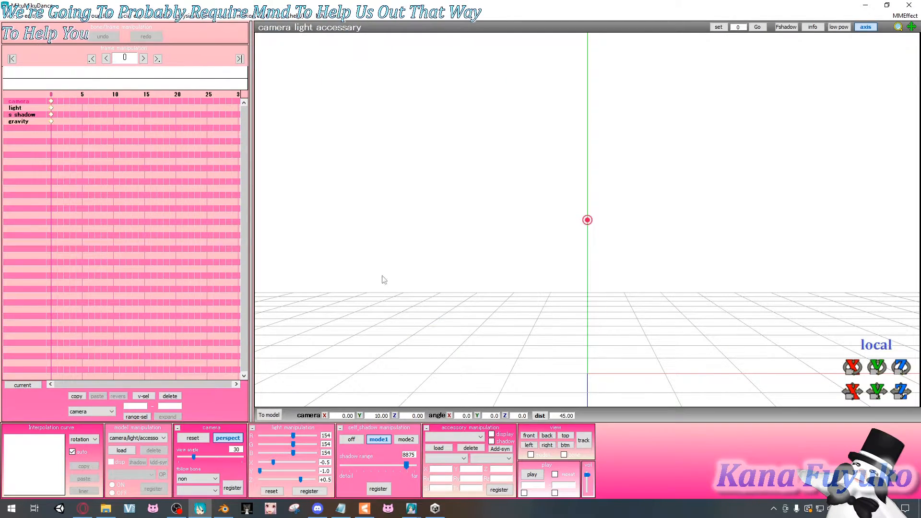
pyautogui.click(106, 508)
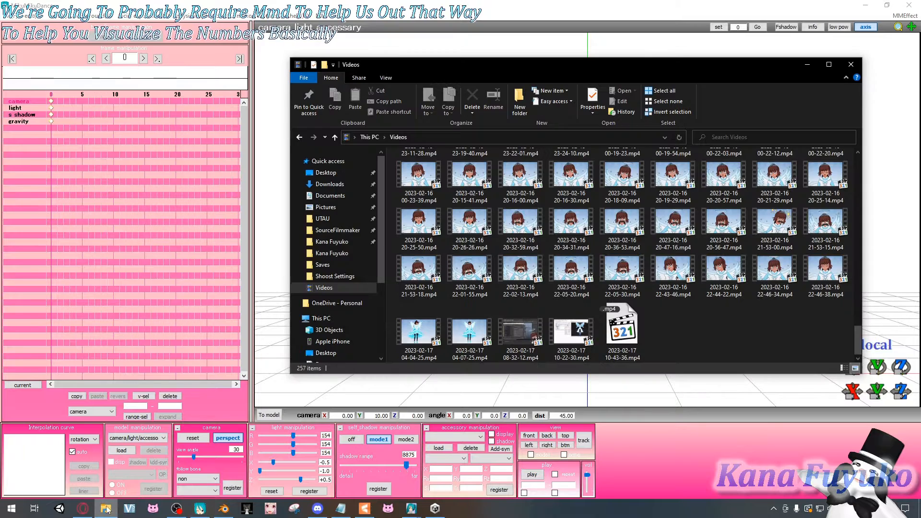
pyautogui.click(224, 364)
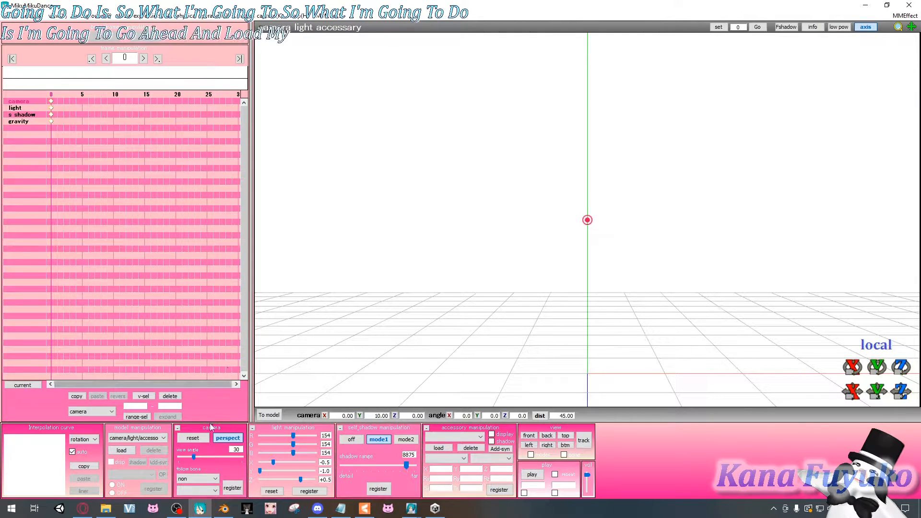
pyautogui.click(183, 513)
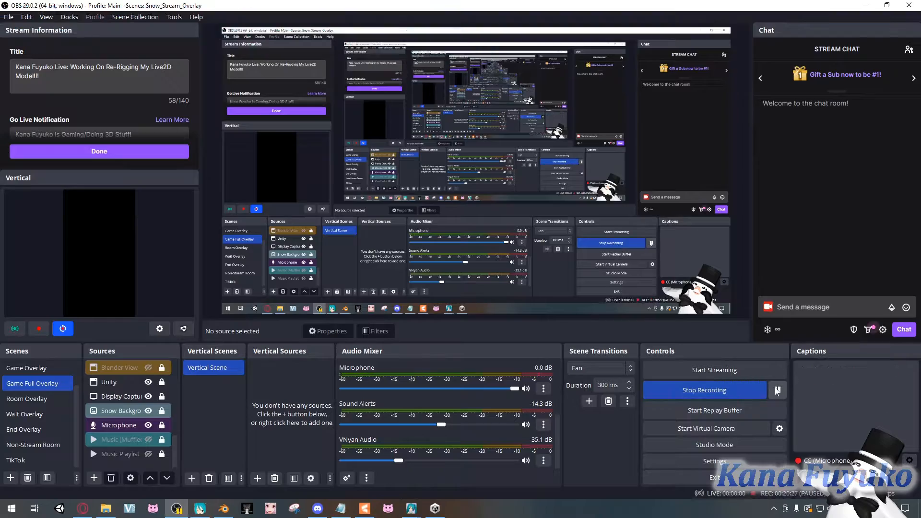
pyautogui.click(867, 4)
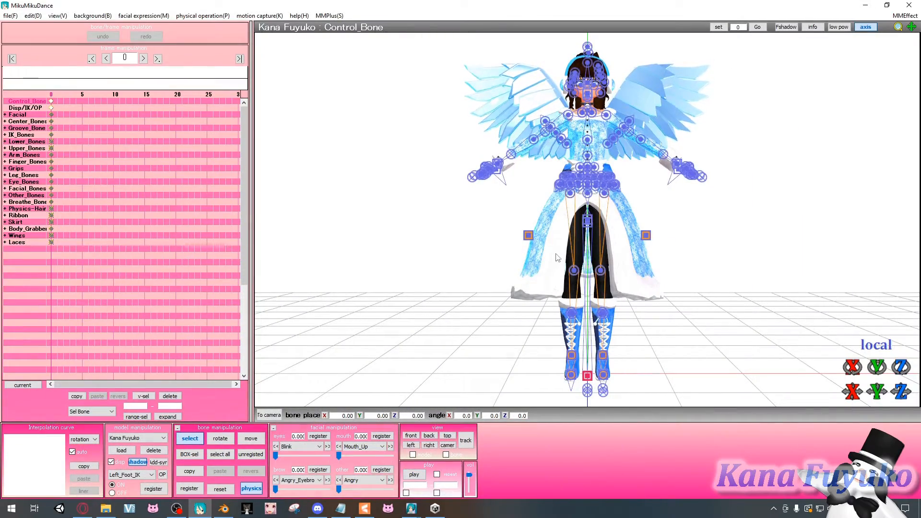
# Step: Pose the model in a T-pose by rotating the right arm bone 35.5° and the left arm bone -35.5° around local Z
pyautogui.moveTo(558, 258)
pyautogui.mouseDown(button='right')
pyautogui.moveTo(590, 269)
pyautogui.moveTo(570, 281)
pyautogui.moveTo(547, 254)
pyautogui.mouseUp(button='right')
pyautogui.scroll(5, 540, 177)
pyautogui.moveTo(539, 178); pyautogui.dragTo(517, 241, button='middle')
pyautogui.scroll(1, 517, 240)
pyautogui.click(538, 195)
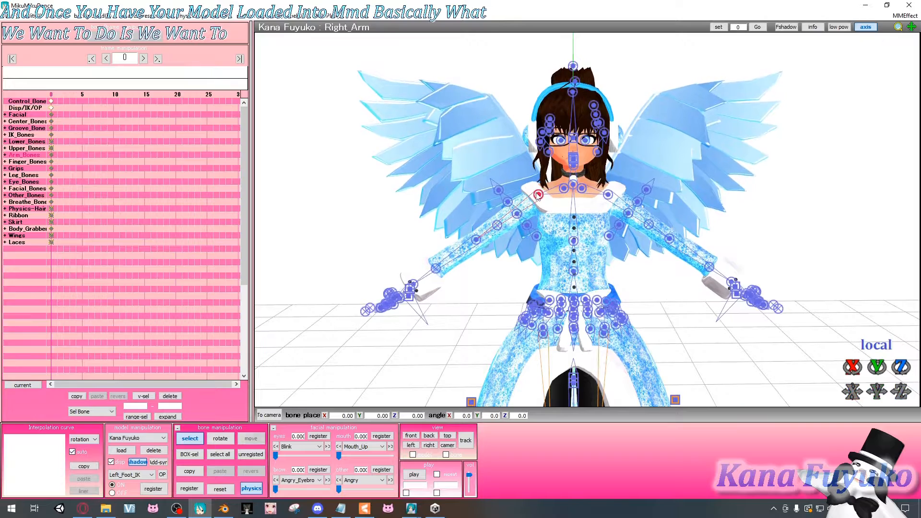
pyautogui.moveTo(900, 367); pyautogui.dragTo(847, 367)
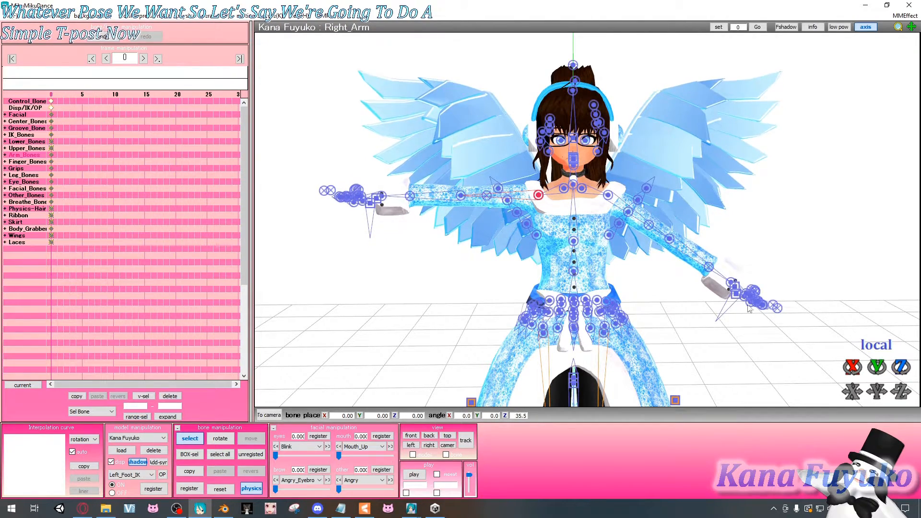
pyautogui.click(608, 194)
pyautogui.moveTo(897, 368); pyautogui.dragTo(897, 385)
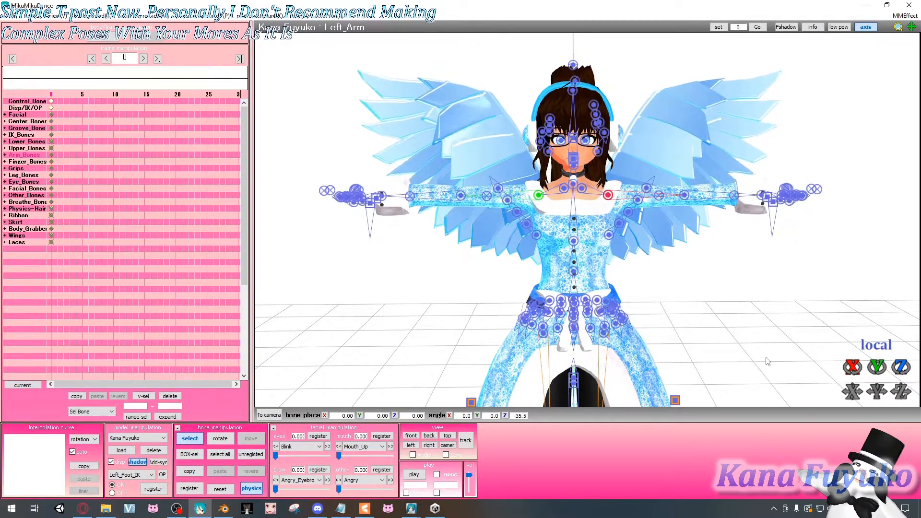
# Step: Examine the T-posed model from several angles, including the arms, face and lower body
pyautogui.moveTo(632, 287); pyautogui.dragTo(659, 289, button='right')
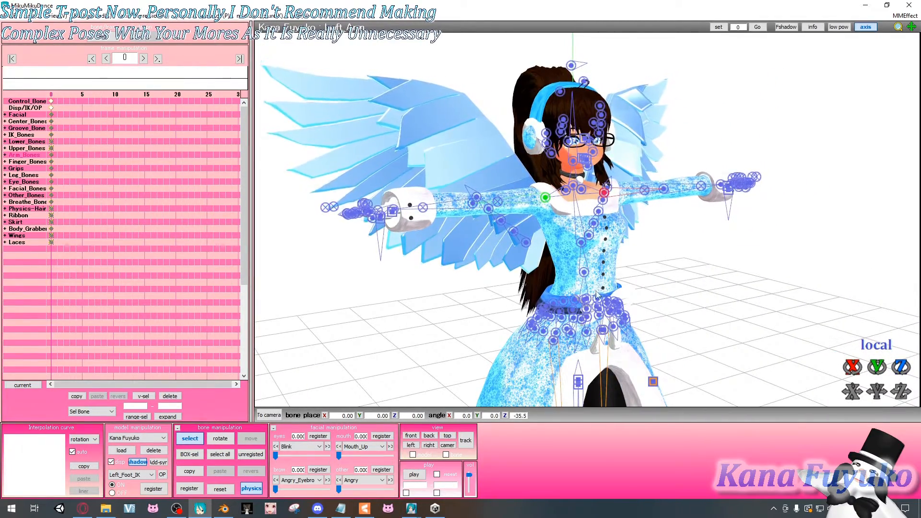
pyautogui.scroll(-4, 650, 292)
pyautogui.moveTo(533, 343); pyautogui.dragTo(526, 251, button='middle')
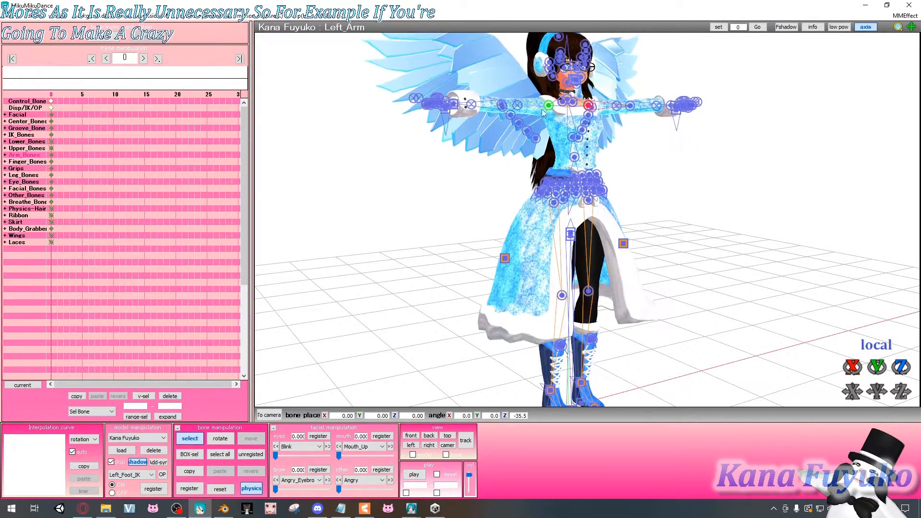
pyautogui.scroll(3, 569, 95)
pyautogui.scroll(2, 568, 95)
pyautogui.moveTo(568, 95); pyautogui.dragTo(564, 168, button='middle')
pyautogui.scroll(5, 564, 168)
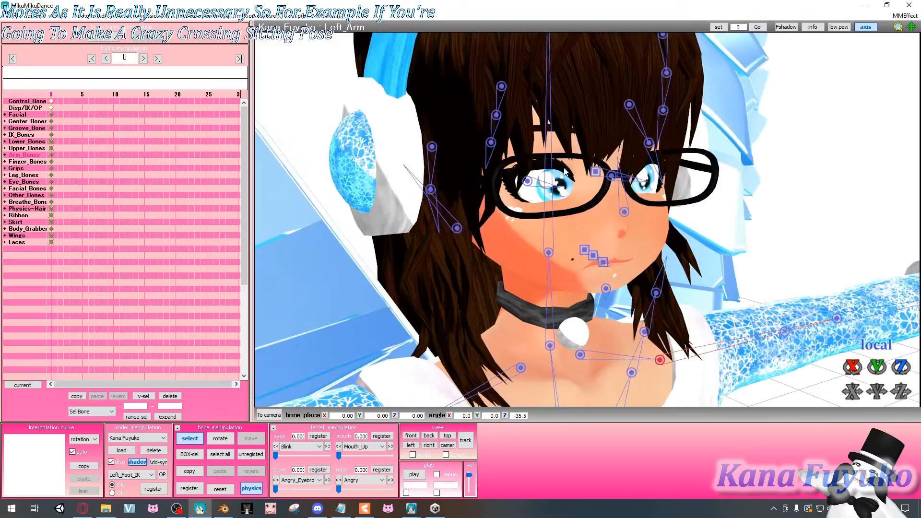
pyautogui.scroll(-5, 537, 200)
pyautogui.scroll(-3, 538, 206)
pyautogui.moveTo(540, 276); pyautogui.dragTo(540, 233, button='middle')
pyautogui.moveTo(540, 233); pyautogui.dragTo(496, 233, button='right')
pyautogui.scroll(-4, 496, 233)
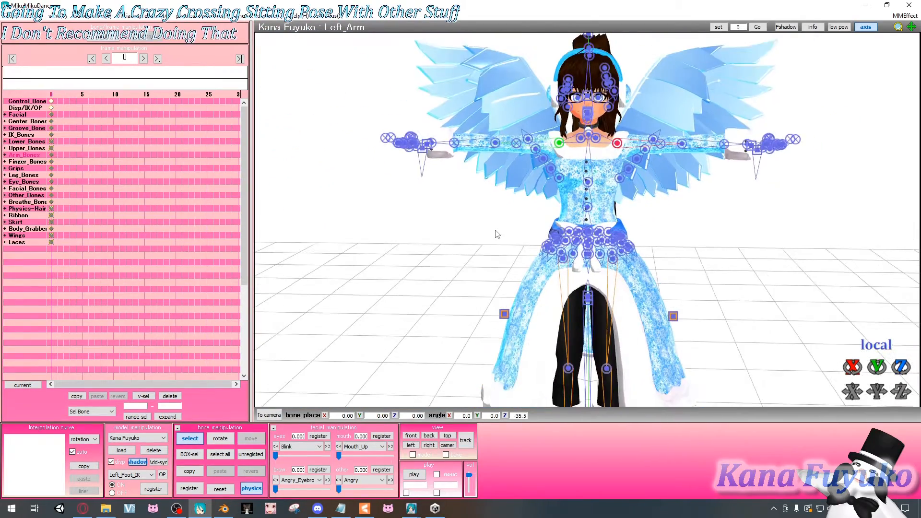
pyautogui.moveTo(565, 215); pyautogui.dragTo(560, 187, button='middle')
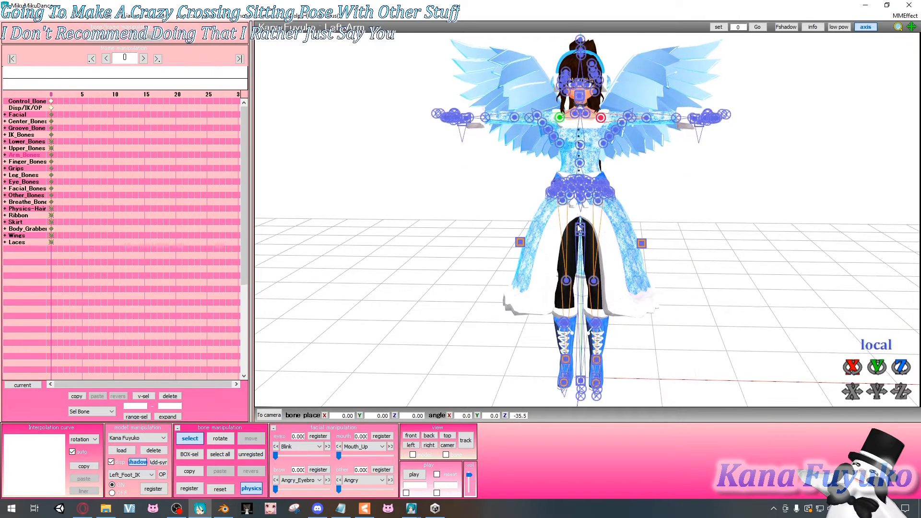
pyautogui.click(8, 16)
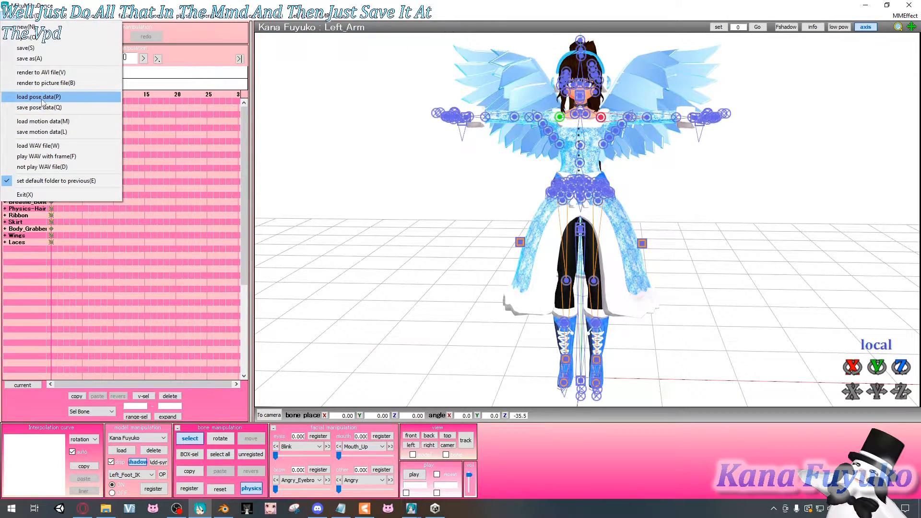
pyautogui.moveTo(358, 169); pyautogui.dragTo(366, 172, button='right')
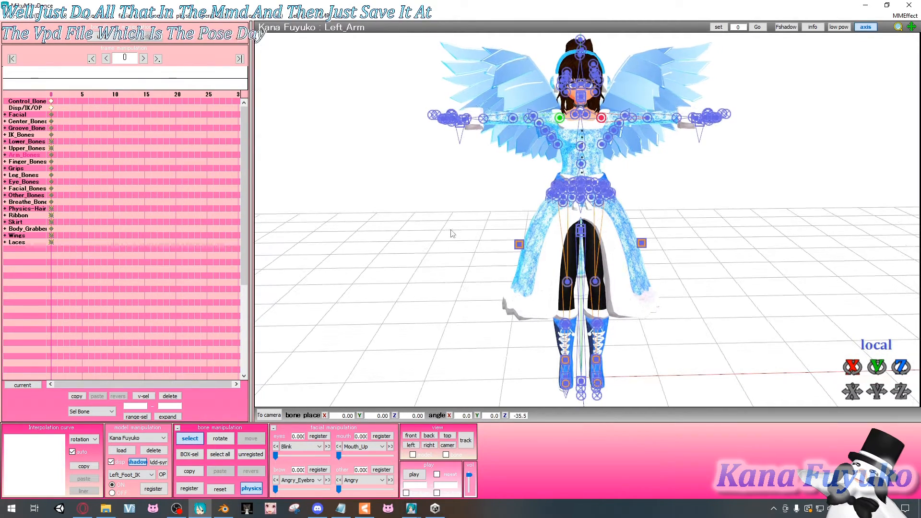
pyautogui.moveTo(449, 229); pyautogui.dragTo(441, 230, button='right')
pyautogui.scroll(2, 534, 210)
pyautogui.moveTo(587, 186); pyautogui.dragTo(598, 185, button='right')
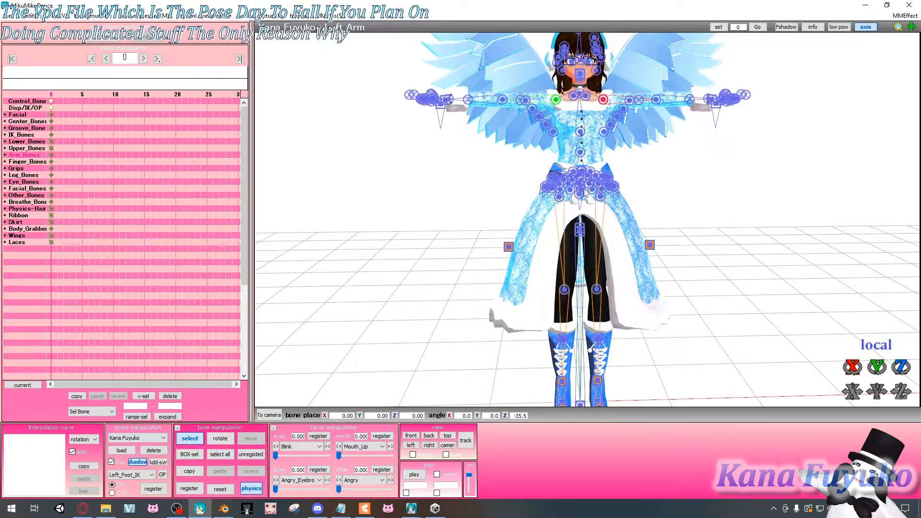
pyautogui.scroll(5, 584, 195)
pyautogui.moveTo(578, 245); pyautogui.dragTo(527, 192, button='right')
pyautogui.scroll(-1, 526, 192)
pyautogui.scroll(-1, 526, 190)
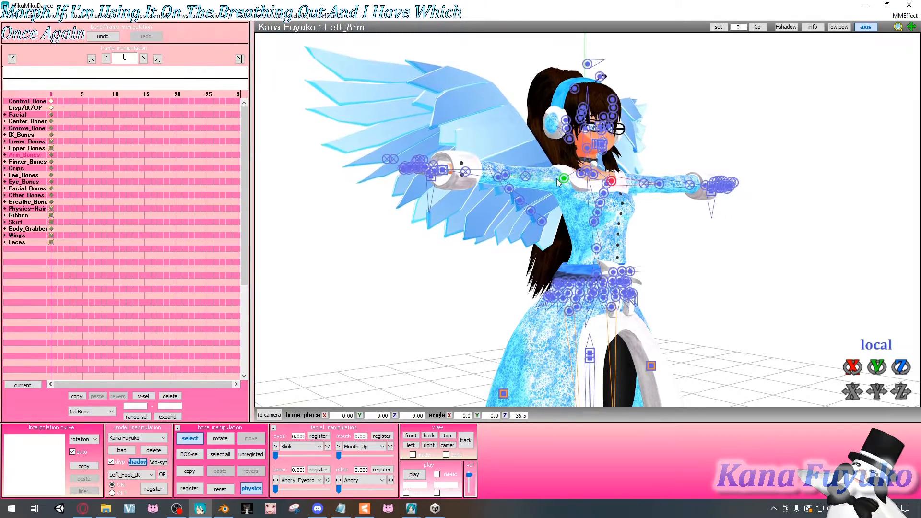
pyautogui.scroll(-1, 644, 254)
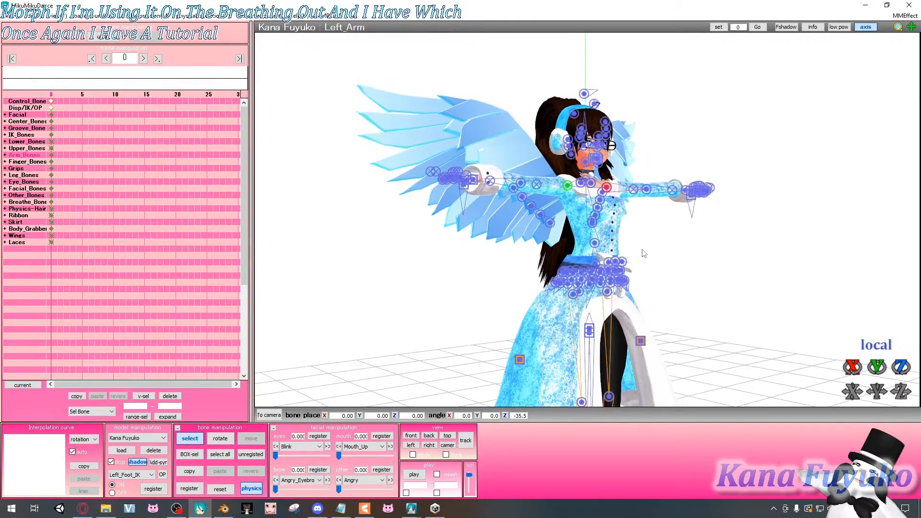
pyautogui.moveTo(643, 254); pyautogui.dragTo(628, 189, button='middle')
pyautogui.moveTo(629, 189); pyautogui.dragTo(639, 232, button='right')
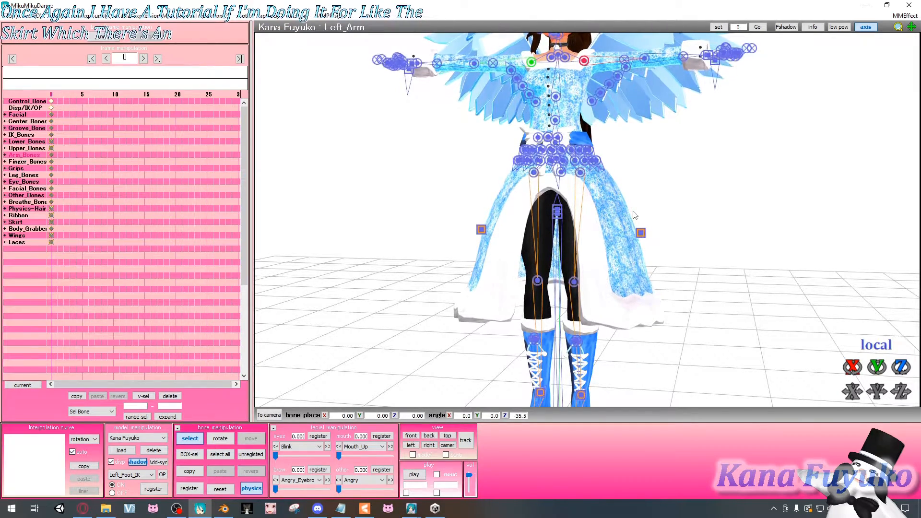
pyautogui.scroll(3, 640, 214)
pyautogui.moveTo(641, 214); pyautogui.dragTo(624, 296, button='middle')
pyautogui.moveTo(624, 295); pyautogui.dragTo(631, 294, button='right')
pyautogui.moveTo(629, 289); pyautogui.dragTo(629, 264, button='middle')
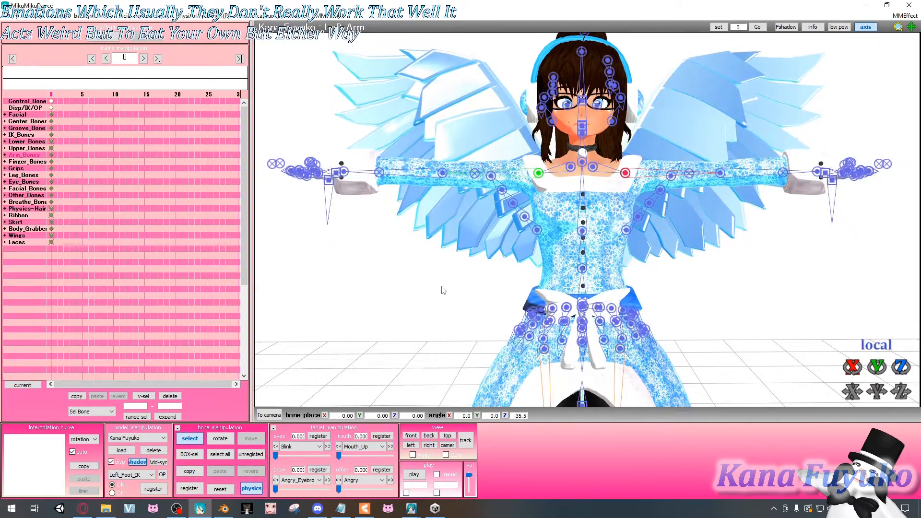
# Step: Copy the left arm bone's pose and paste it mirrored onto the right arm bone
pyautogui.click(190, 471)
pyautogui.click(251, 471)
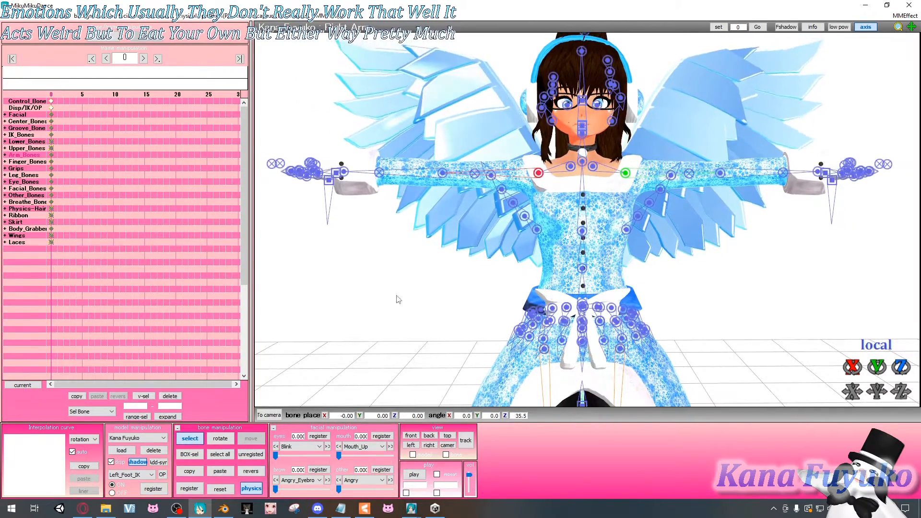
pyautogui.moveTo(521, 175); pyautogui.dragTo(565, 178, button='right')
pyautogui.scroll(-3, 547, 174)
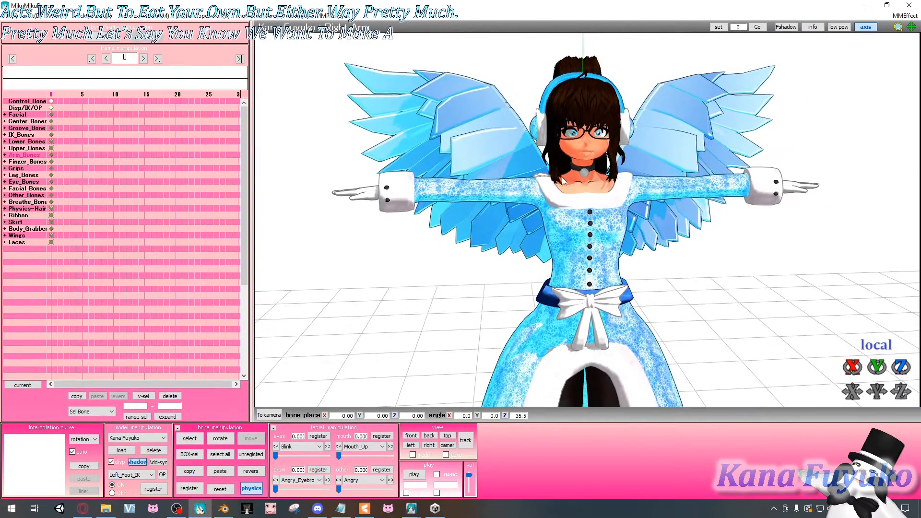
pyautogui.scroll(3, 565, 168)
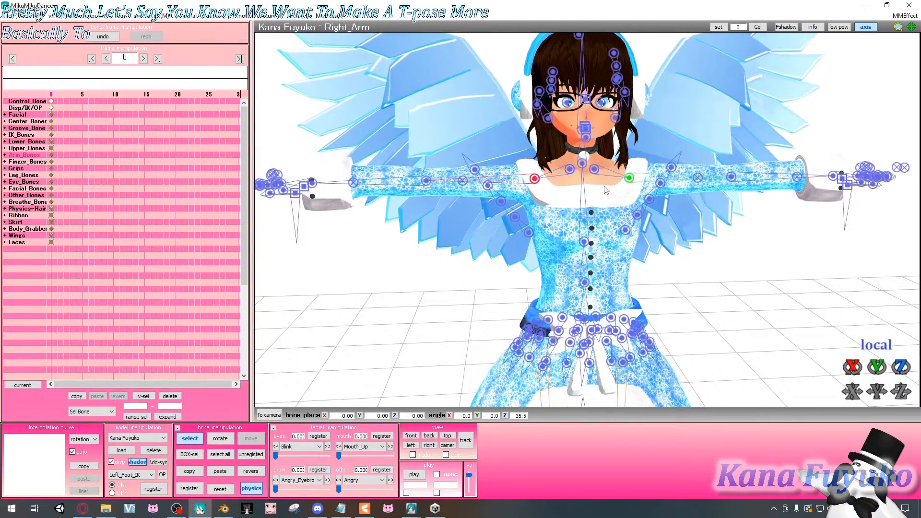
pyautogui.moveTo(544, 184); pyautogui.dragTo(536, 181, button='right')
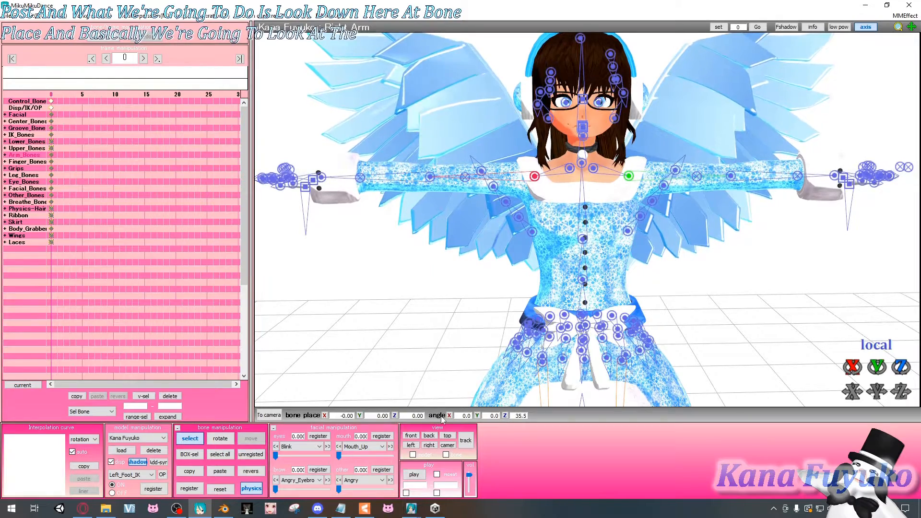
# Step: Switch to PMX Editor and set the Z bone rotation of New Morph1's offset to 35.5
pyautogui.moveTo(515, 416); pyautogui.dragTo(542, 418)
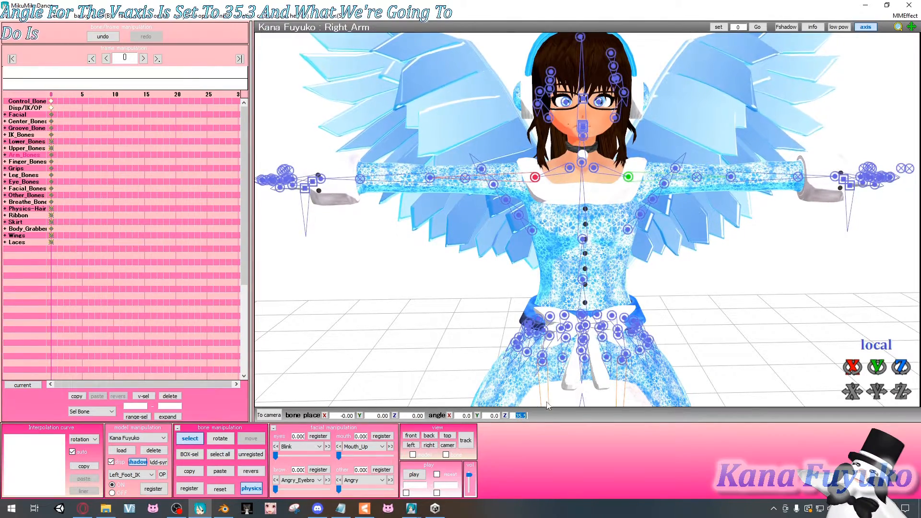
pyautogui.click(411, 508)
pyautogui.click(403, 468)
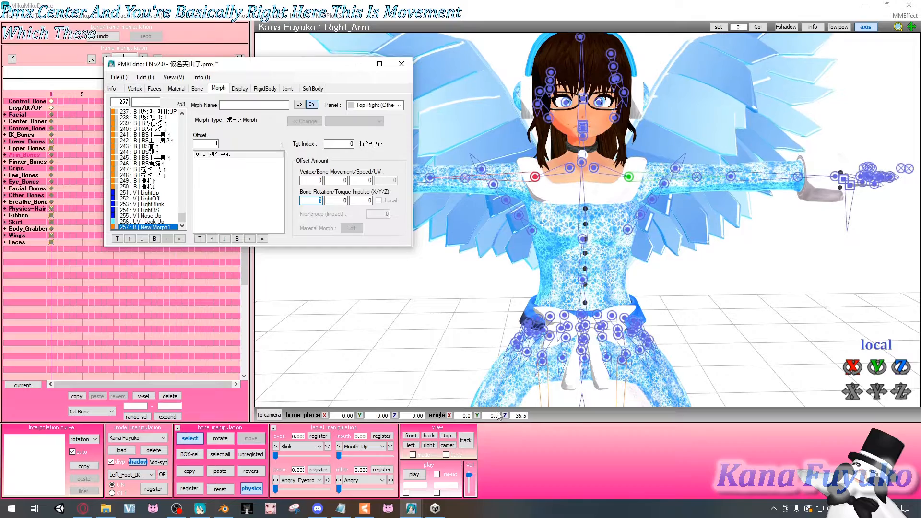
pyautogui.doubleClick(362, 200)
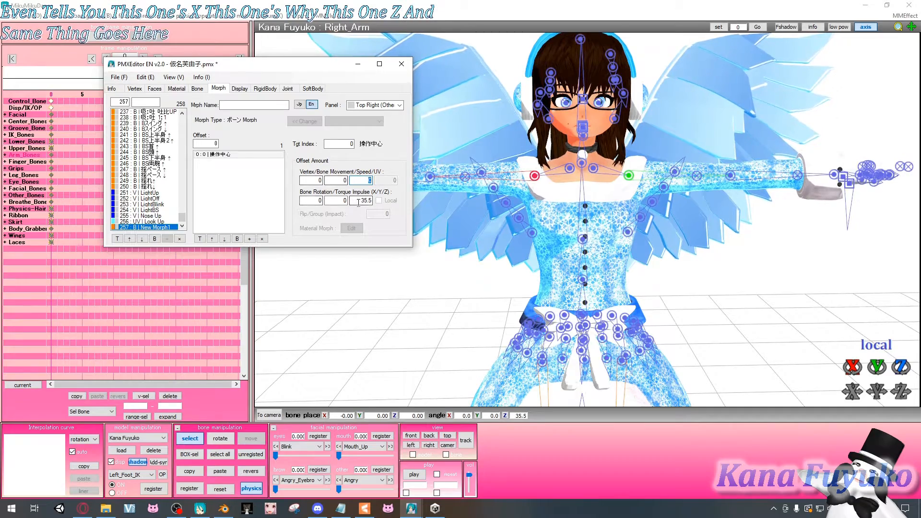
pyautogui.click(232, 155)
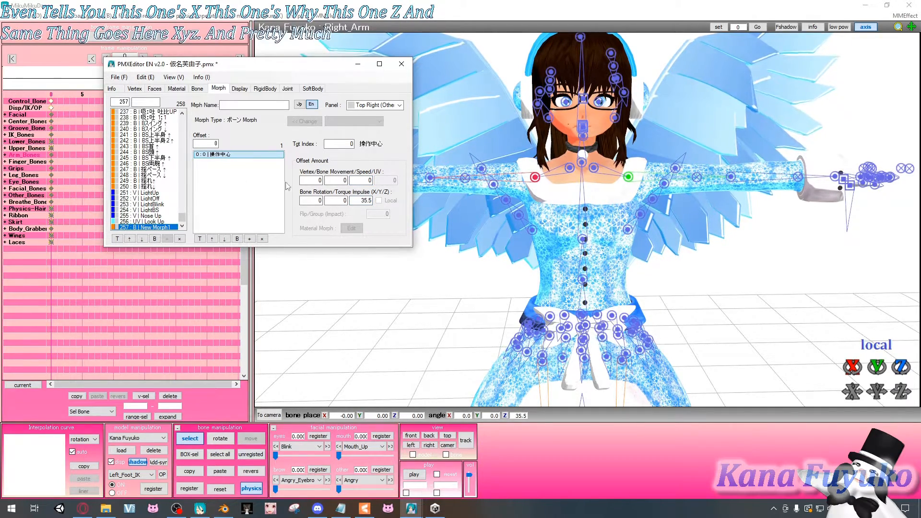
# Step: Find the left arm bone 左腕 in the bone list, then set the morph offset's target index to 24 and Z rotation to -35.5
pyautogui.click(196, 90)
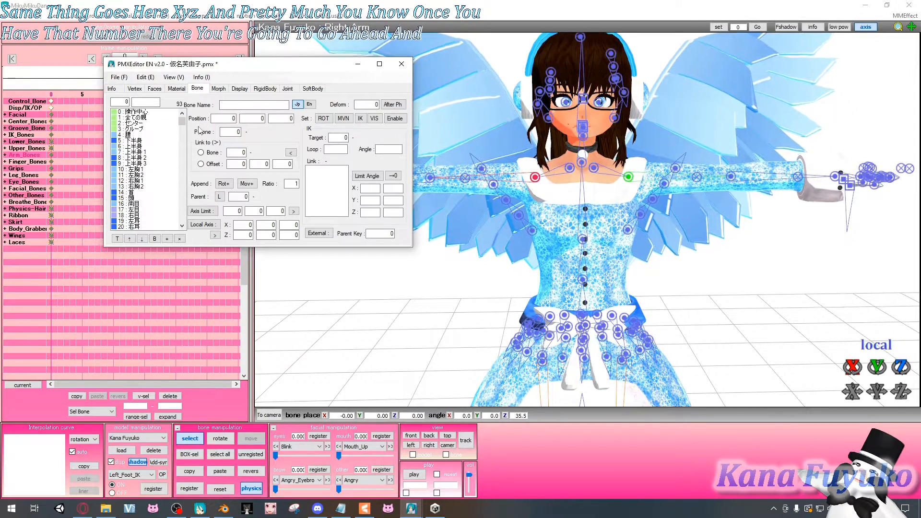
pyautogui.scroll(-3, 155, 192)
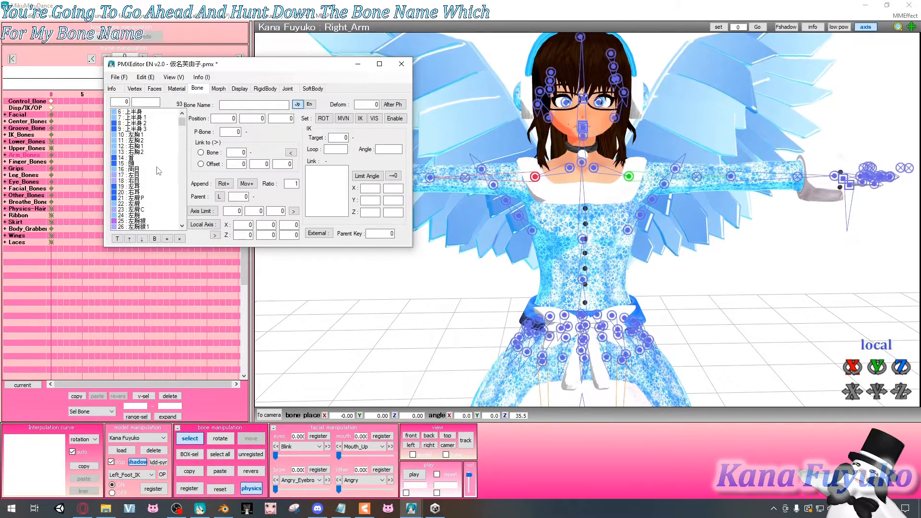
pyautogui.scroll(-1, 159, 171)
pyautogui.click(147, 186)
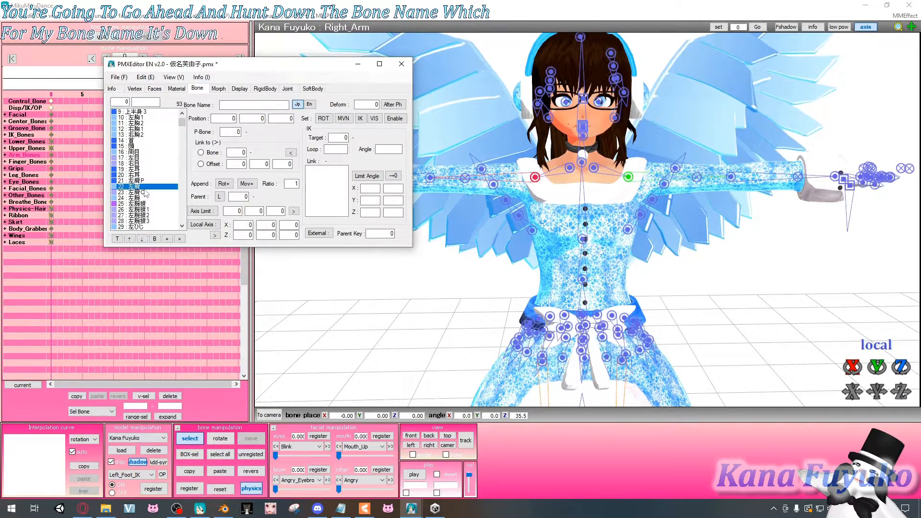
pyautogui.click(132, 198)
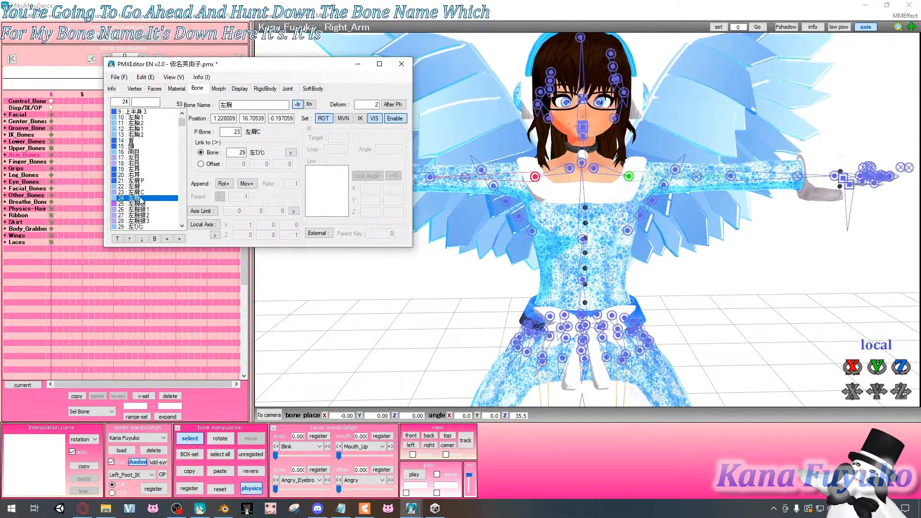
pyautogui.click(219, 89)
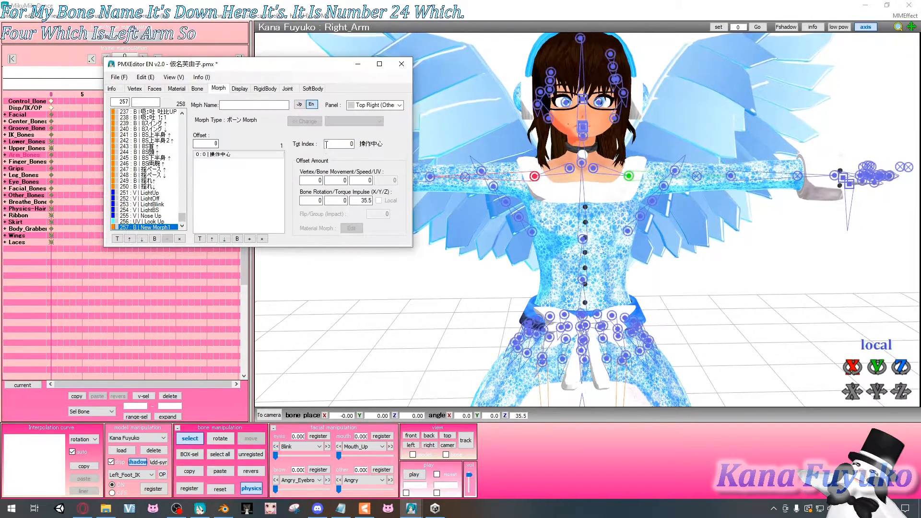
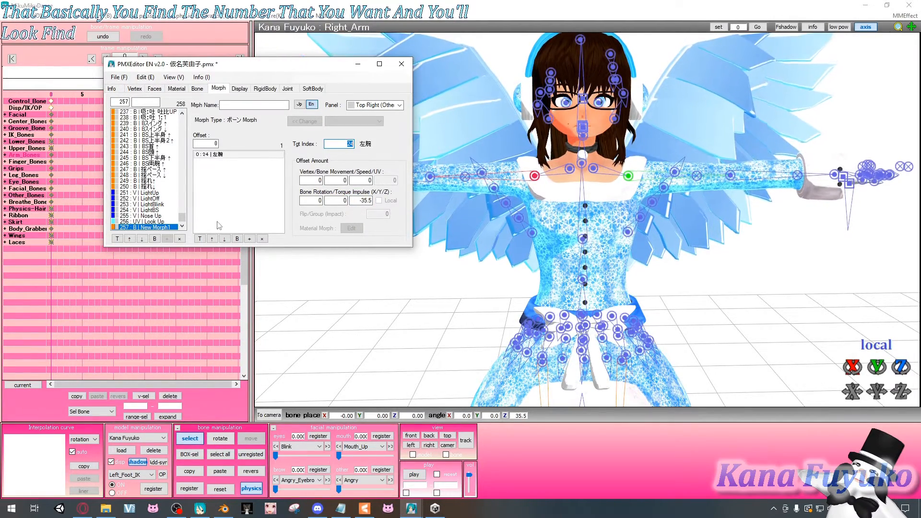
# Step: Add a second offset to New Morph1 targeting the right arm bone 右腕, index 94, with a Z rotation of 35.5
pyautogui.click(249, 238)
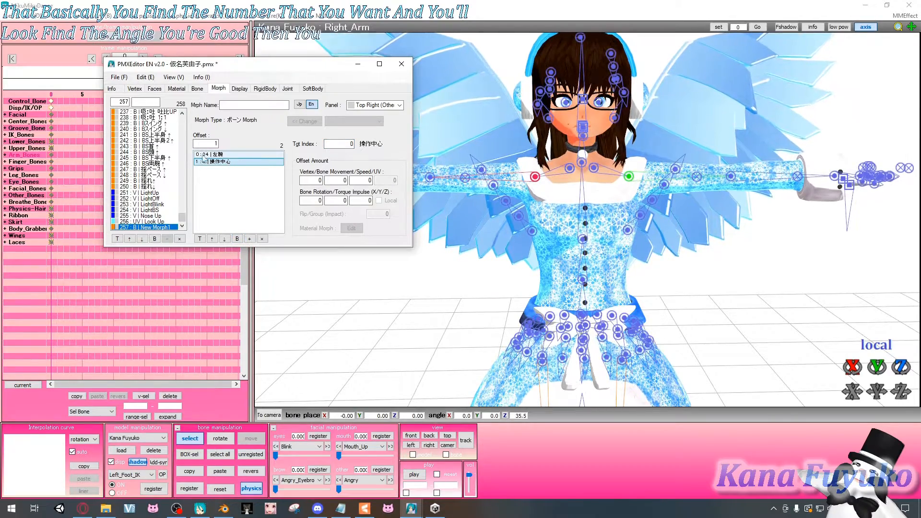
pyautogui.click(178, 89)
pyautogui.click(197, 88)
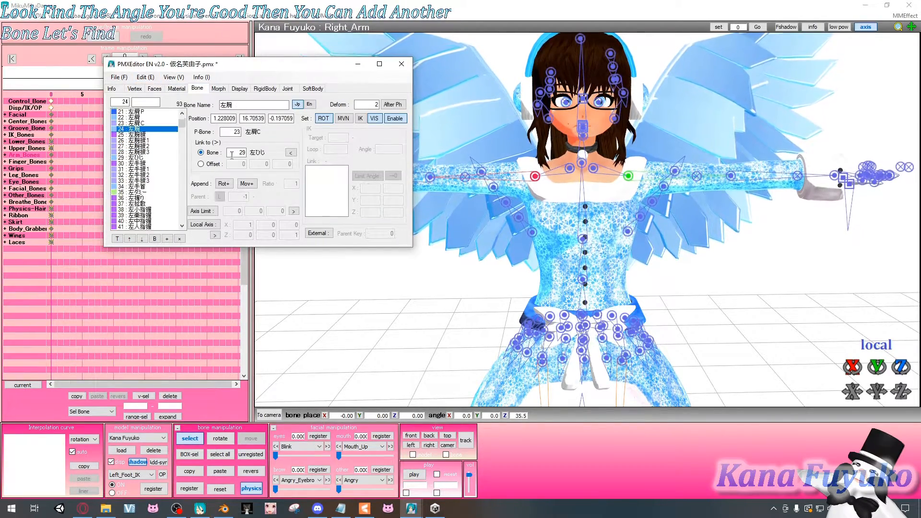
pyautogui.scroll(-8, 144, 168)
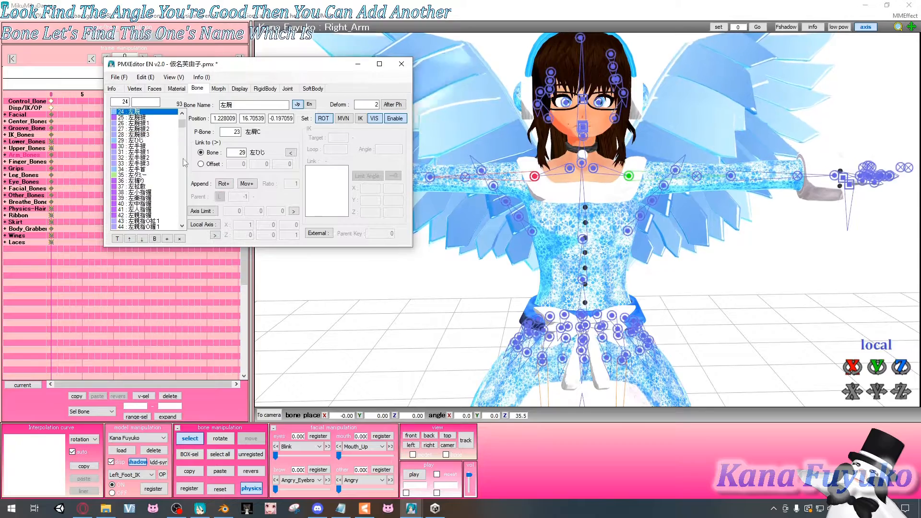
pyautogui.scroll(-10, 148, 220)
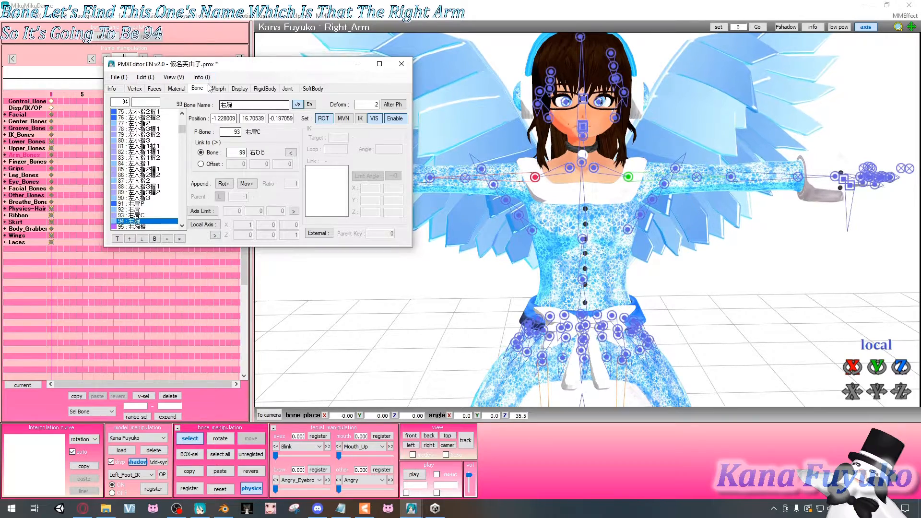
pyautogui.click(220, 89)
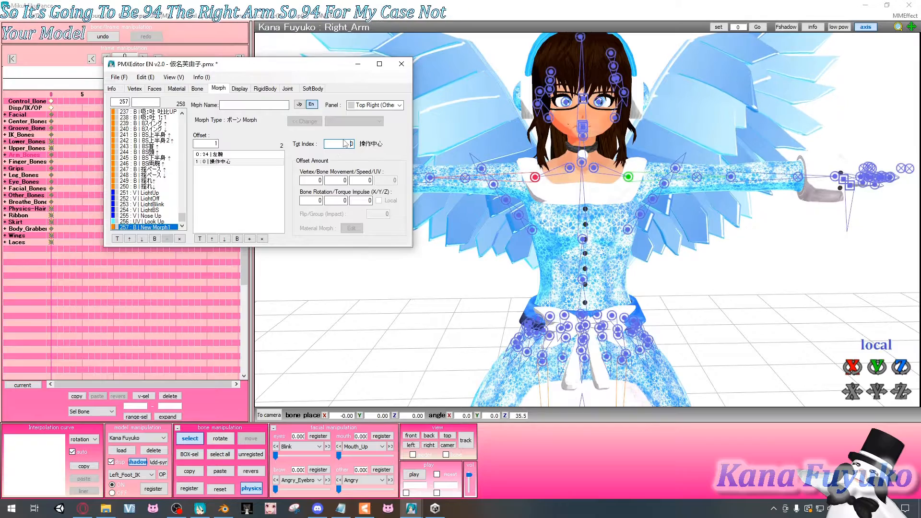
pyautogui.doubleClick(340, 143)
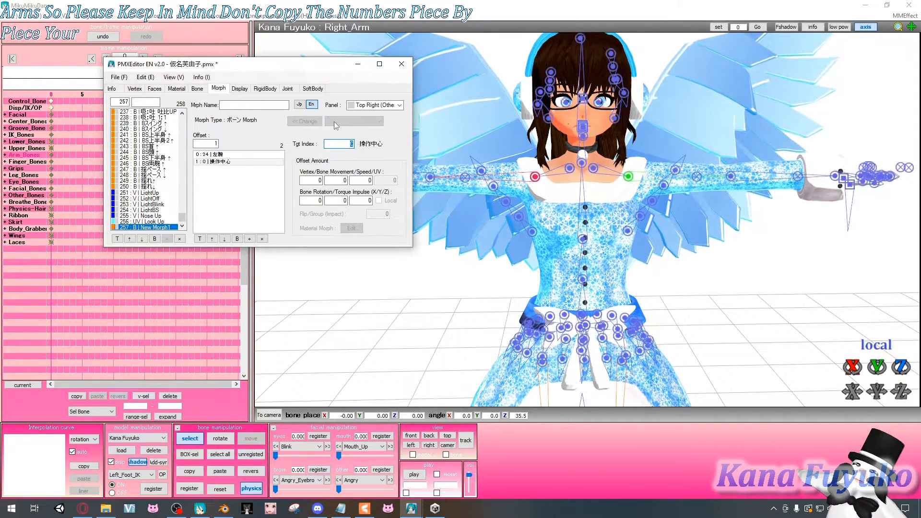
pyautogui.write('94')
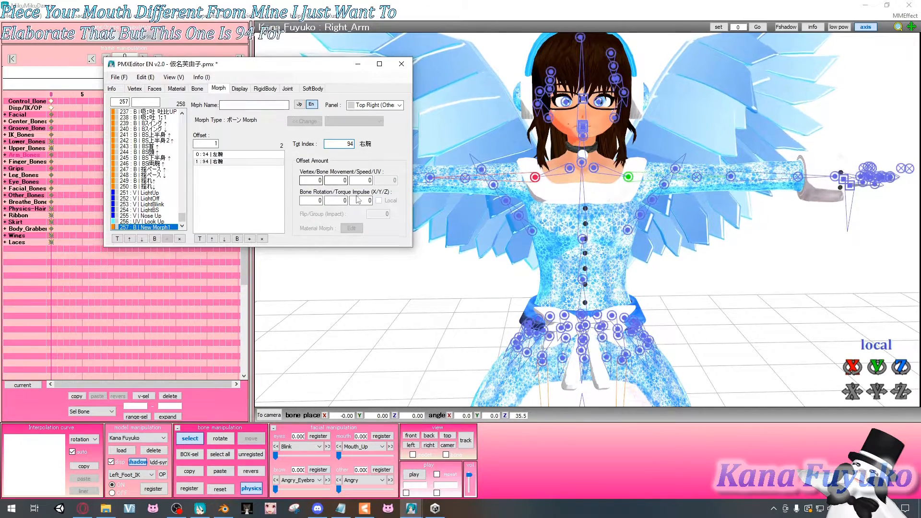
pyautogui.write('35.5')
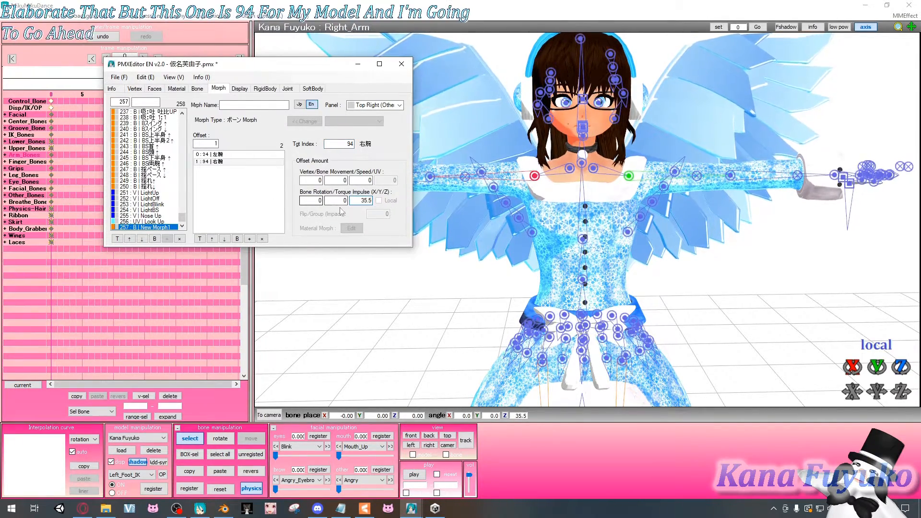
# Step: Compare the left arm offset's rotation with the left and right arm bone angles in MikuMikuDance, and return to PMX Editor
pyautogui.click(211, 154)
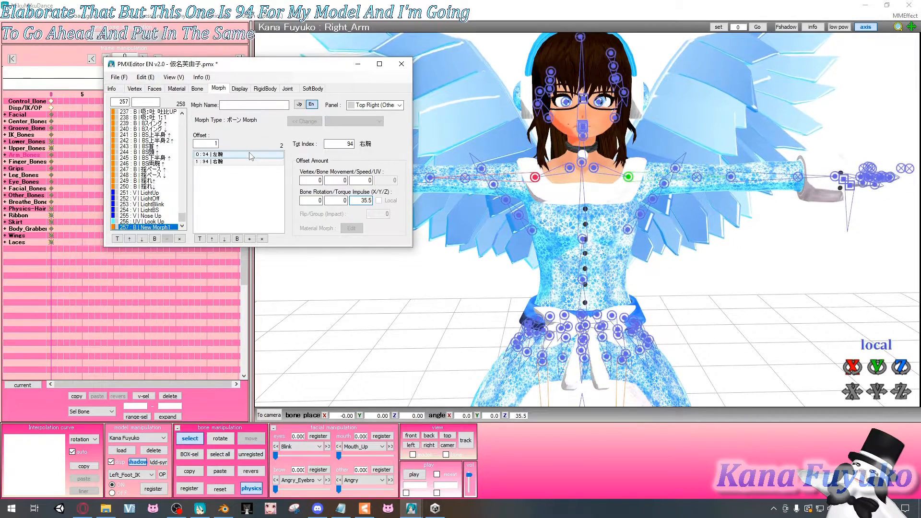
pyautogui.click(628, 176)
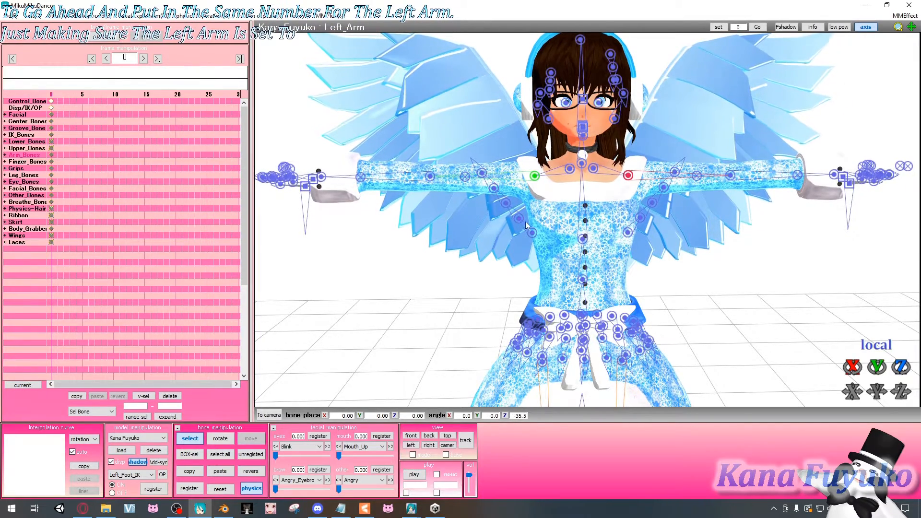
pyautogui.click(535, 177)
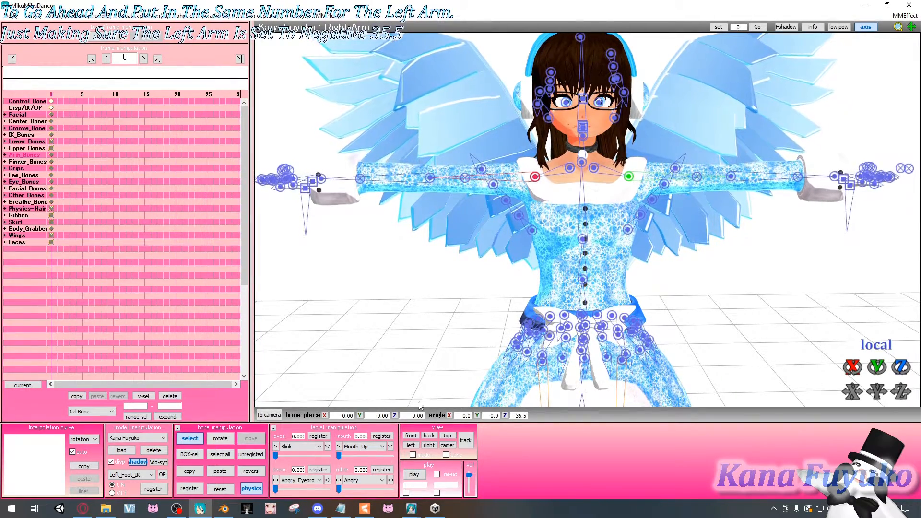
pyautogui.moveTo(411, 508)
pyautogui.click(379, 454)
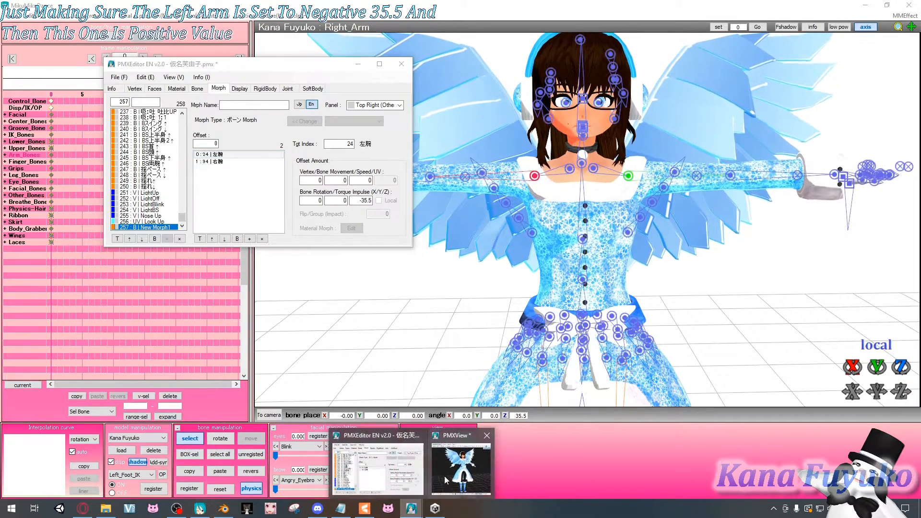
# Step: Bring up PMXView and open TransformView, turn off physics there and hide the bone markers
pyautogui.click(486, 453)
pyautogui.click(250, 154)
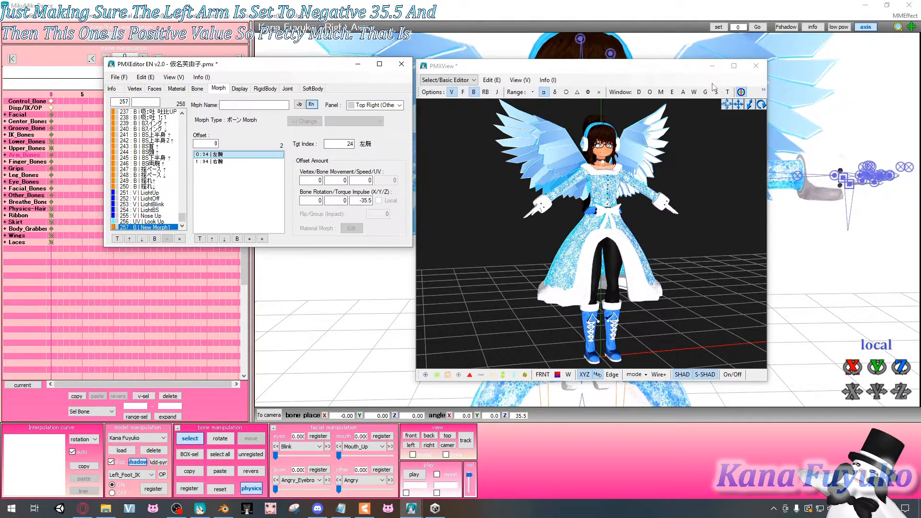
pyautogui.click(727, 92)
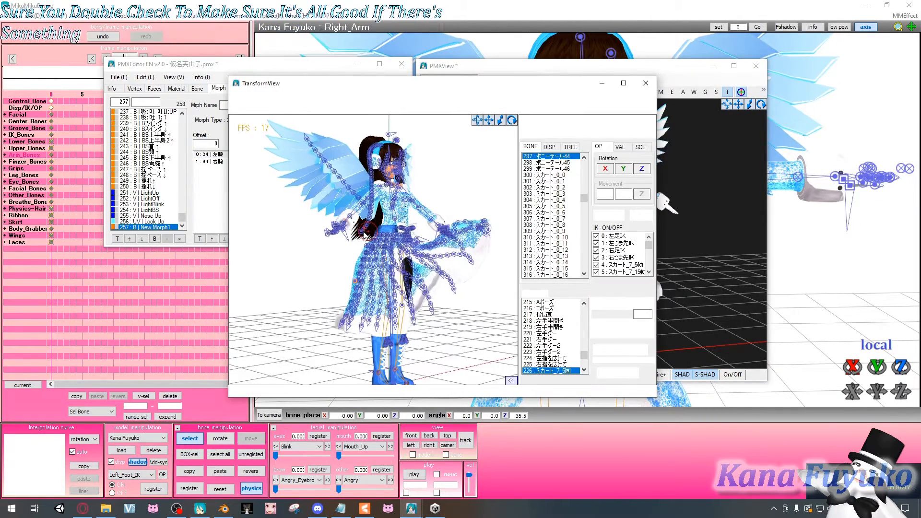
pyautogui.click(600, 327)
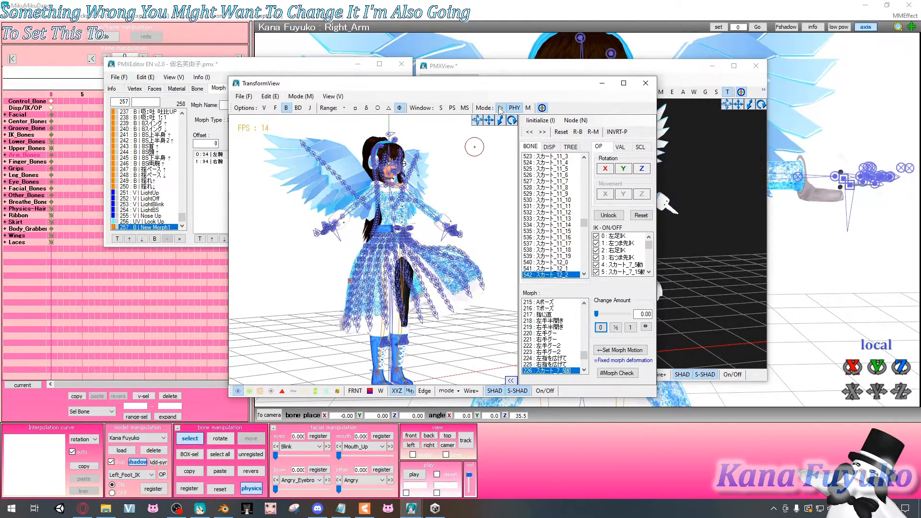
pyautogui.click(514, 108)
pyautogui.moveTo(434, 271); pyautogui.dragTo(405, 271, button='right')
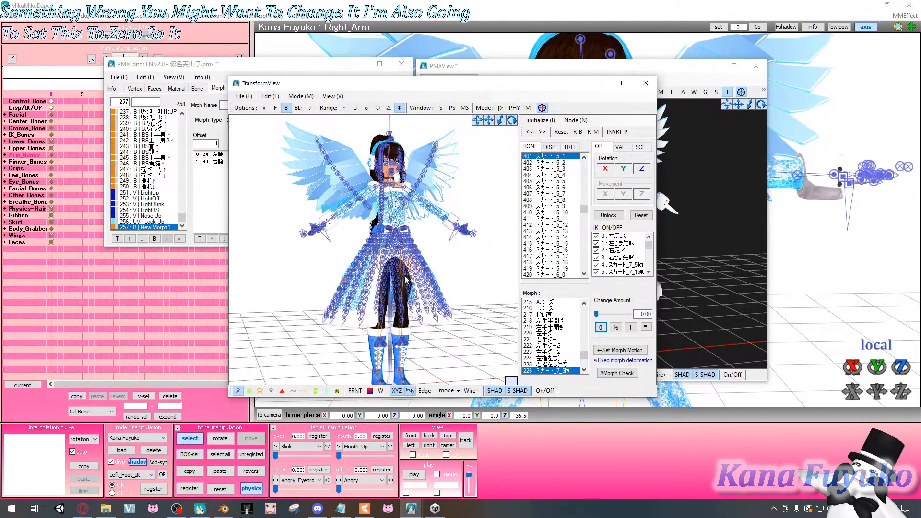
pyautogui.click(237, 391)
# Step: Preview New Morph1 in TransformView with its change amount set to 1.00
pyautogui.scroll(-10, 578, 358)
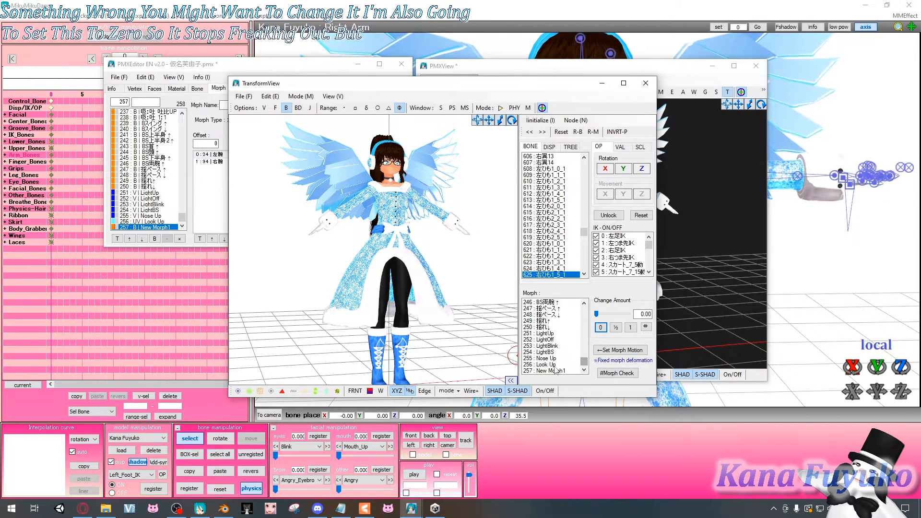
pyautogui.click(555, 371)
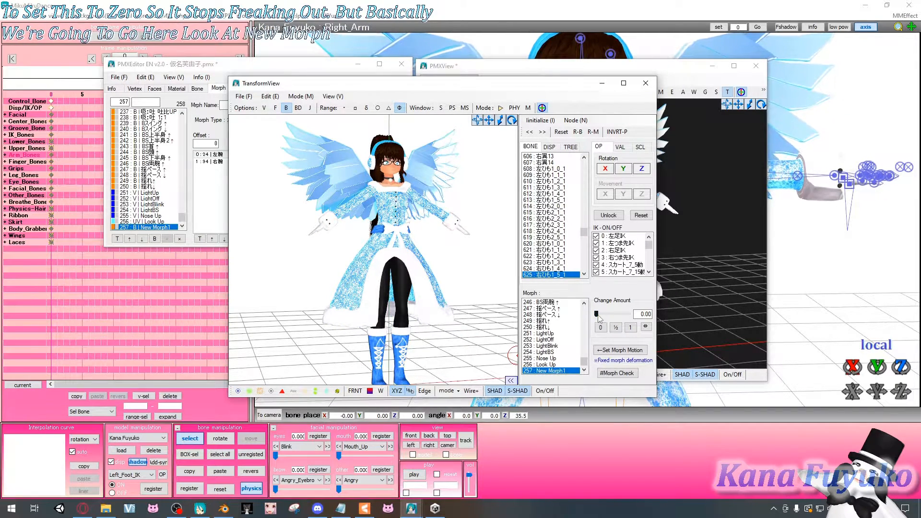
pyautogui.moveTo(596, 315); pyautogui.dragTo(677, 314)
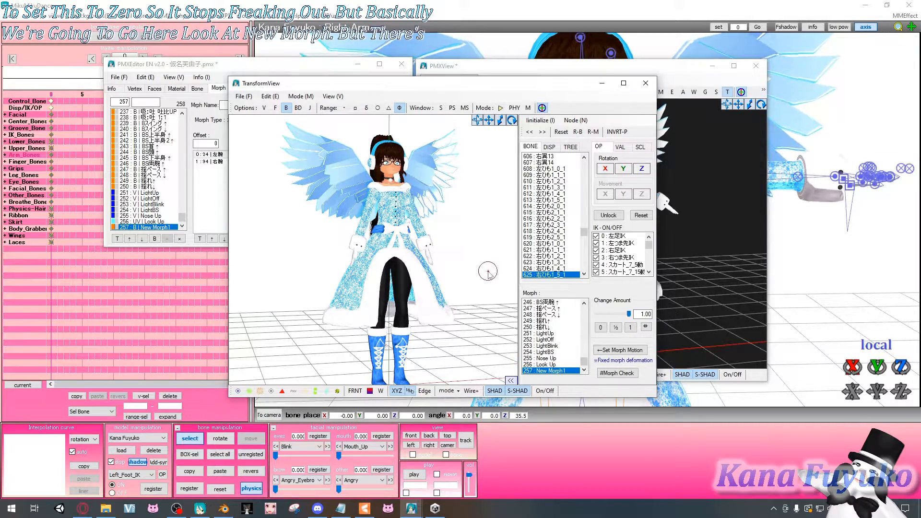
pyautogui.scroll(3, 431, 240)
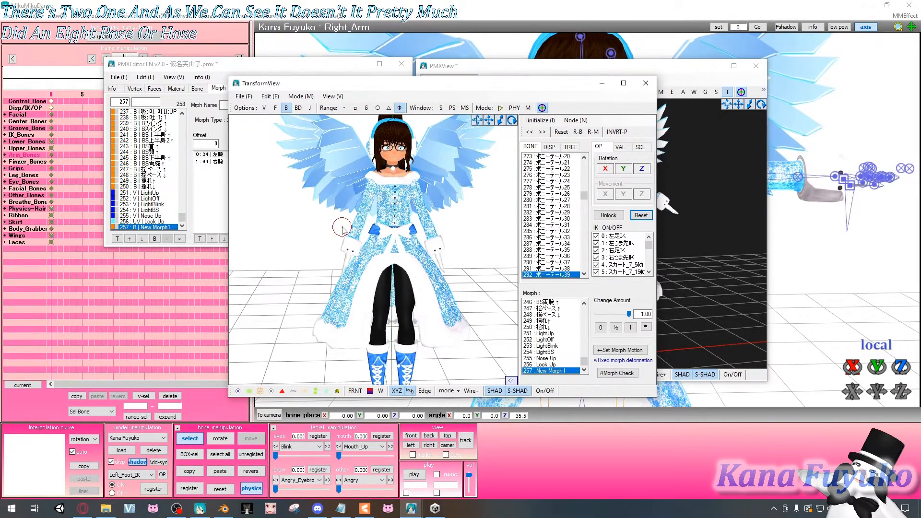
# Step: Swap the signs of New Morph1's Z rotations, setting the left arm offset to 35.5 and making the right arm offset negative
pyautogui.click(226, 155)
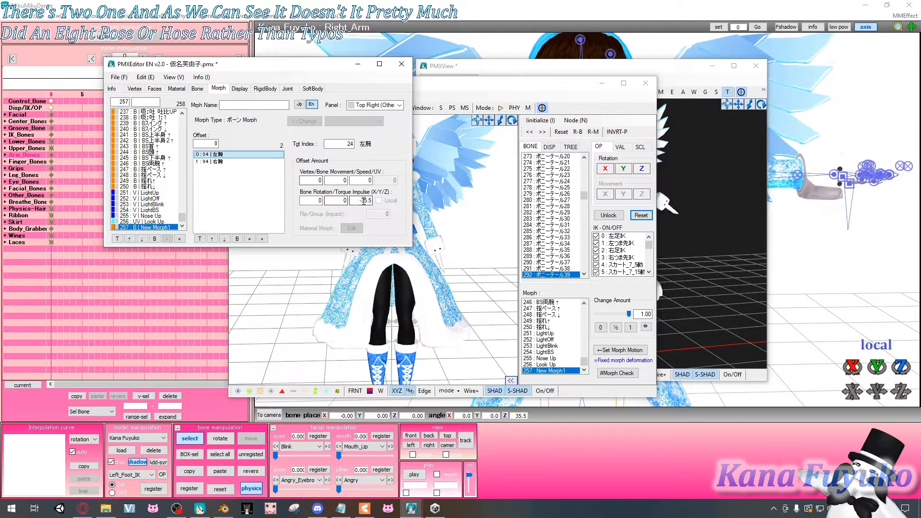
pyautogui.click(259, 162)
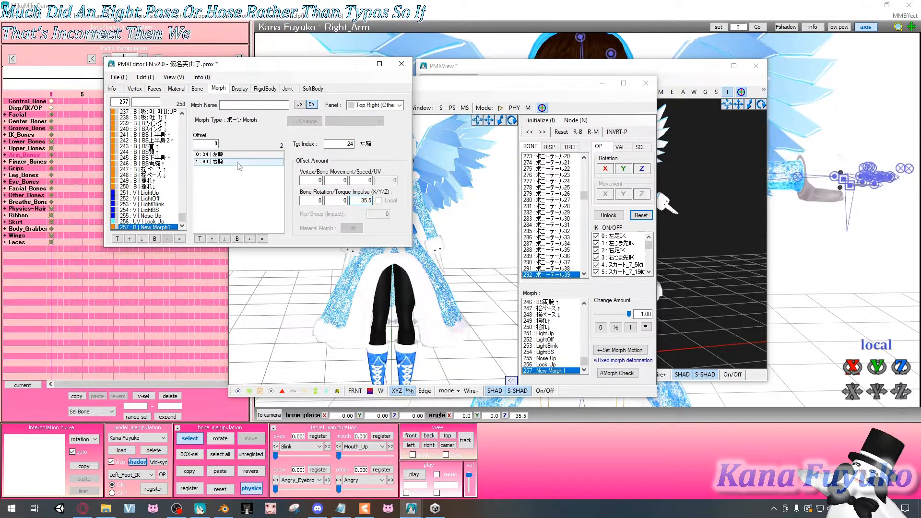
pyautogui.click(357, 200)
# Step: Check the corrected arm pose in TransformView and return New Morph1's change amount to 0.00
pyautogui.click(444, 283)
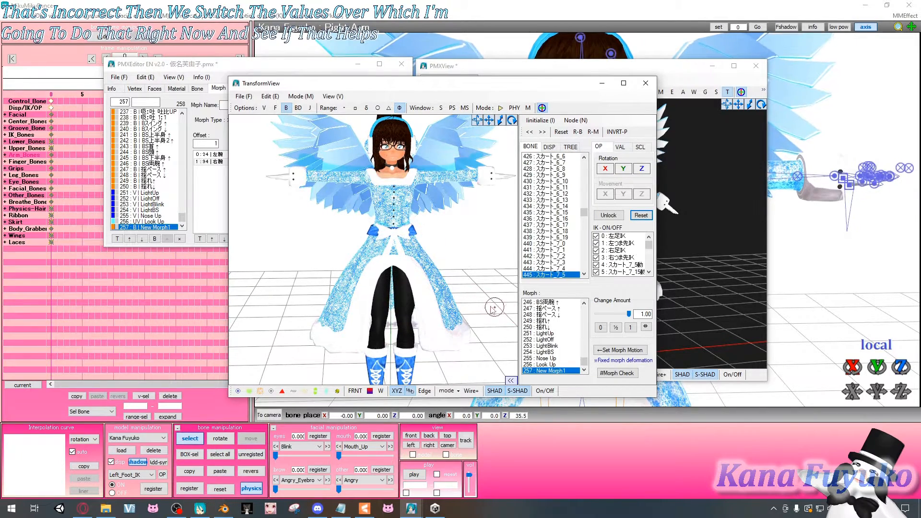
pyautogui.moveTo(628, 315); pyautogui.dragTo(596, 314)
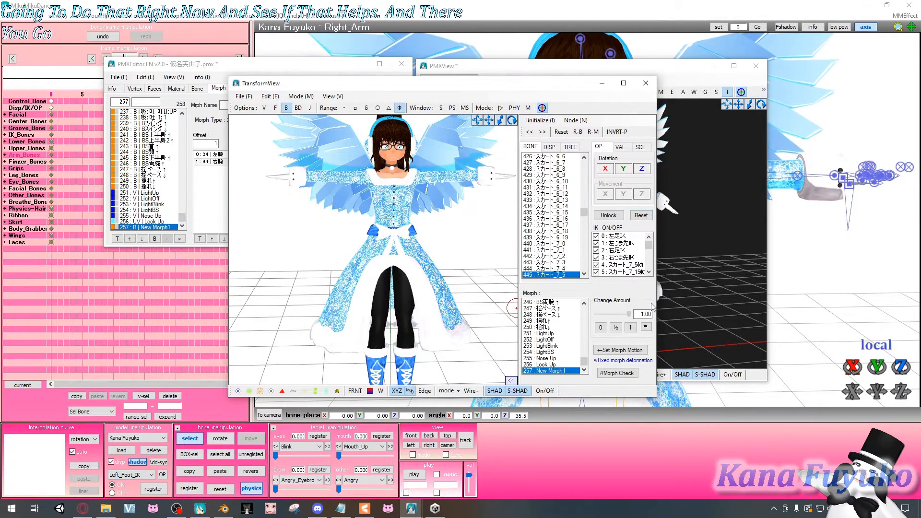
pyautogui.click(460, 307)
pyautogui.moveTo(419, 212)
pyautogui.mouseDown(button='right')
pyautogui.moveTo(386, 246)
pyautogui.moveTo(416, 217)
pyautogui.mouseUp(button='right')
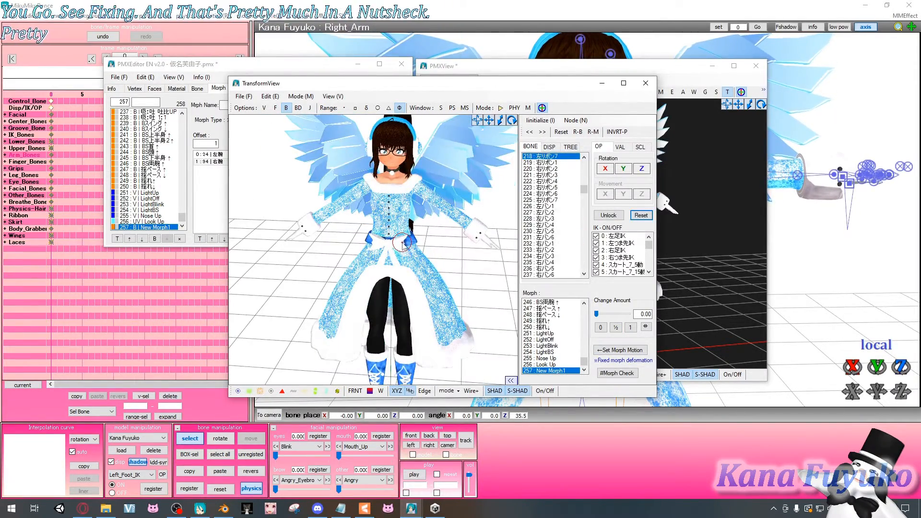
# Step: Try out an impulse morph by creating one with a single offset below New Morph1, and delete it
pyautogui.click(199, 190)
pyautogui.rightClick(161, 230)
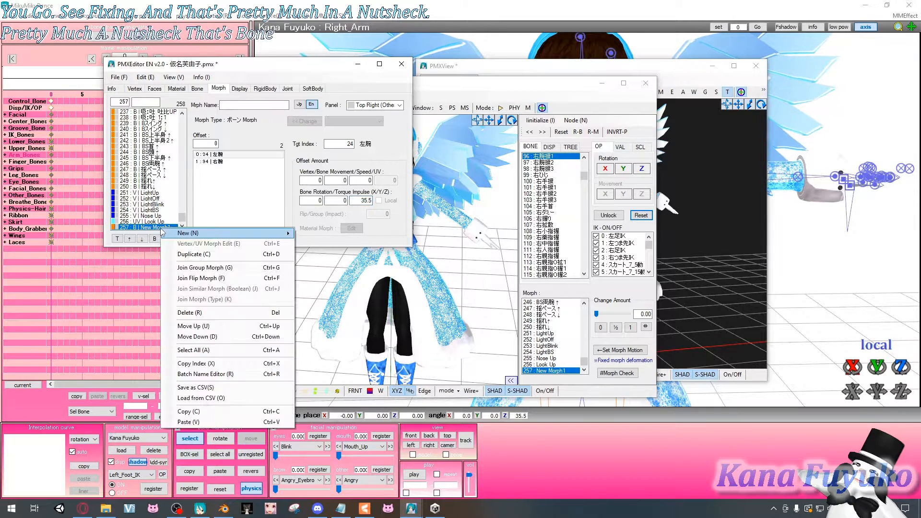
pyautogui.moveTo(209, 234)
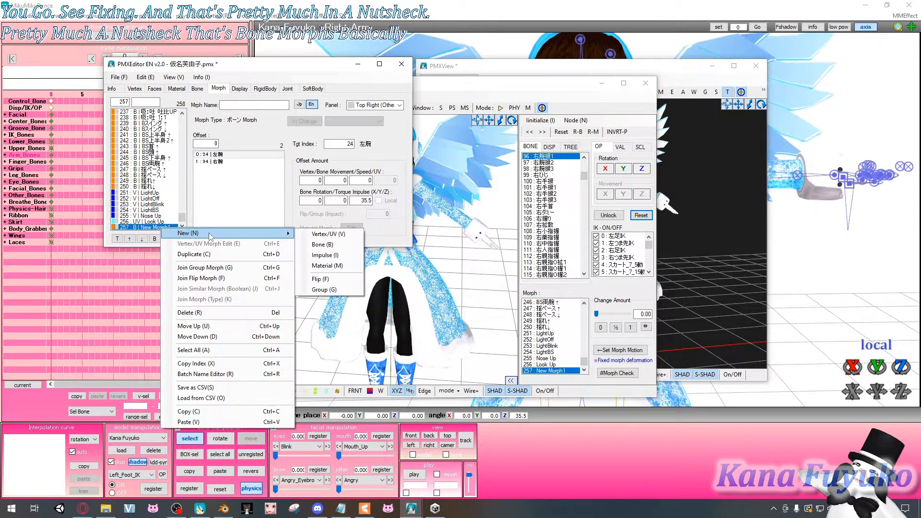
pyautogui.click(319, 256)
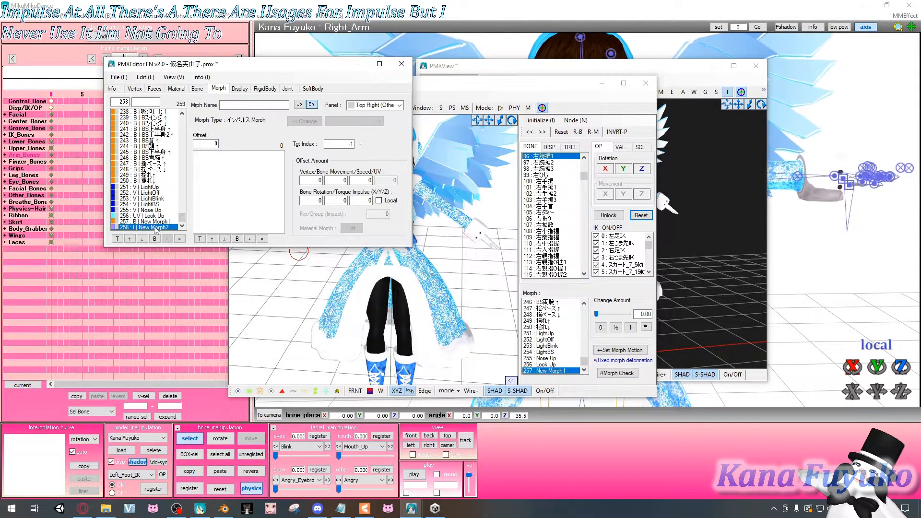
pyautogui.click(249, 238)
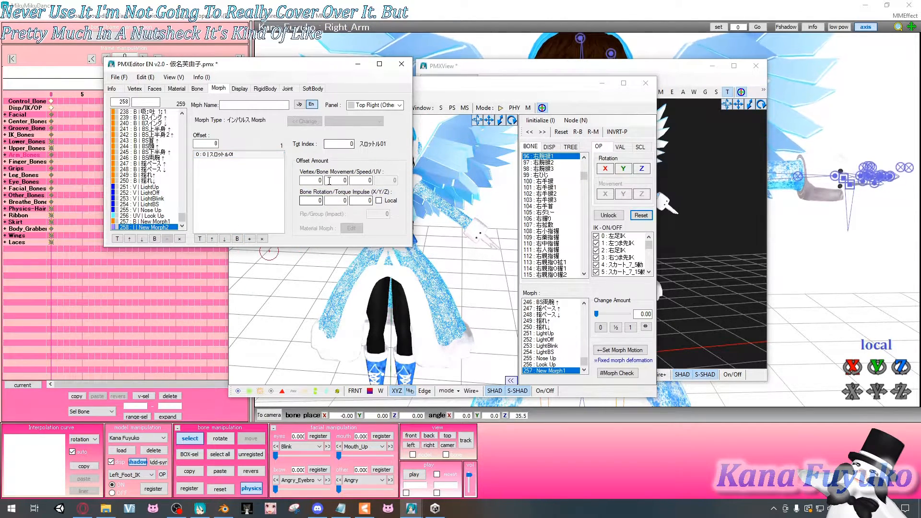
pyautogui.click(233, 155)
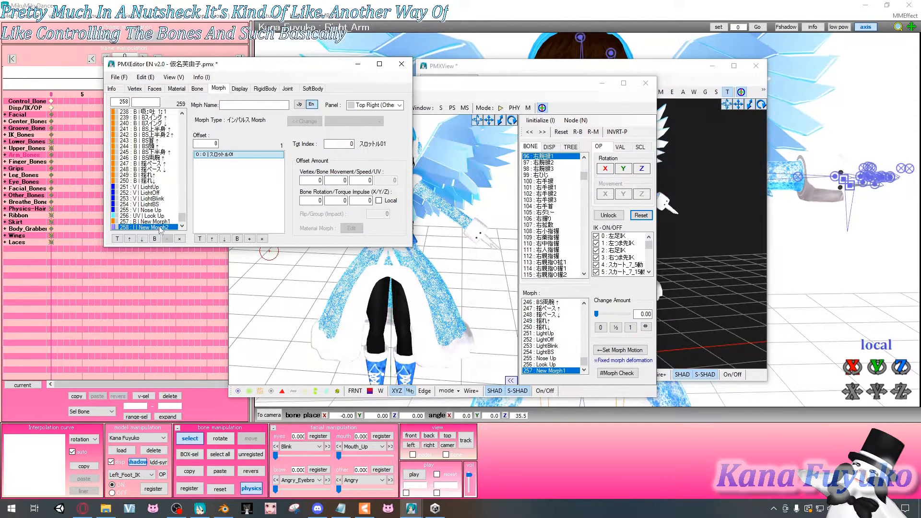
pyautogui.click(312, 181)
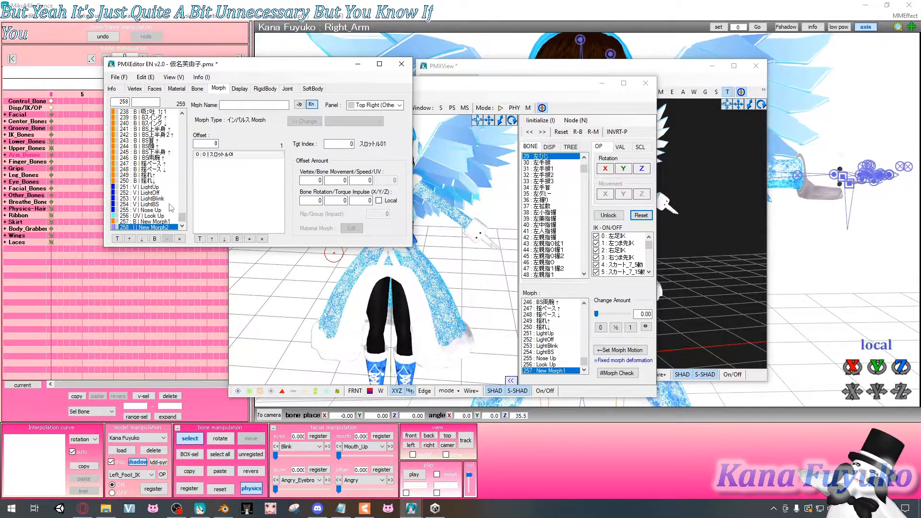
pyautogui.press('Delete')
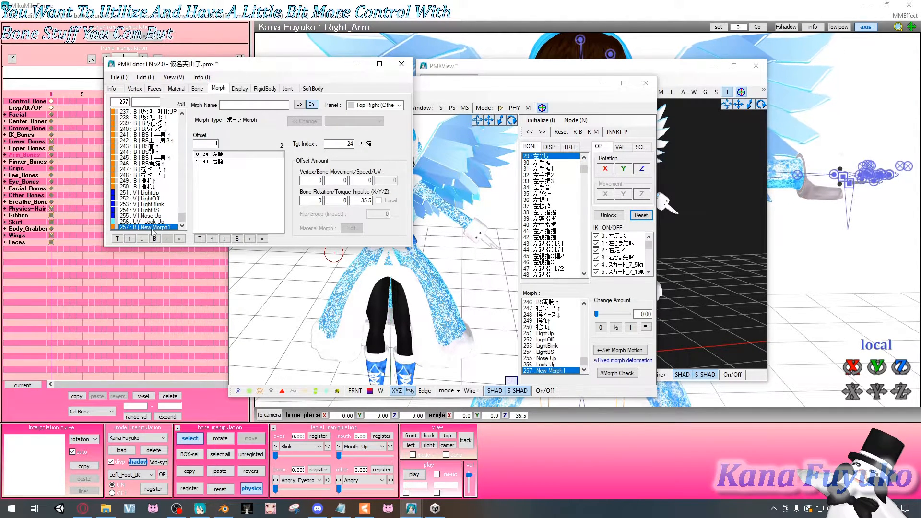
# Step: Create a new material morph below New Morph1 in the morph list
pyautogui.rightClick(153, 230)
pyautogui.moveTo(194, 234)
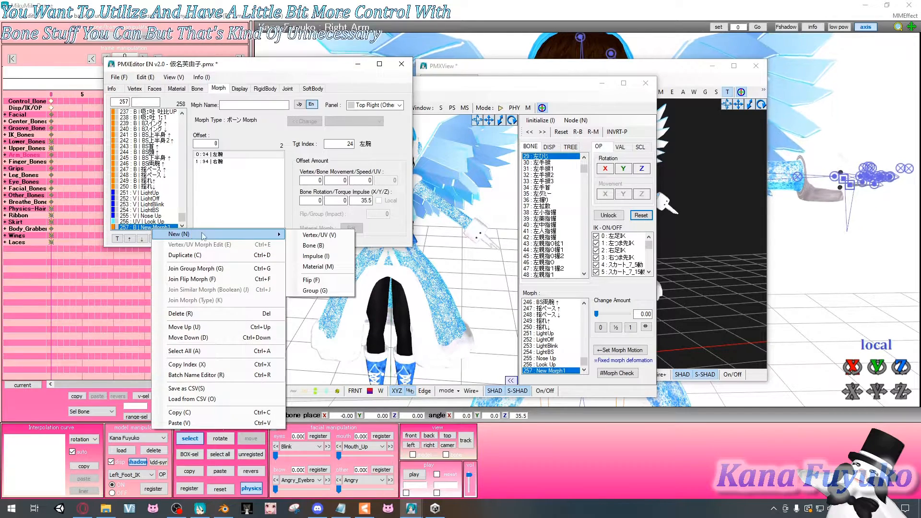
pyautogui.click(314, 266)
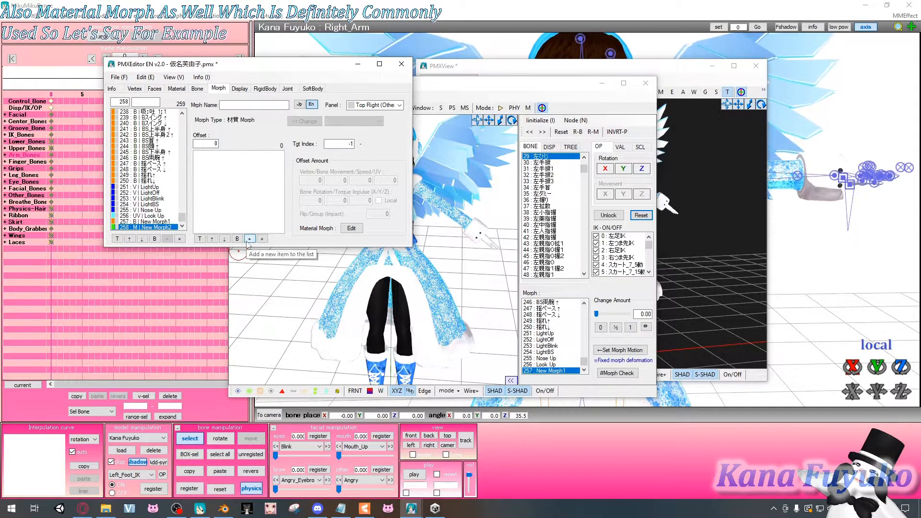
pyautogui.click(331, 278)
pyautogui.click(374, 184)
pyautogui.moveTo(374, 184)
pyautogui.mouseDown(button='right')
pyautogui.moveTo(376, 161)
pyautogui.moveTo(378, 173)
pyautogui.mouseUp(button='right')
pyautogui.moveTo(378, 176); pyautogui.dragTo(376, 240, button='middle')
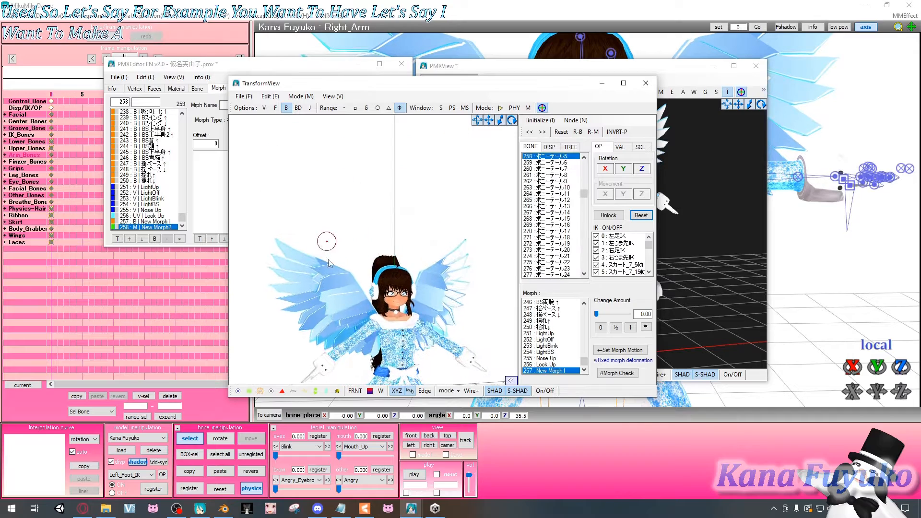
# Step: Find the wings in the model's material list and select that material to identify its index
pyautogui.moveTo(324, 244); pyautogui.dragTo(335, 259, button='right')
pyautogui.moveTo(335, 263); pyautogui.dragTo(331, 245, button='middle')
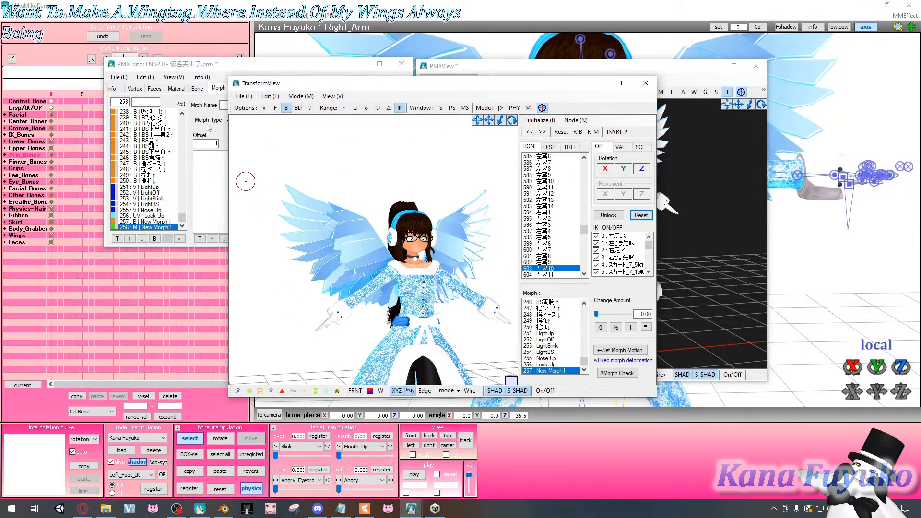
pyautogui.click(205, 166)
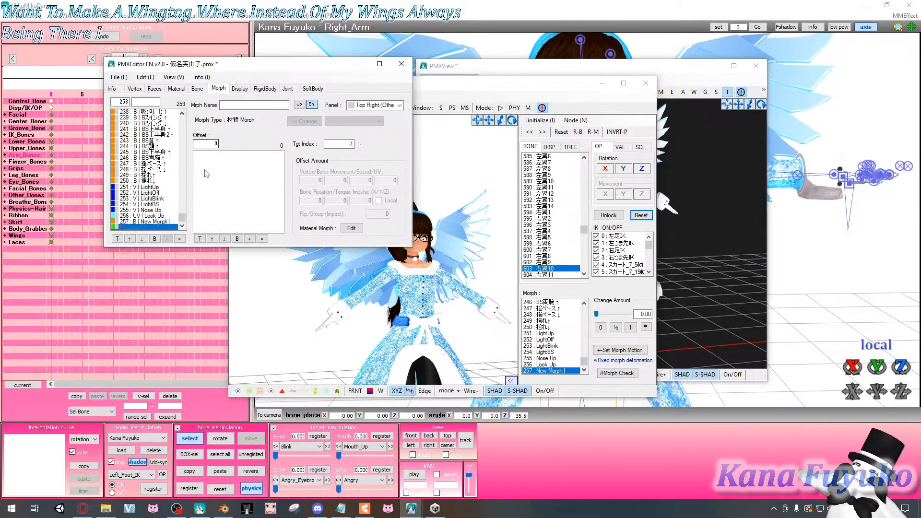
pyautogui.click(177, 89)
pyautogui.scroll(-10, 164, 219)
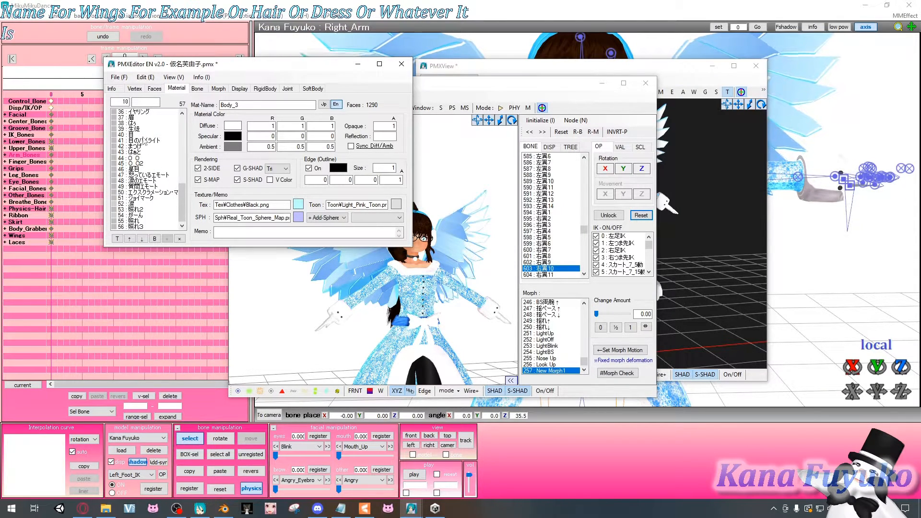
pyautogui.moveTo(185, 206); pyautogui.dragTo(189, 185)
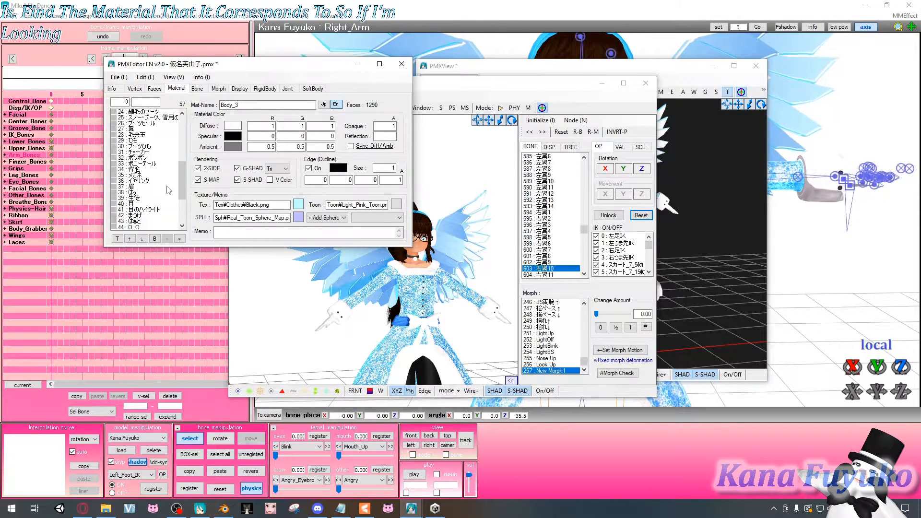
pyautogui.click(133, 129)
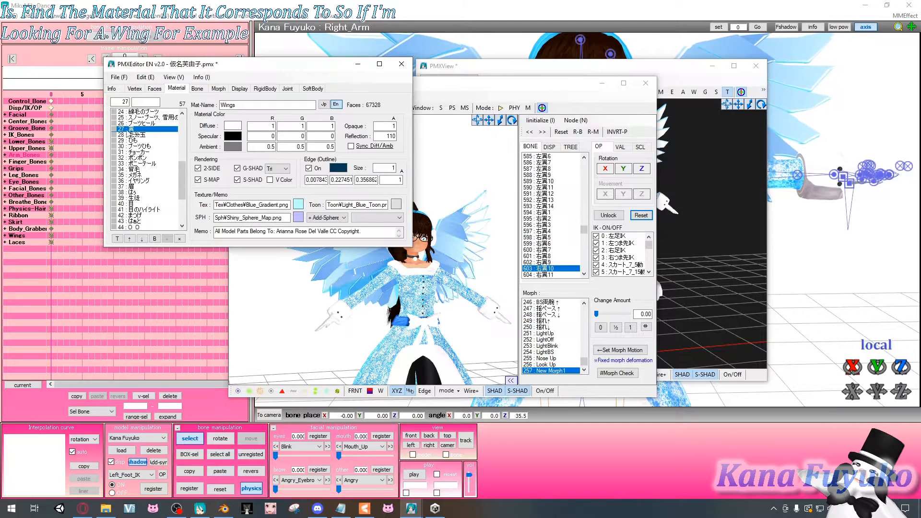
# Step: Add an offset to the material morph New Morph2 and set its target index to 27, the wings material
pyautogui.click(218, 89)
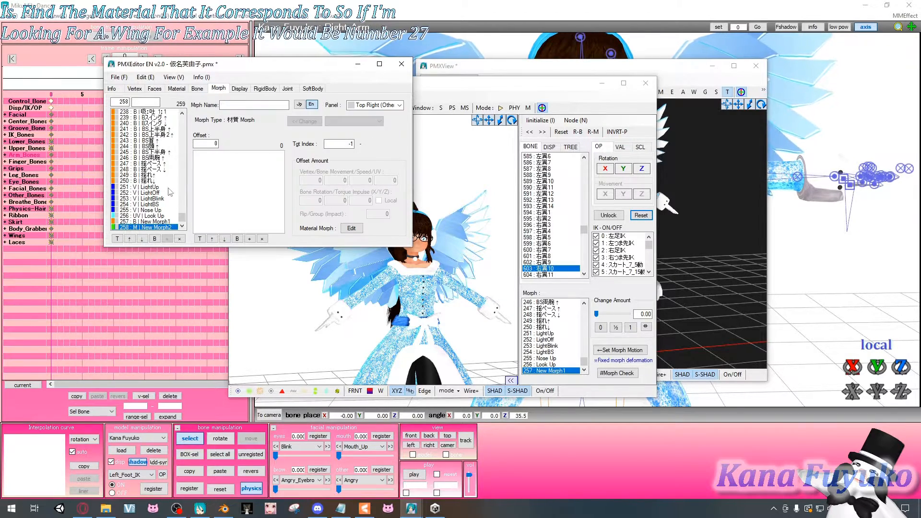
pyautogui.click(249, 238)
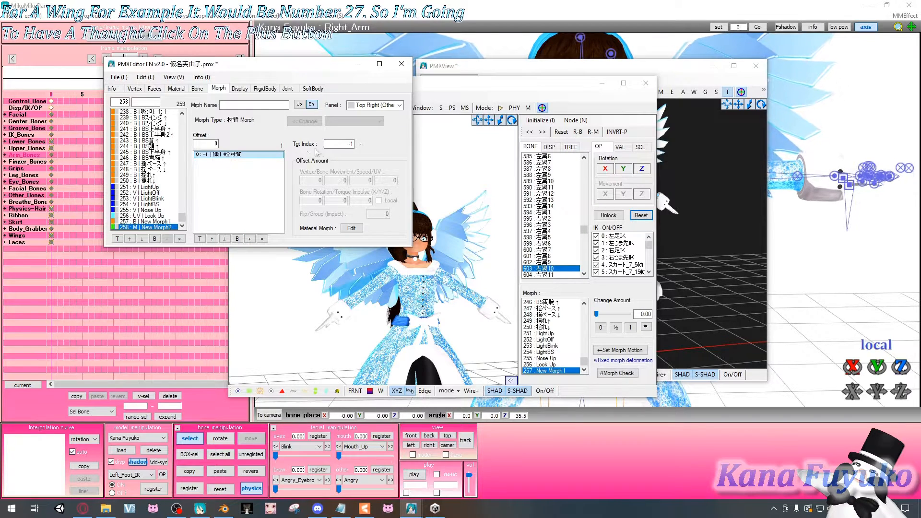
pyautogui.moveTo(338, 144); pyautogui.dragTo(412, 151)
pyautogui.write('27')
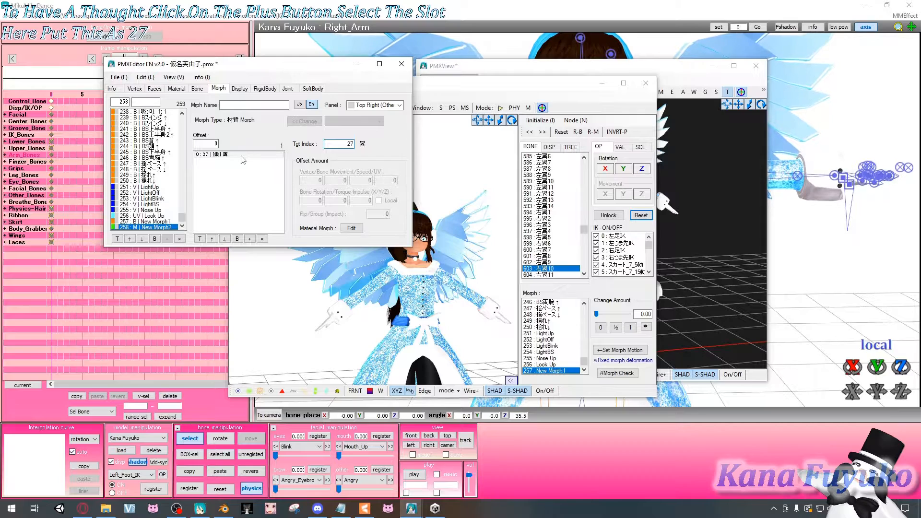
# Step: Edit the wing offset's material settings, trying all values at 0, resetting them, and setting Opaque to 0 with Multiply calculation
pyautogui.click(232, 155)
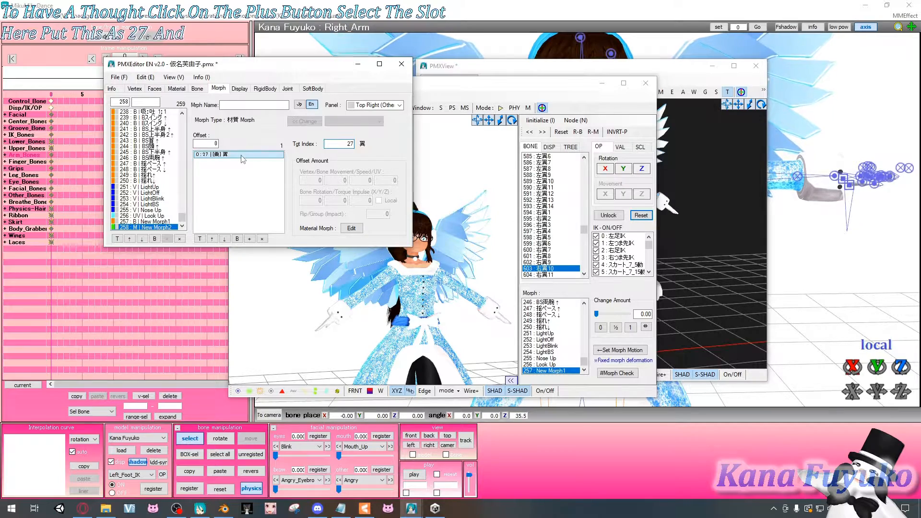
pyautogui.click(351, 228)
pyautogui.moveTo(261, 50); pyautogui.dragTo(395, 75)
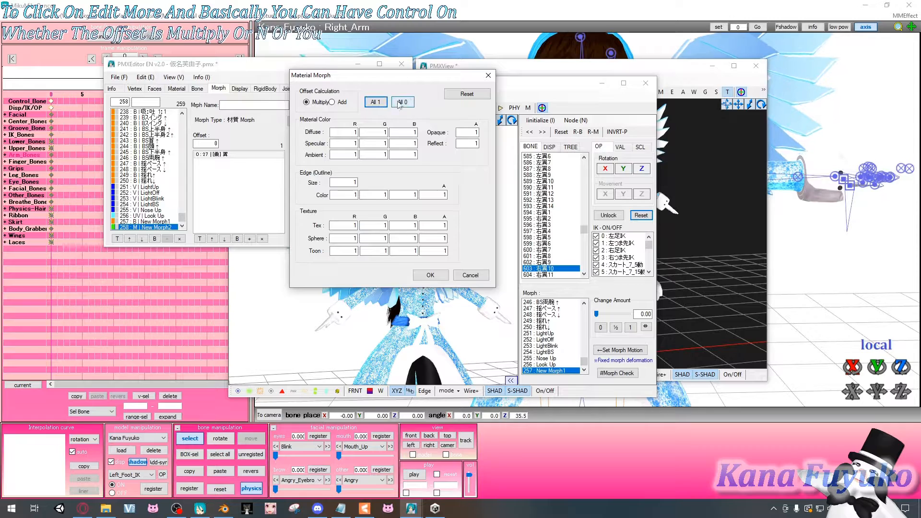
pyautogui.click(401, 103)
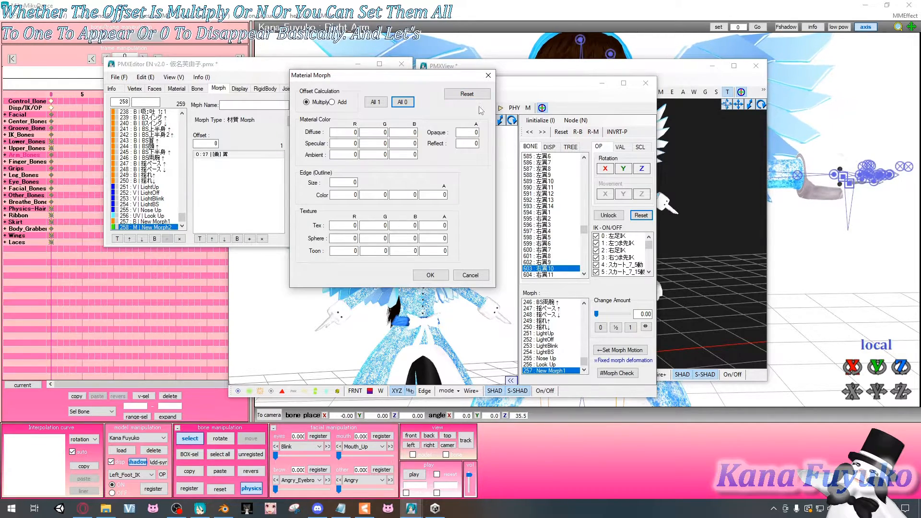
pyautogui.click(465, 94)
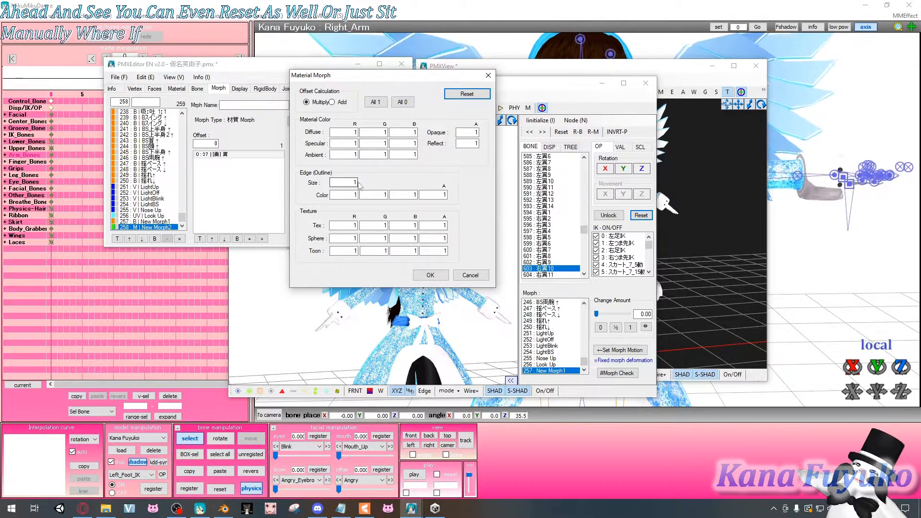
pyautogui.click(463, 134)
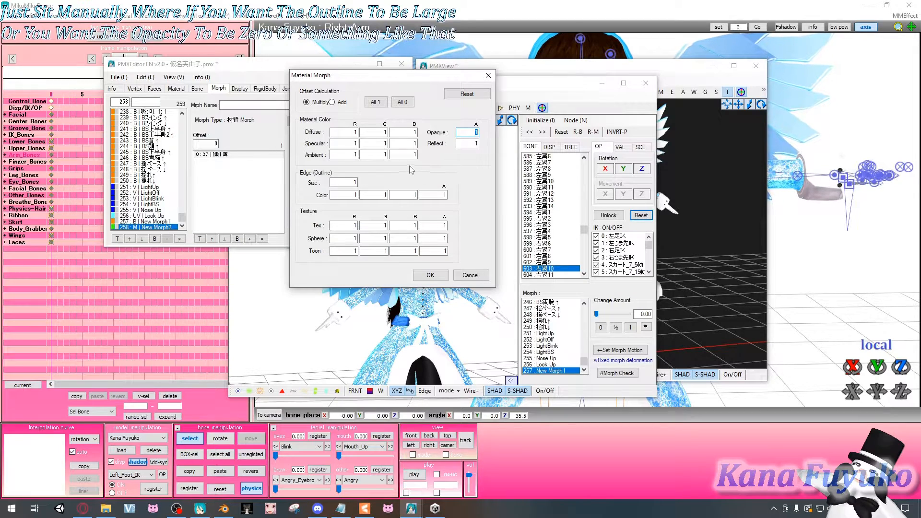
pyautogui.write('0')
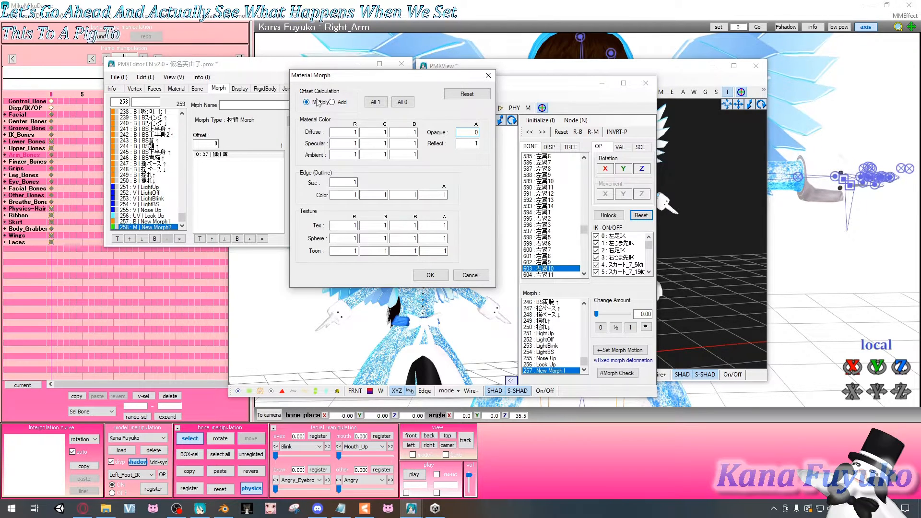
pyautogui.click(429, 275)
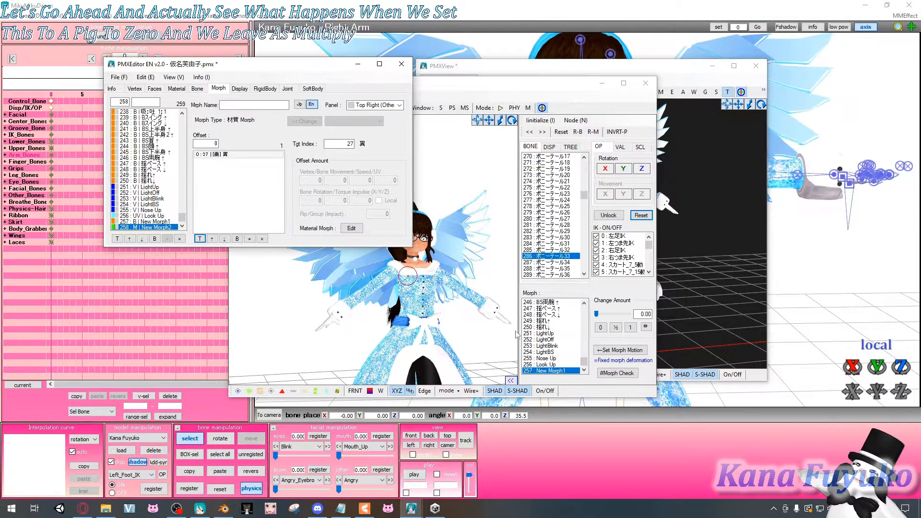
# Step: Preview New Morph2 in TransformView by raising its change amount to 1.00
pyautogui.click(492, 319)
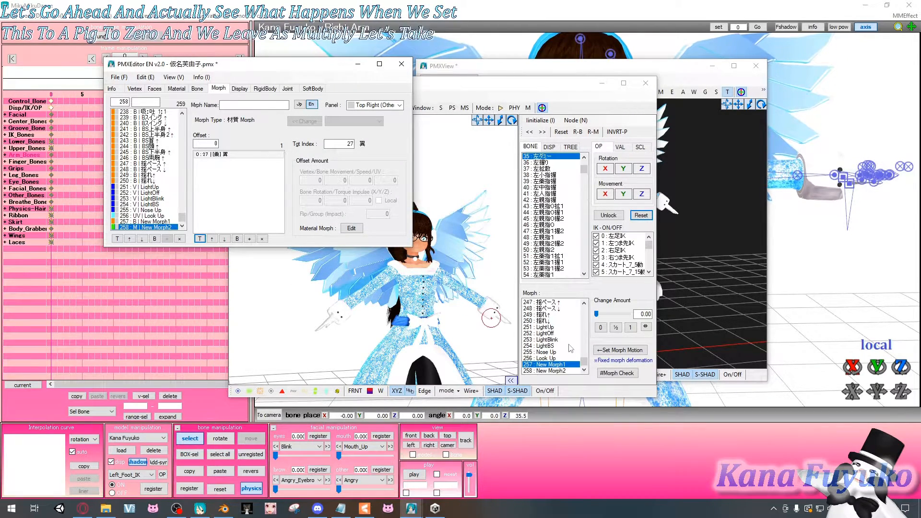
pyautogui.click(554, 372)
pyautogui.click(403, 287)
pyautogui.moveTo(403, 286); pyautogui.dragTo(475, 389, button='right')
pyautogui.moveTo(597, 314); pyautogui.dragTo(675, 309)
# Step: Examine the model around its wings and upper body with New Morph2 fully applied
pyautogui.click(412, 307)
pyautogui.moveTo(412, 307); pyautogui.dragTo(346, 328, button='right')
pyautogui.click(388, 327)
pyautogui.scroll(5, 347, 329)
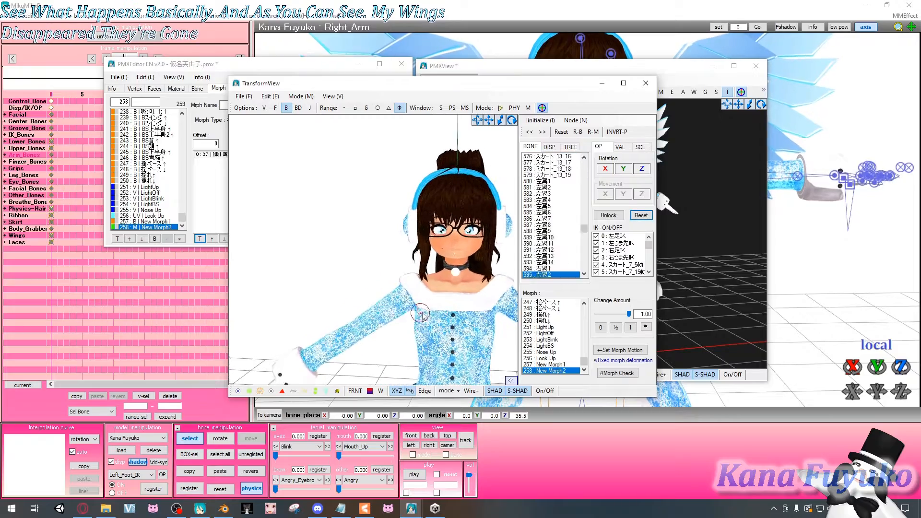
pyautogui.click(436, 288)
pyautogui.scroll(-5, 436, 288)
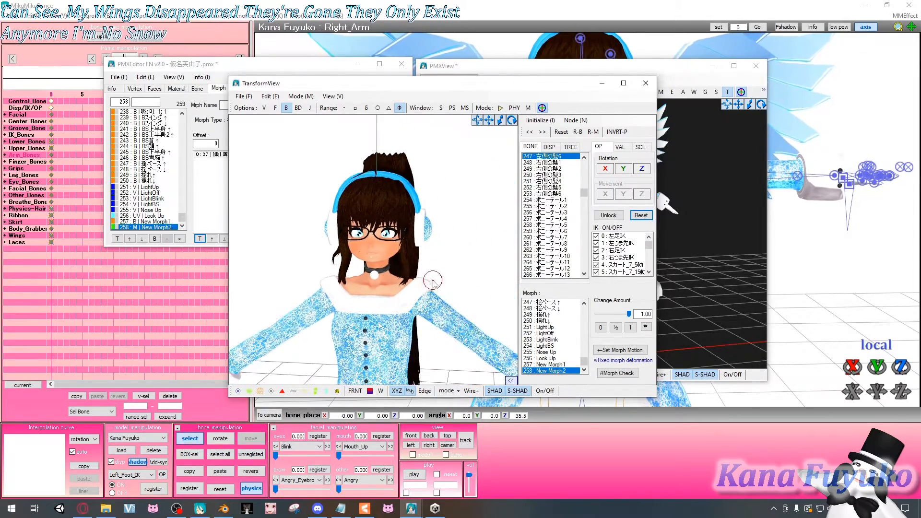
pyautogui.click(410, 305)
pyautogui.moveTo(410, 305); pyautogui.dragTo(239, 238, button='right')
# Step: Try the Add calculation for New Morph2's wing offset and check its effect on the model in TransformView
pyautogui.click(214, 155)
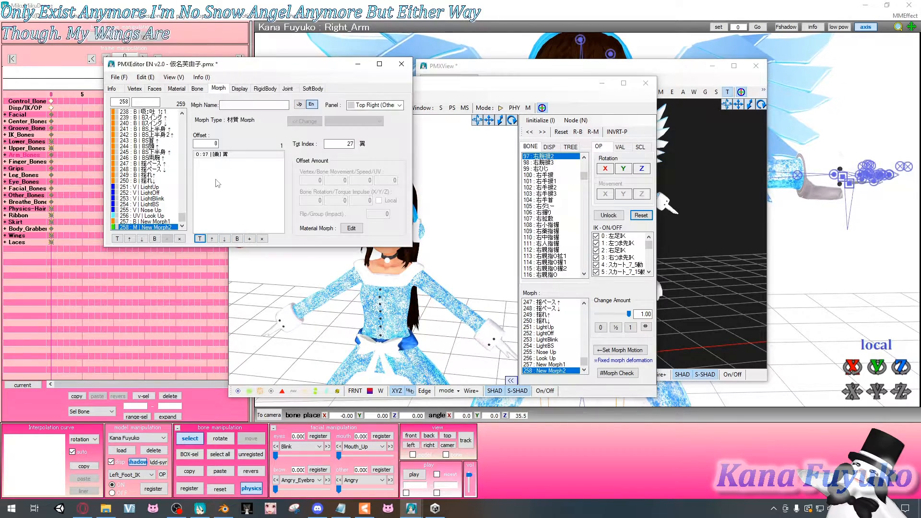
pyautogui.click(351, 227)
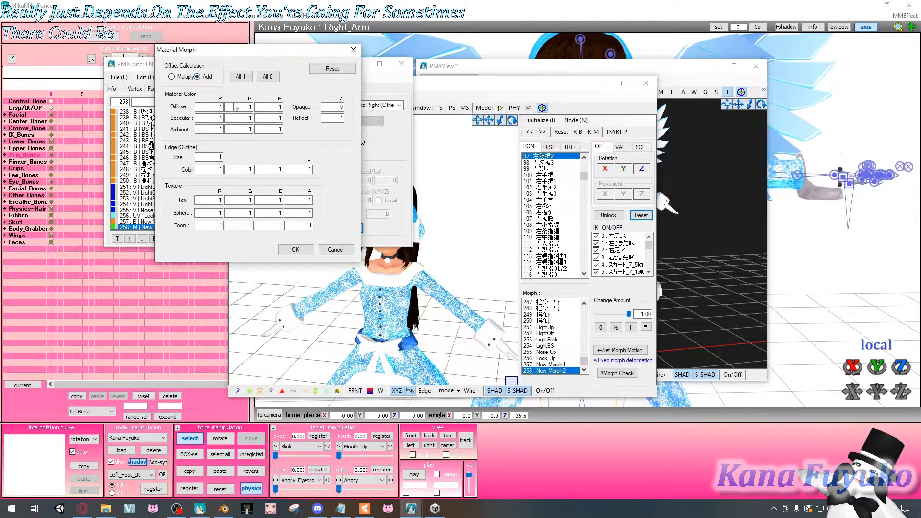
pyautogui.click(295, 250)
pyautogui.click(342, 322)
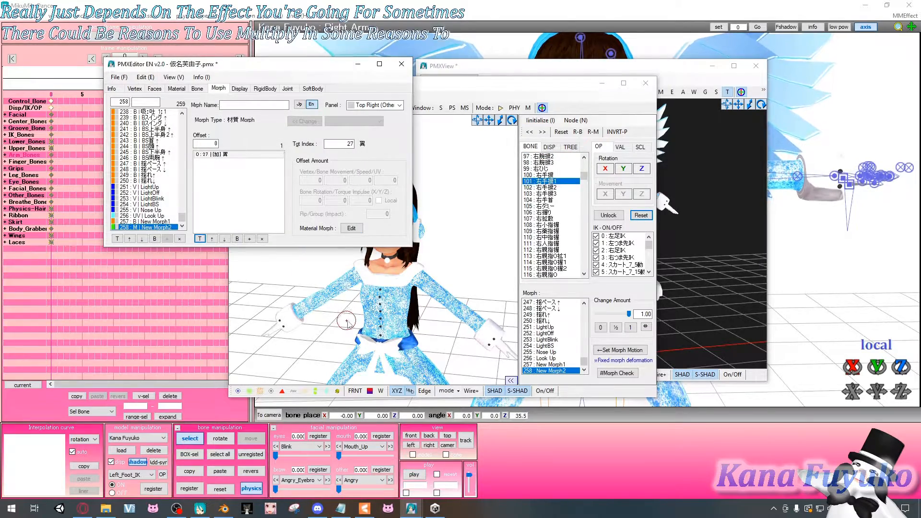
pyautogui.click(345, 322)
pyautogui.click(371, 304)
pyautogui.moveTo(370, 303); pyautogui.dragTo(316, 232, button='right')
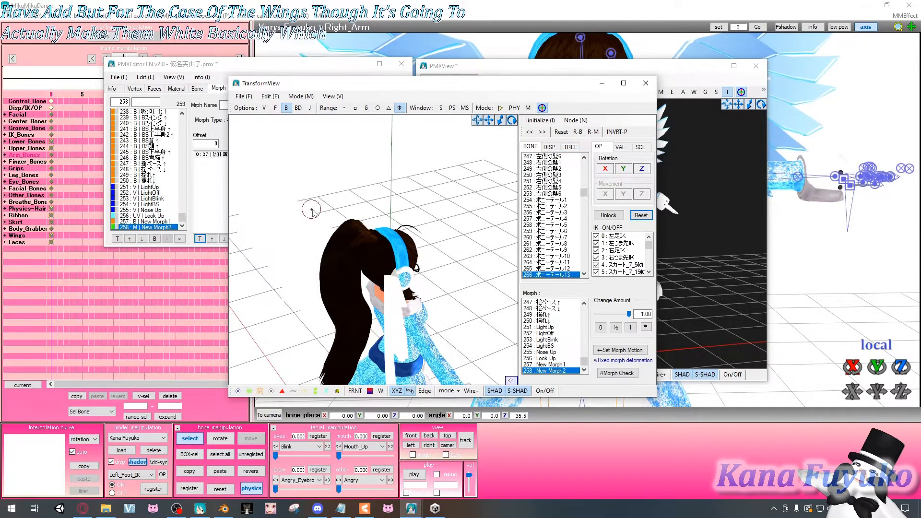
# Step: Set New Morph2's wing offset back to the Multiply calculation and check the whole model in TransformView
pyautogui.click(215, 174)
pyautogui.doubleClick(211, 154)
pyautogui.click(181, 77)
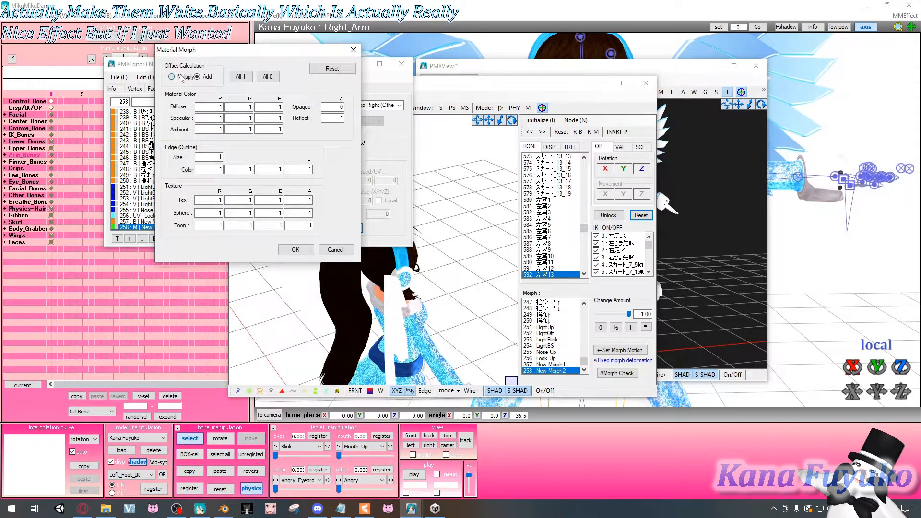
pyautogui.click(295, 250)
pyautogui.click(378, 298)
pyautogui.moveTo(369, 279)
pyautogui.mouseDown(button='right')
pyautogui.moveTo(278, 269)
pyautogui.moveTo(344, 272)
pyautogui.moveTo(338, 283)
pyautogui.moveTo(341, 250)
pyautogui.moveTo(354, 275)
pyautogui.moveTo(367, 278)
pyautogui.mouseUp(button='right')
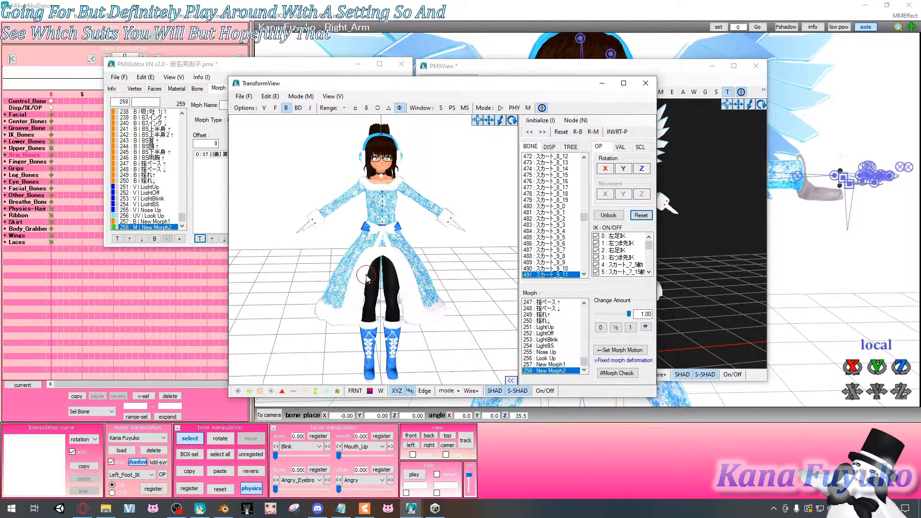
# Step: Create a new flip morph and a new group morph below New Morph2 in the morph list
pyautogui.click(212, 188)
pyautogui.rightClick(154, 226)
pyautogui.moveTo(186, 232)
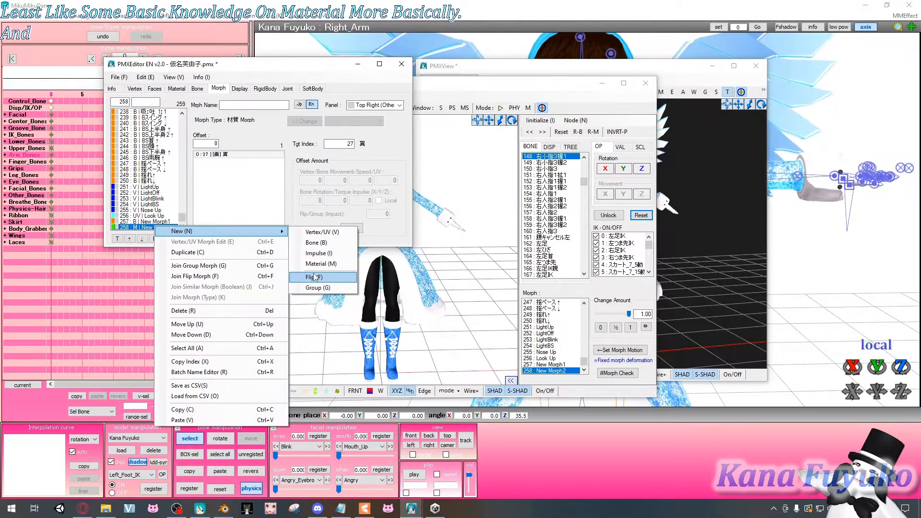
pyautogui.click(312, 278)
pyautogui.rightClick(166, 227)
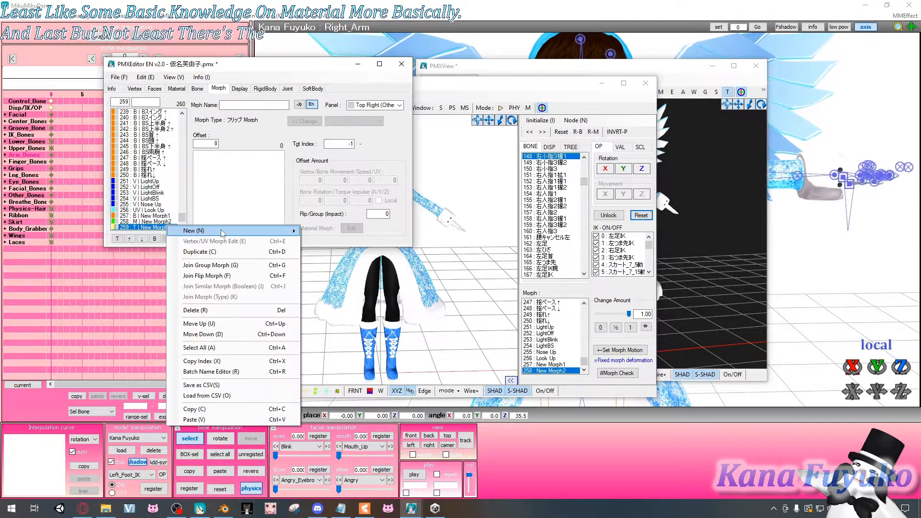
pyautogui.moveTo(221, 233)
pyautogui.click(331, 287)
# Step: Try adding an offset to the flip morph New Morph3, and delete that morph from the list
pyautogui.click(168, 217)
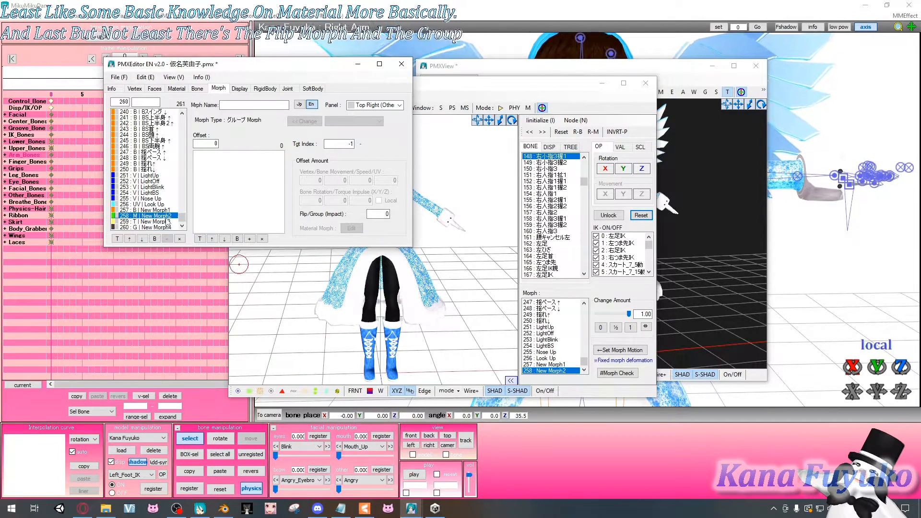
pyautogui.click(172, 223)
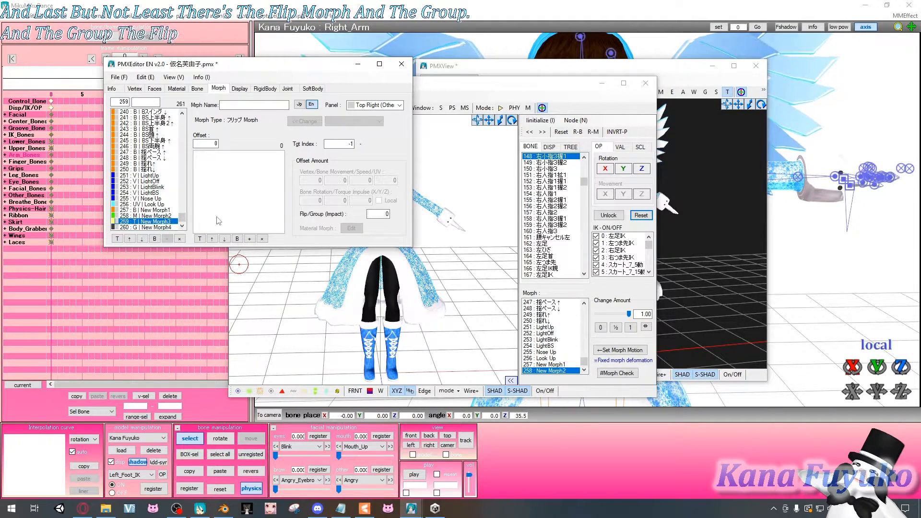
pyautogui.click(249, 239)
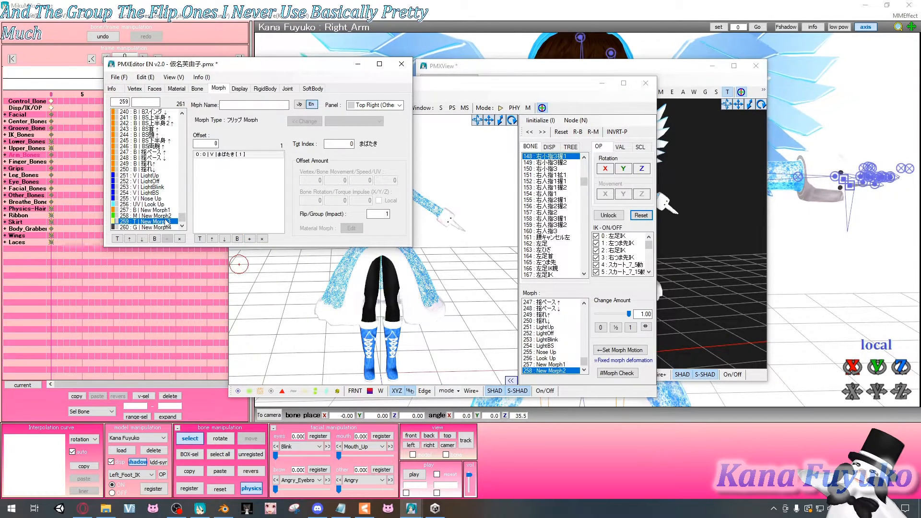
pyautogui.press('Delete')
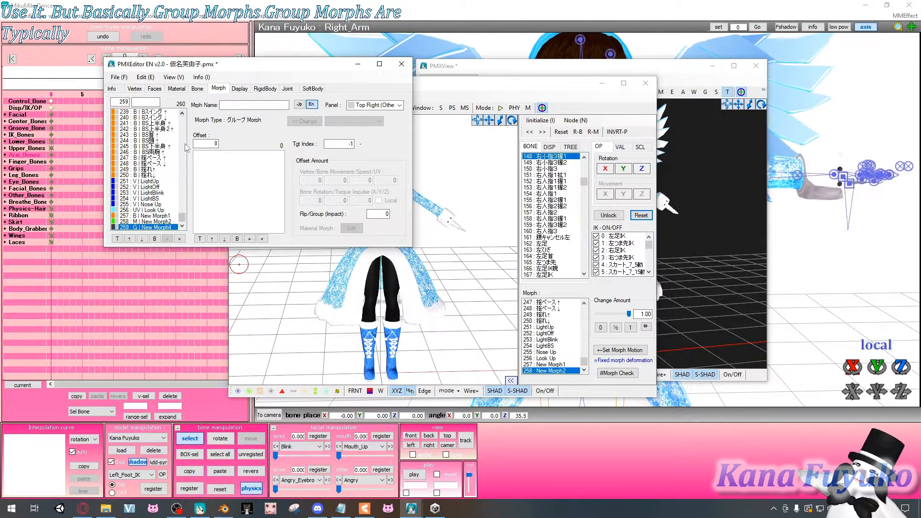
# Step: Add a first offset to the group morph New Morph4, targeting the まばたき blink morph at index 0
pyautogui.moveTo(182, 217)
pyautogui.mouseDown()
pyautogui.moveTo(184, 161)
pyautogui.moveTo(155, 156)
pyautogui.moveTo(157, 187)
pyautogui.moveTo(182, 224)
pyautogui.mouseUp()
pyautogui.click(165, 227)
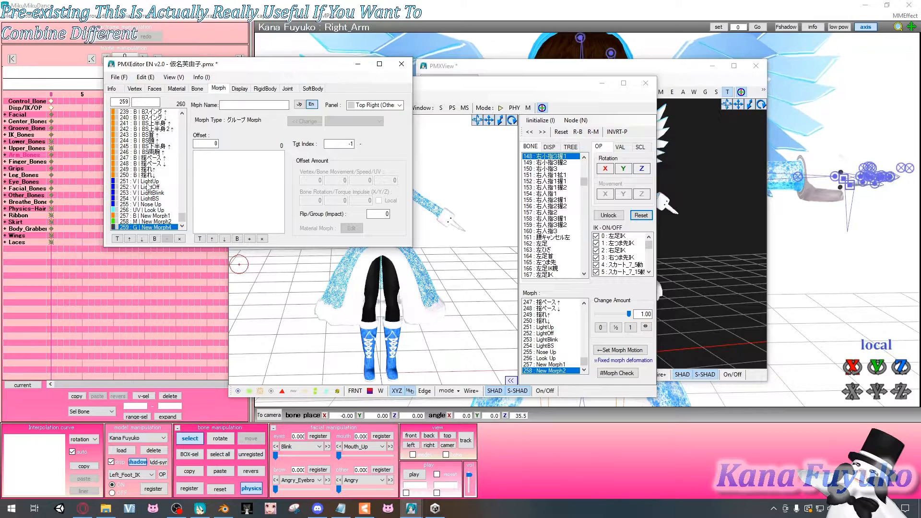
pyautogui.moveTo(183, 217)
pyautogui.mouseDown()
pyautogui.moveTo(184, 166)
pyautogui.moveTo(183, 220)
pyautogui.mouseUp()
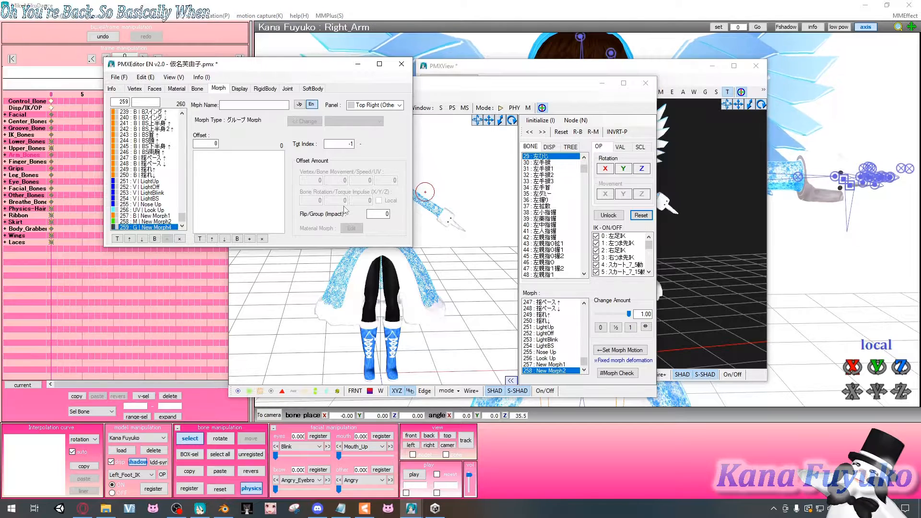
pyautogui.click(250, 238)
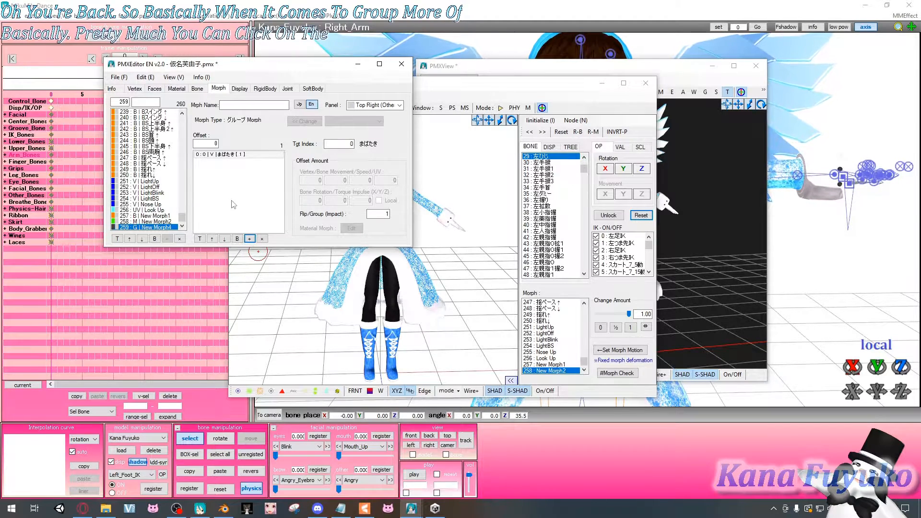
pyautogui.click(224, 155)
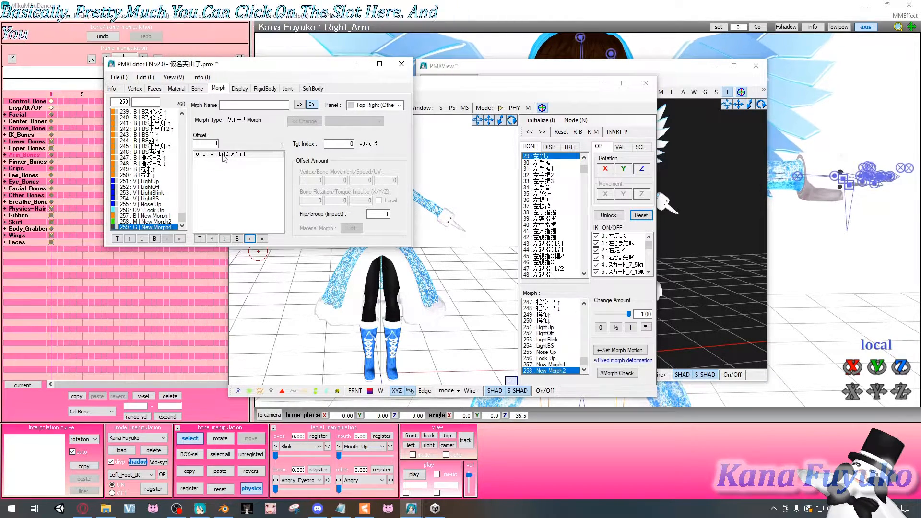
# Step: Add a second offset to New Morph4 and set its target index to 102, the あ mouth morph
pyautogui.moveTo(180, 218); pyautogui.dragTo(216, 223)
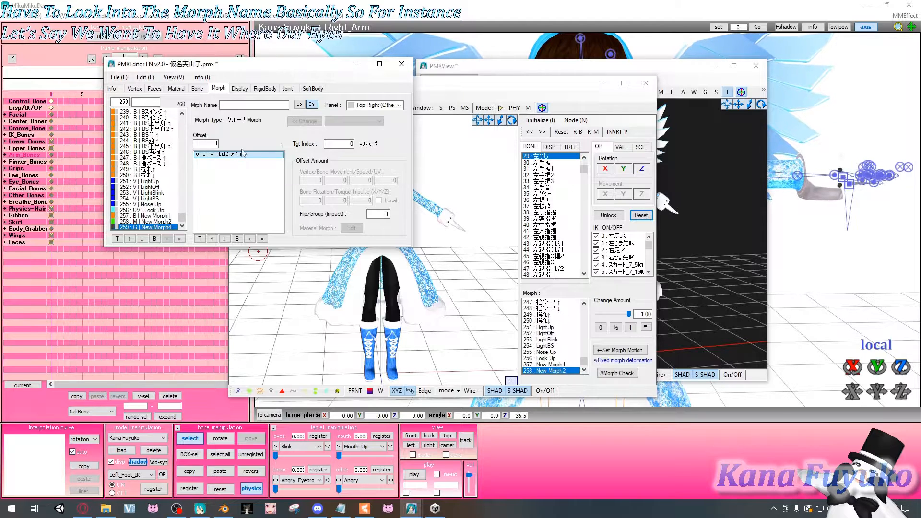
pyautogui.click(250, 238)
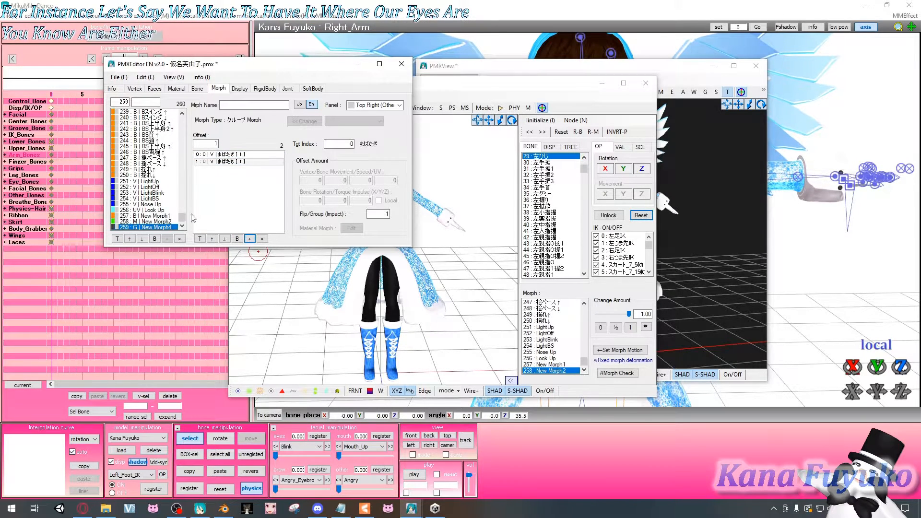
pyautogui.moveTo(182, 218); pyautogui.dragTo(170, 161)
pyautogui.click(221, 162)
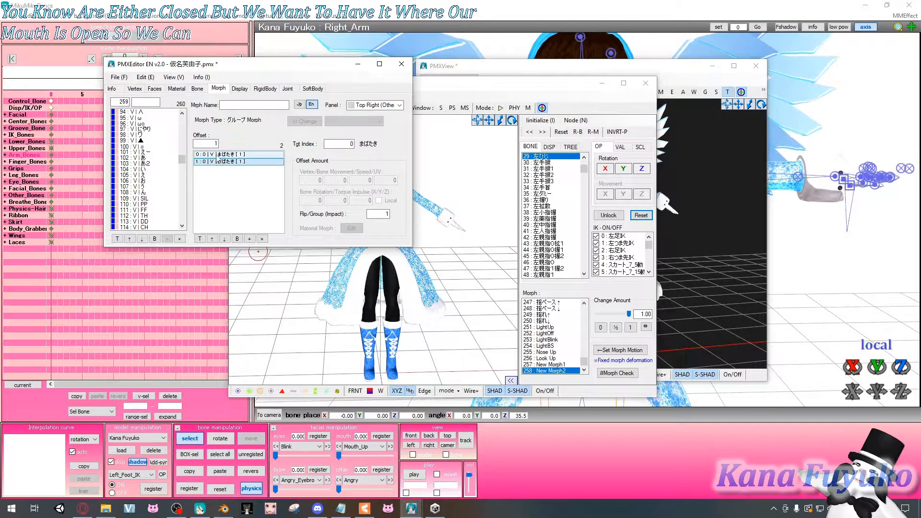
pyautogui.press('Tab')
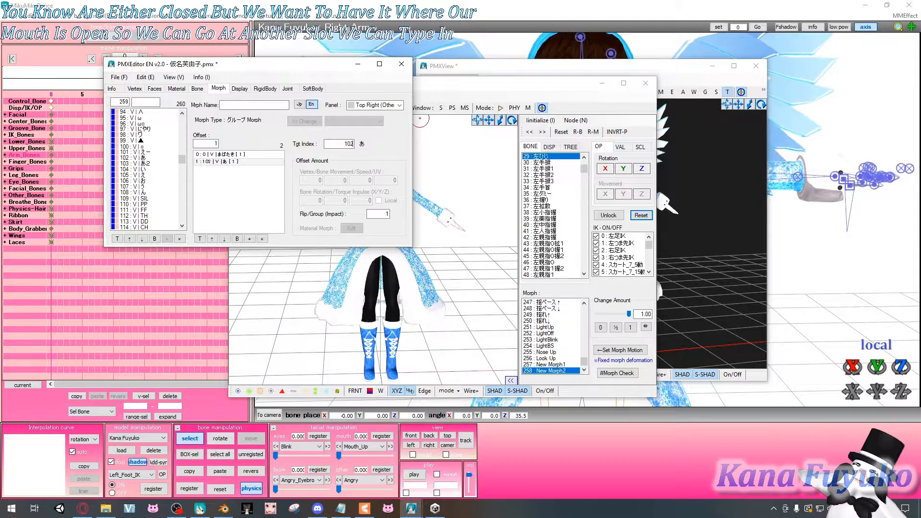
# Step: Test the group morph New Morph4 on the model's face in TransformView by varying its change amount
pyautogui.click(498, 218)
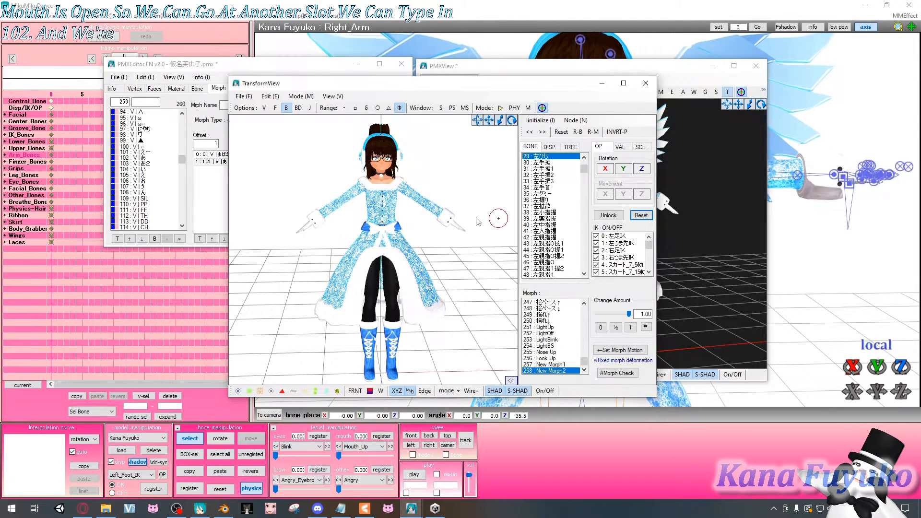
pyautogui.scroll(5, 446, 179)
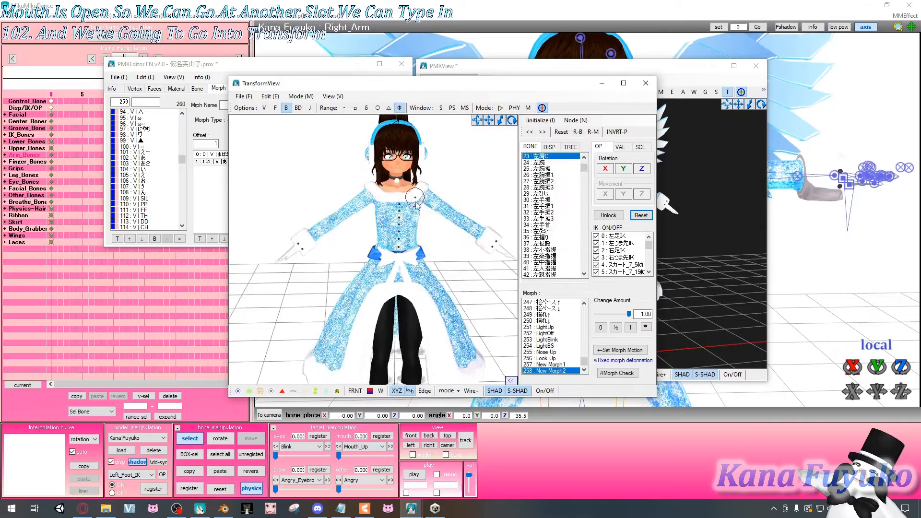
pyautogui.scroll(5, 446, 179)
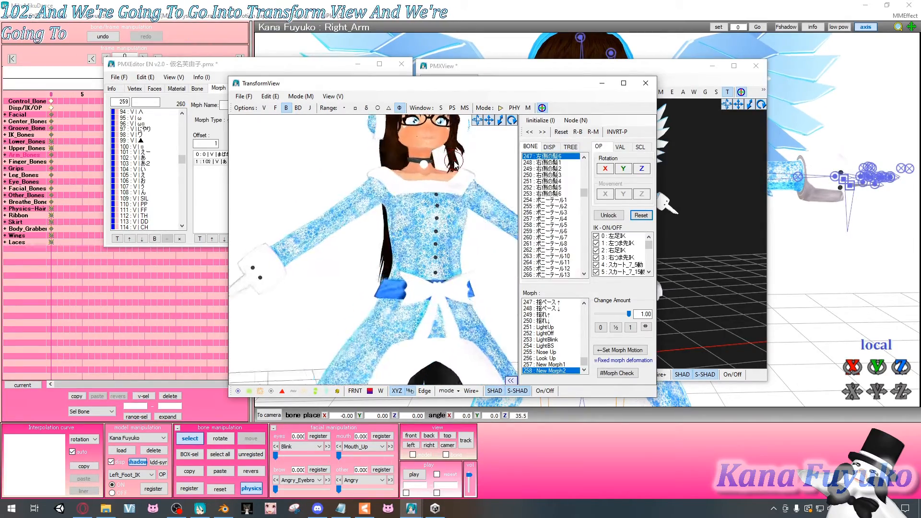
pyautogui.moveTo(456, 179); pyautogui.dragTo(442, 187, button='middle')
pyautogui.scroll(4, 434, 204)
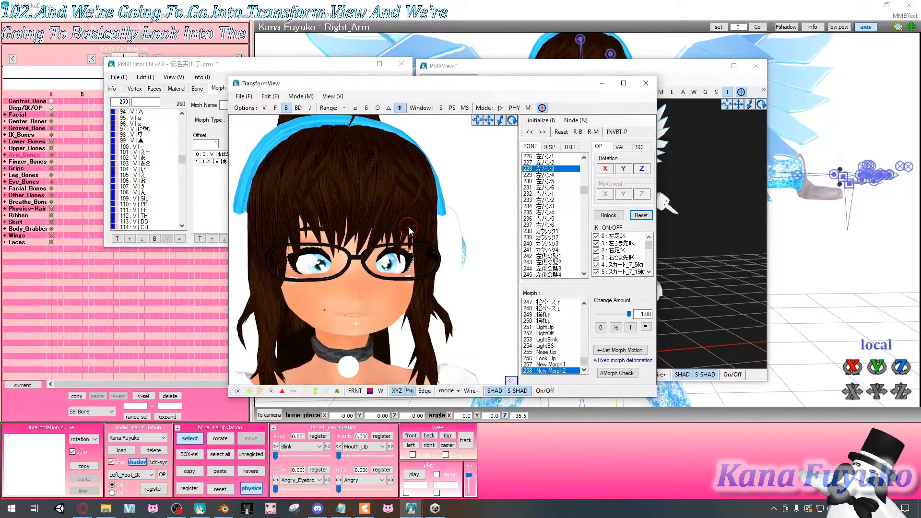
pyautogui.scroll(-1, 548, 339)
pyautogui.click(552, 371)
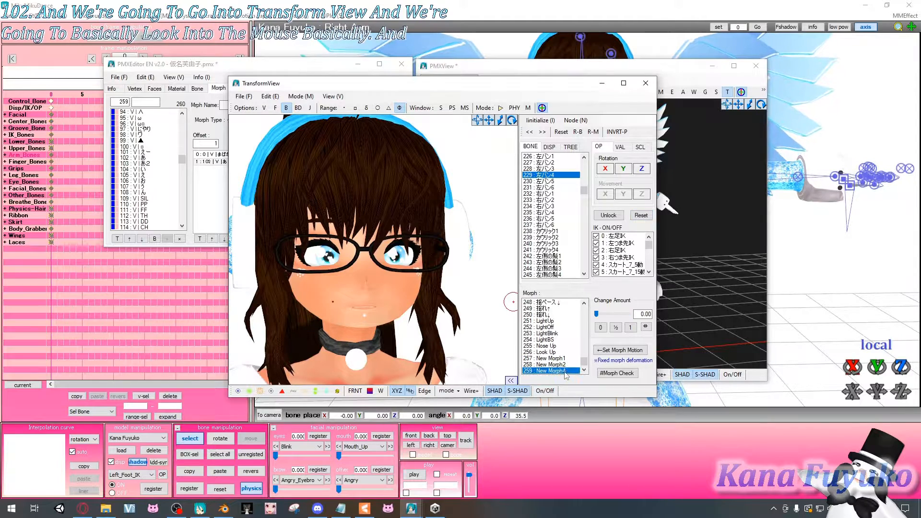
pyautogui.moveTo(596, 313); pyautogui.dragTo(502, 369)
# Step: Review the UV, bone, material and group morphs from Look Up to New Morph4 in the PMX Editor morph list
pyautogui.click(217, 173)
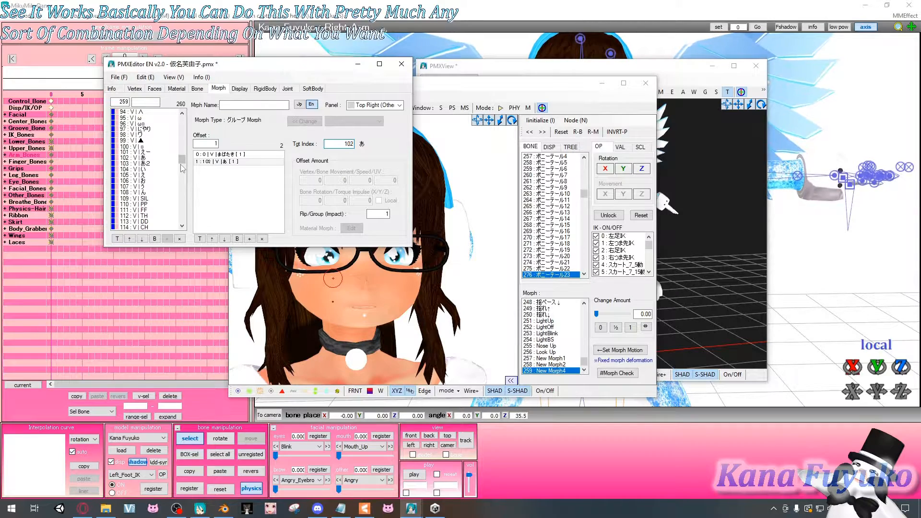
pyautogui.moveTo(181, 163); pyautogui.dragTo(169, 244)
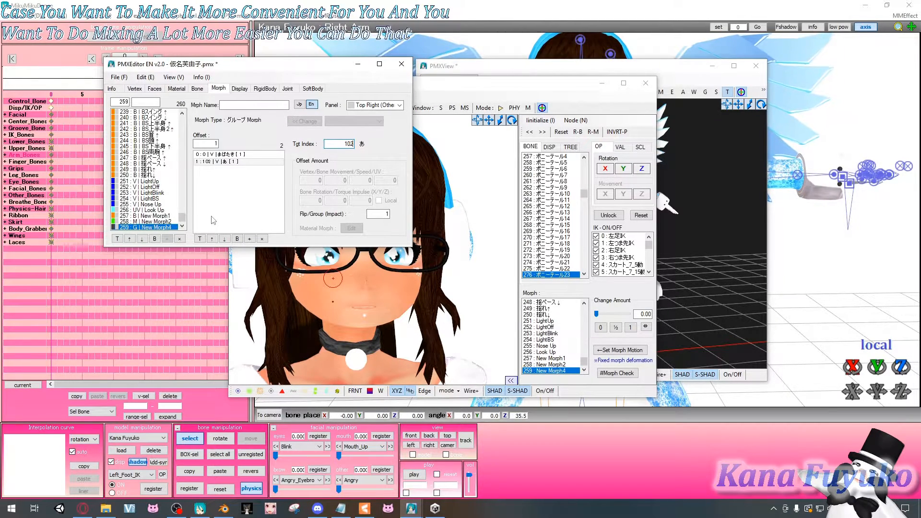
pyautogui.click(157, 210)
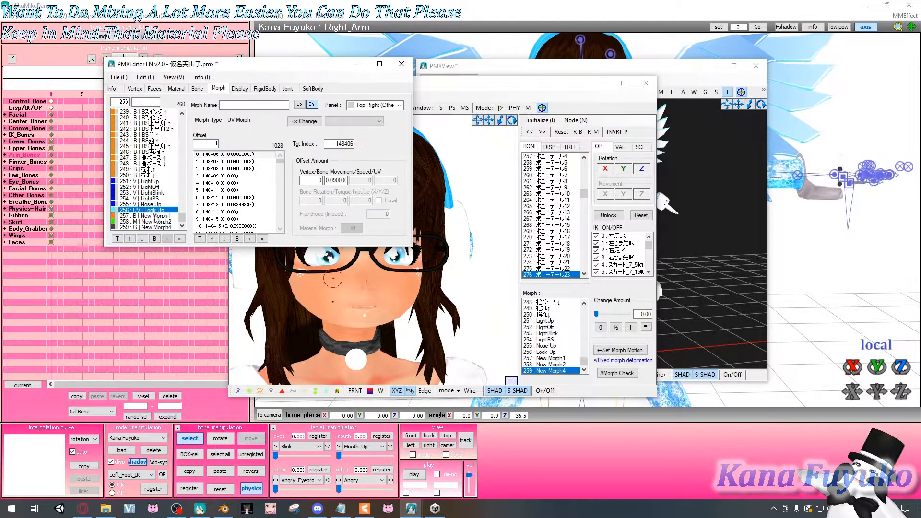
pyautogui.click(155, 216)
pyautogui.click(155, 221)
pyautogui.click(151, 228)
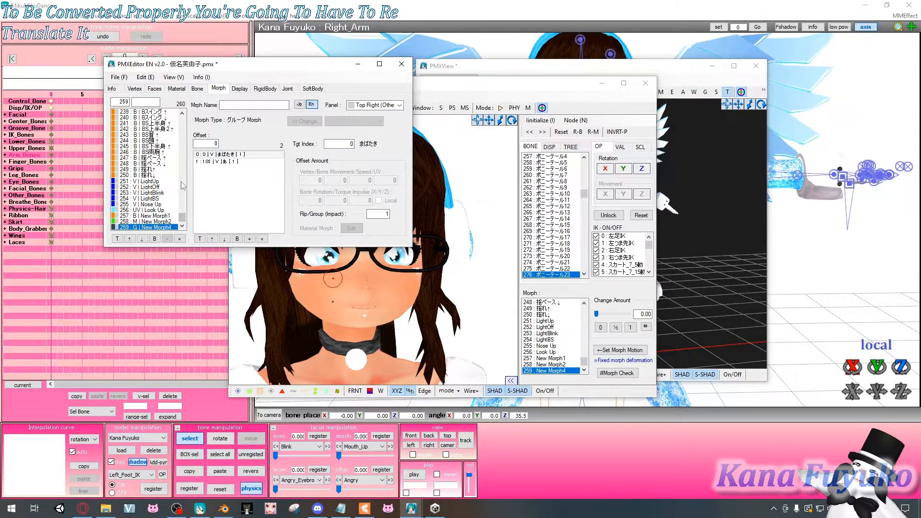
pyautogui.moveTo(155, 210)
pyautogui.mouseDown()
pyautogui.moveTo(168, 235)
pyautogui.moveTo(157, 213)
pyautogui.mouseUp()
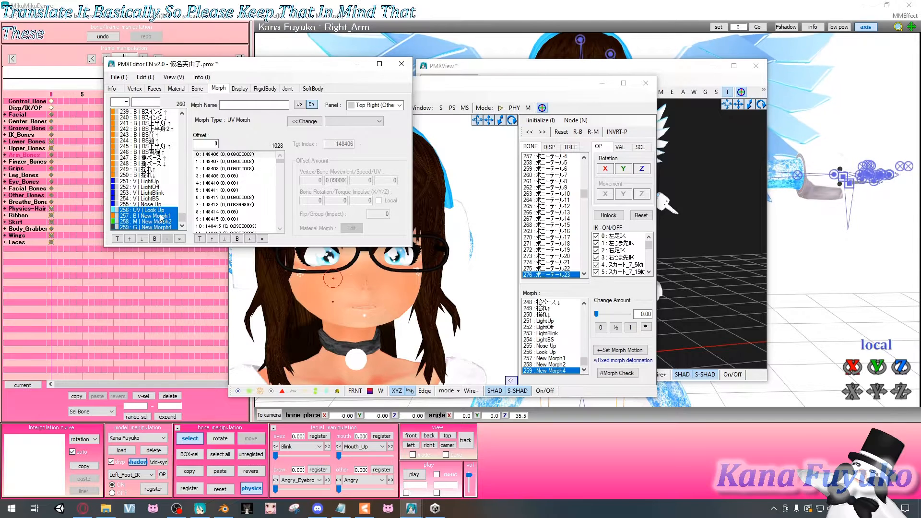
pyautogui.moveTo(143, 204); pyautogui.dragTo(154, 242)
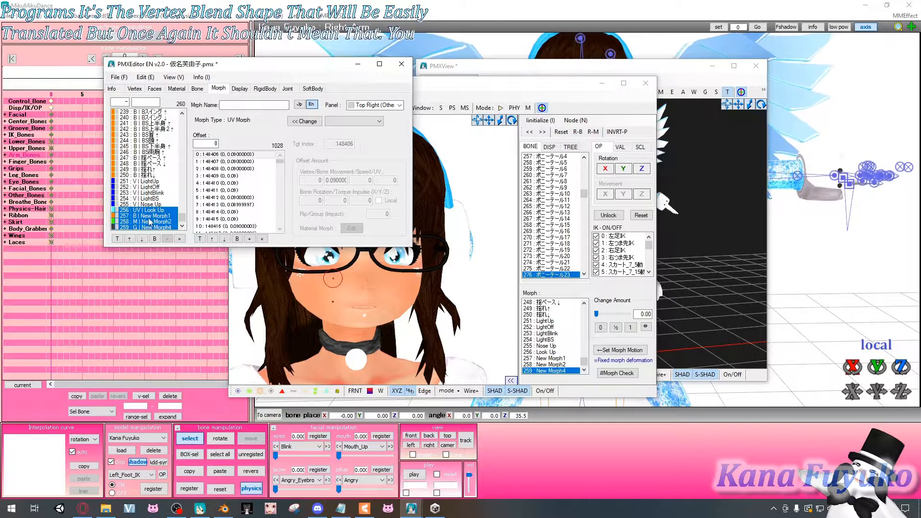
pyautogui.moveTo(144, 217)
pyautogui.mouseDown()
pyautogui.moveTo(145, 230)
pyautogui.moveTo(120, 211)
pyautogui.moveTo(139, 230)
pyautogui.mouseUp()
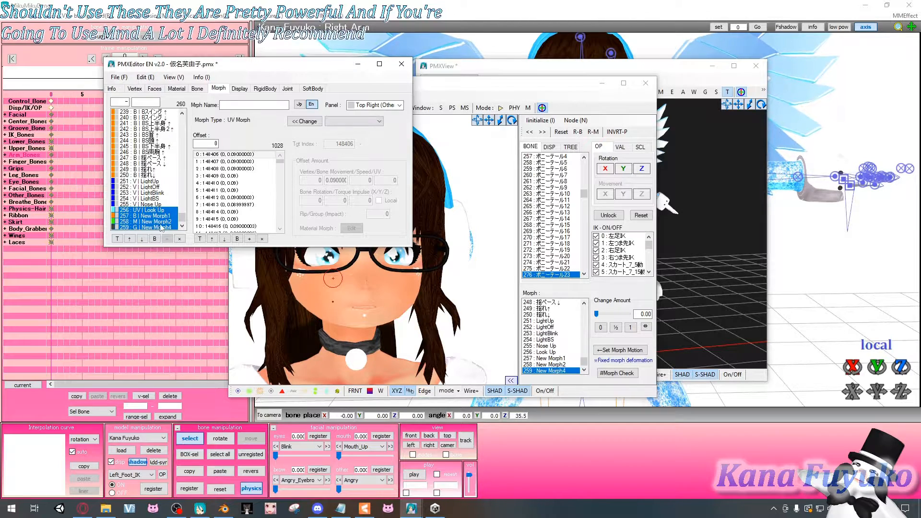
# Step: View the morph types offered for creating a new morph, with New Morph1 selected, without creating one
pyautogui.rightClick(159, 216)
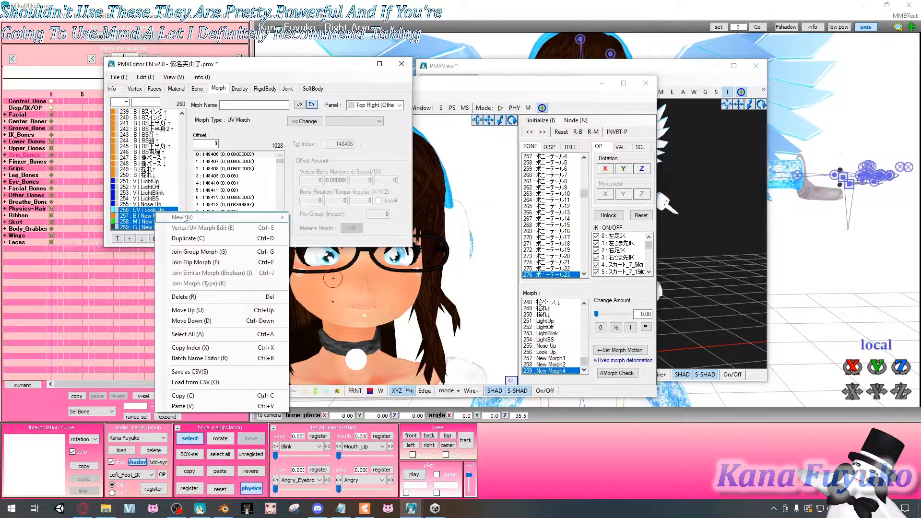
pyautogui.click(138, 219)
pyautogui.rightClick(138, 217)
pyautogui.moveTo(191, 222)
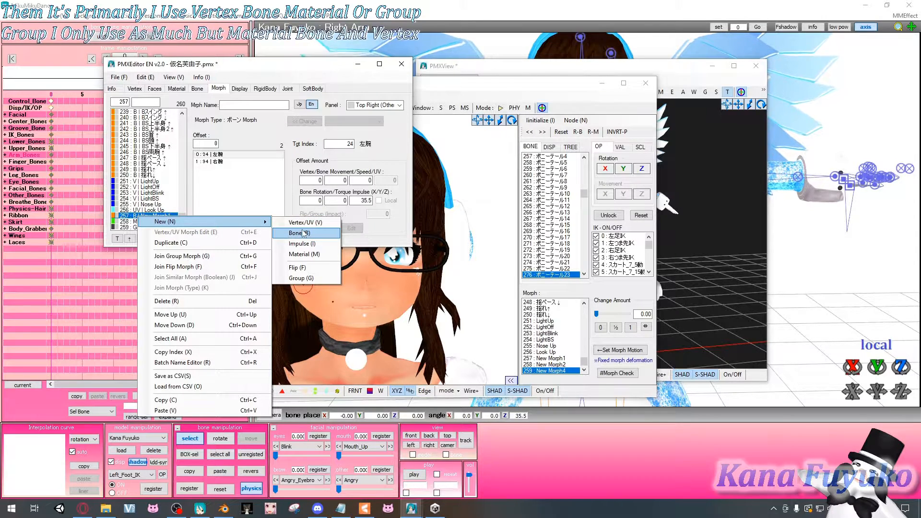
pyautogui.click(275, 186)
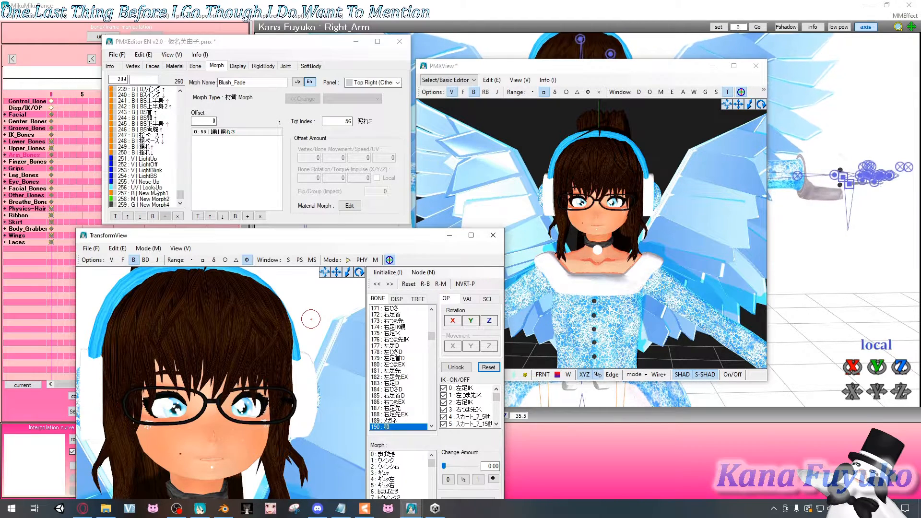
# Step: Check which morphs are registered in the 表情 display frame, and return to the morph list
pyautogui.moveTo(144, 187)
pyautogui.mouseDown()
pyautogui.moveTo(161, 207)
pyautogui.moveTo(149, 183)
pyautogui.mouseUp()
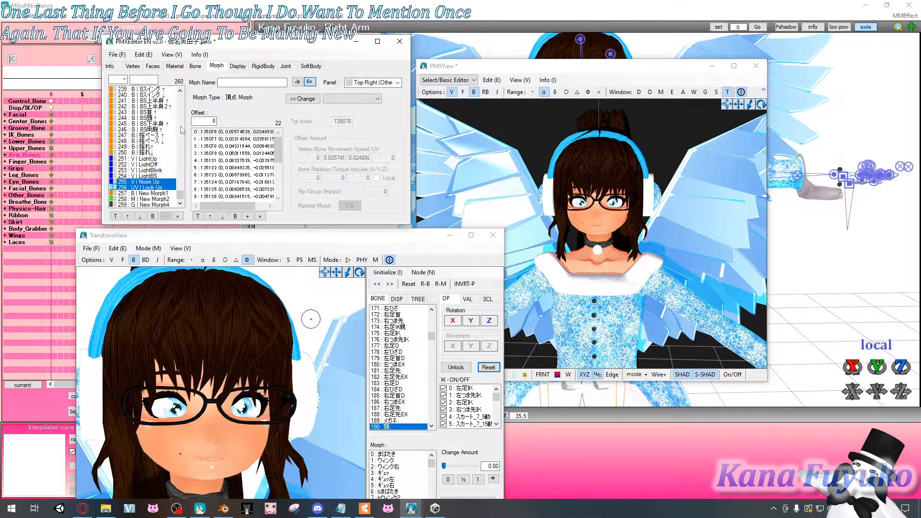
pyautogui.click(235, 68)
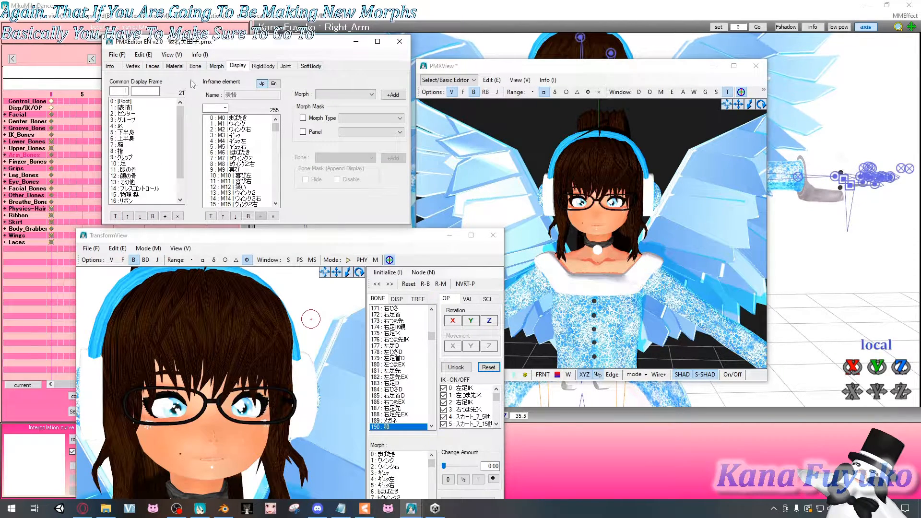
pyautogui.click(163, 107)
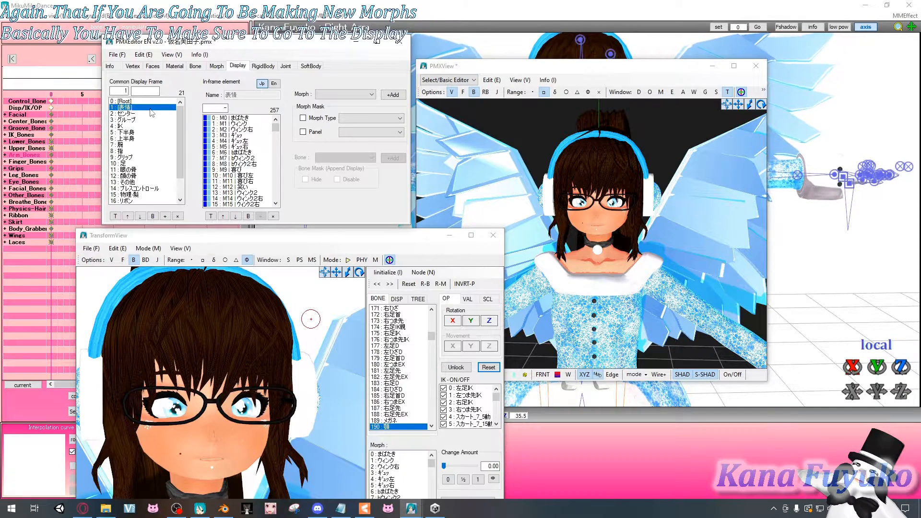
pyautogui.click(258, 124)
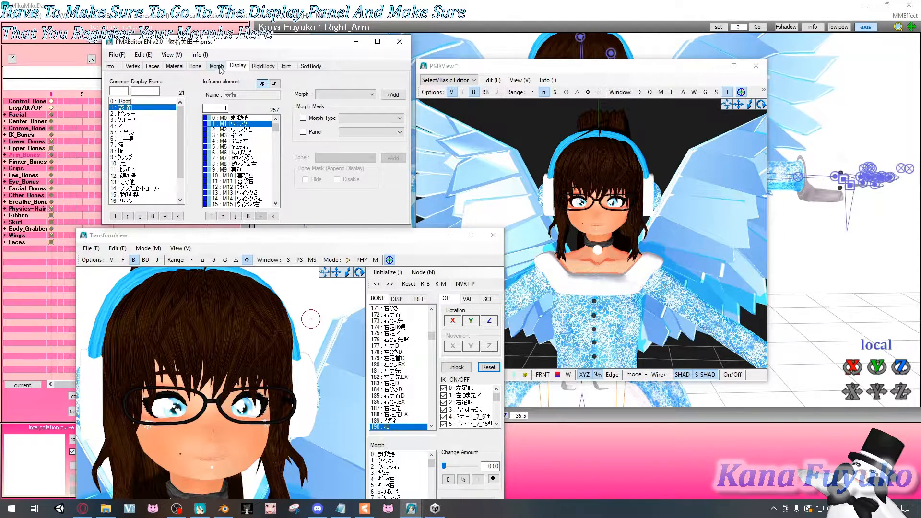
pyautogui.click(217, 67)
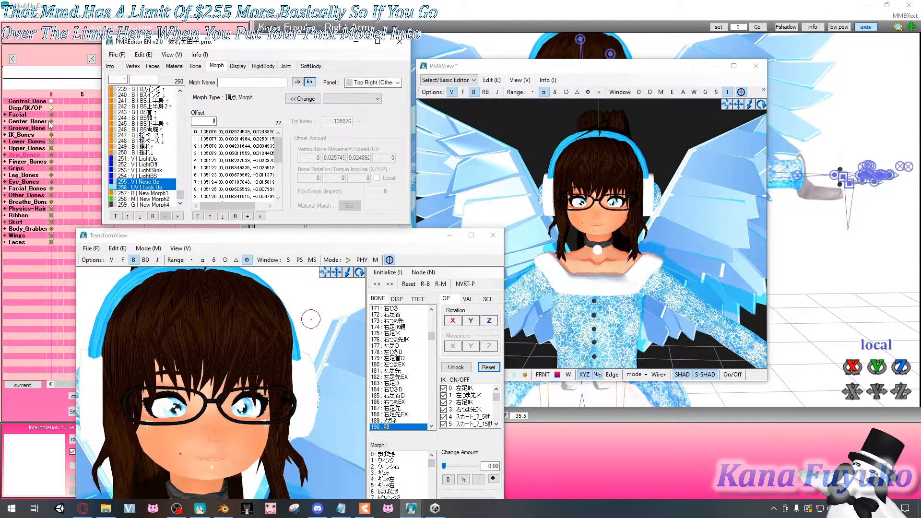
# Step: Switch to MikuMikuDance and expand the Facial group to examine the morph tracks down to Right_Heart
pyautogui.click(5, 115)
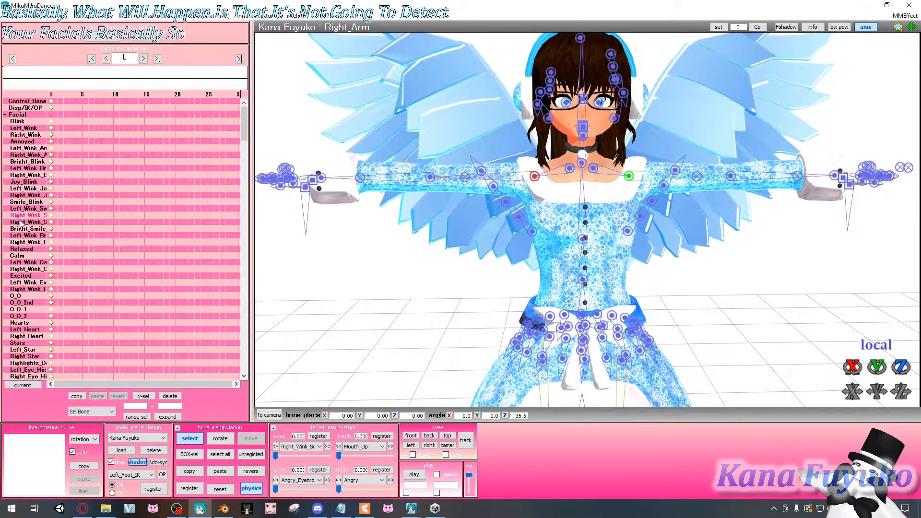
pyautogui.click(26, 336)
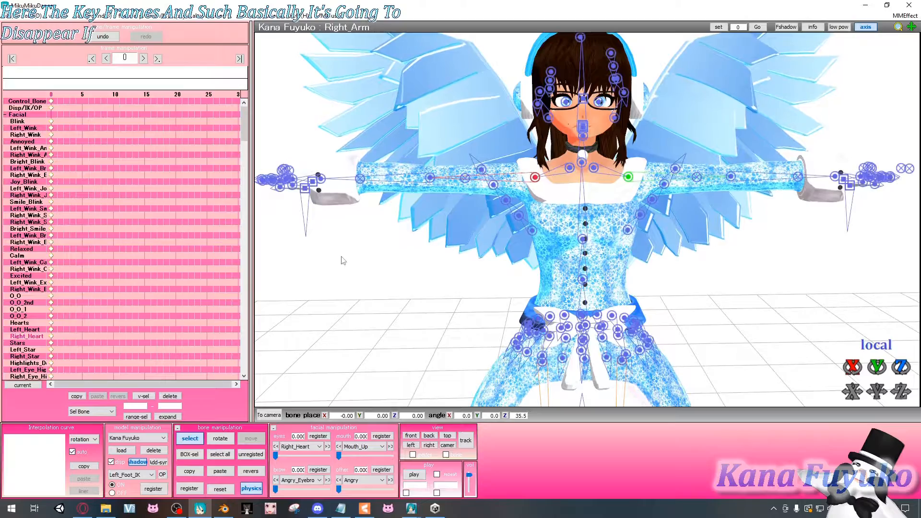
# Step: Switch back to the PMX Editor windows and delete the morphs from Nose Up through New Morph4
pyautogui.moveTo(411, 508)
pyautogui.click(339, 468)
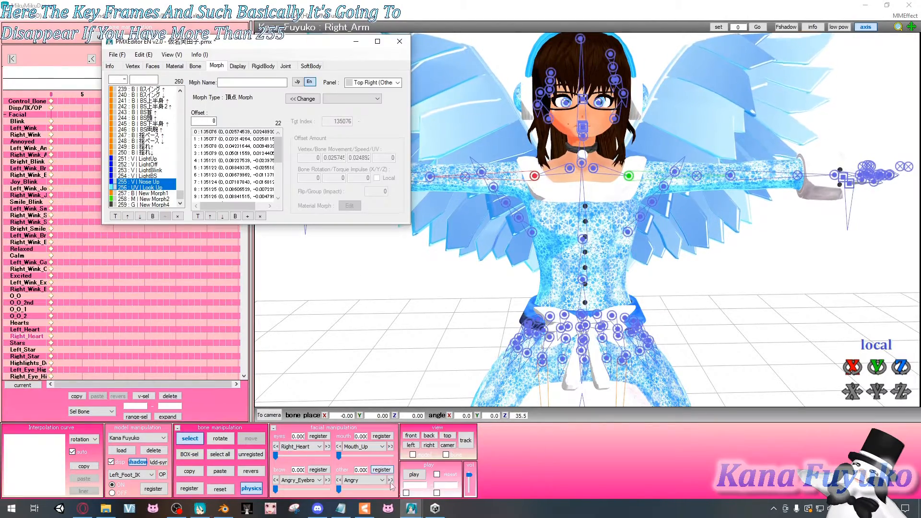
pyautogui.click(420, 468)
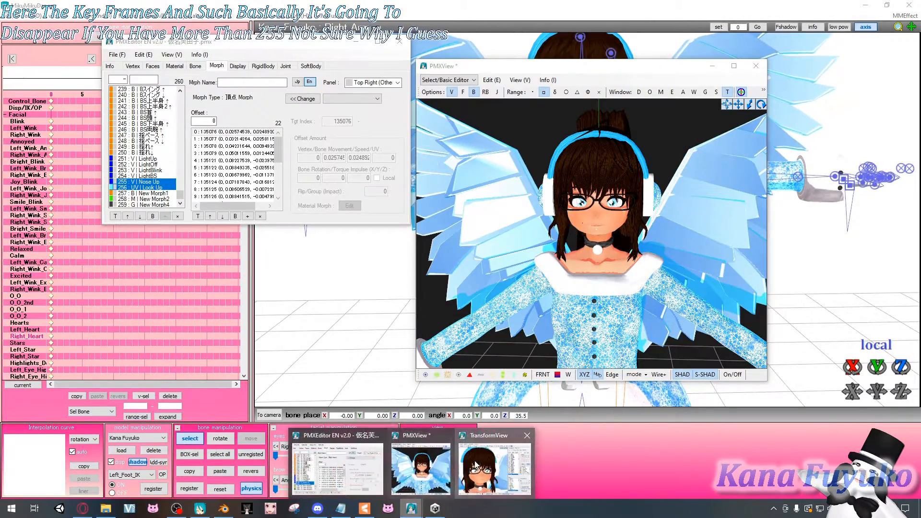
pyautogui.click(501, 468)
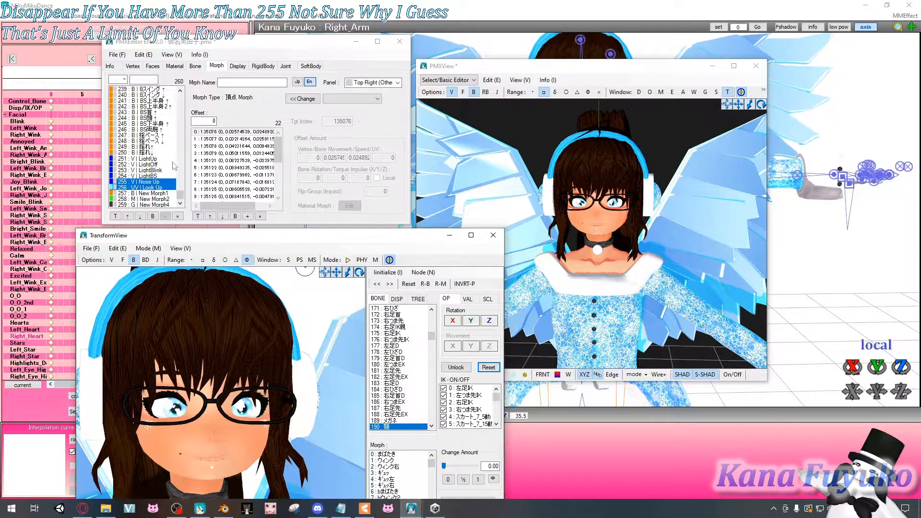
pyautogui.moveTo(142, 187); pyautogui.dragTo(151, 229)
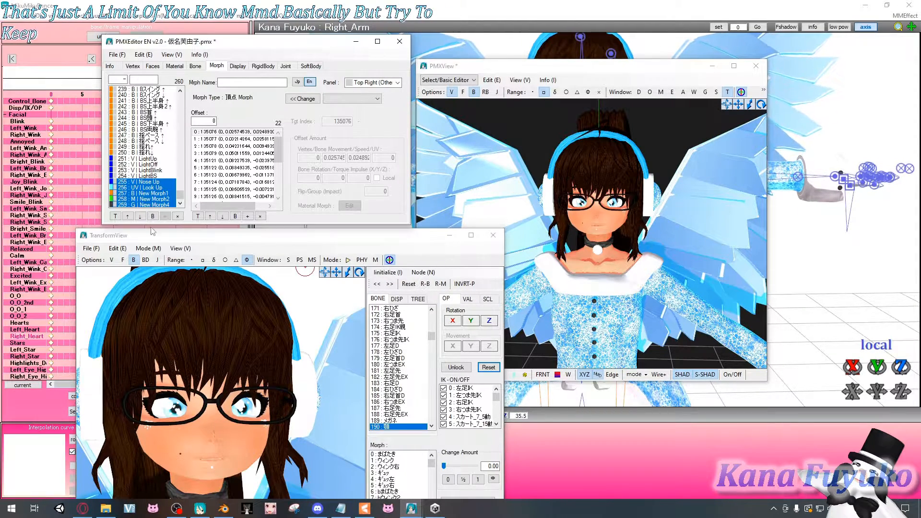
pyautogui.click(177, 216)
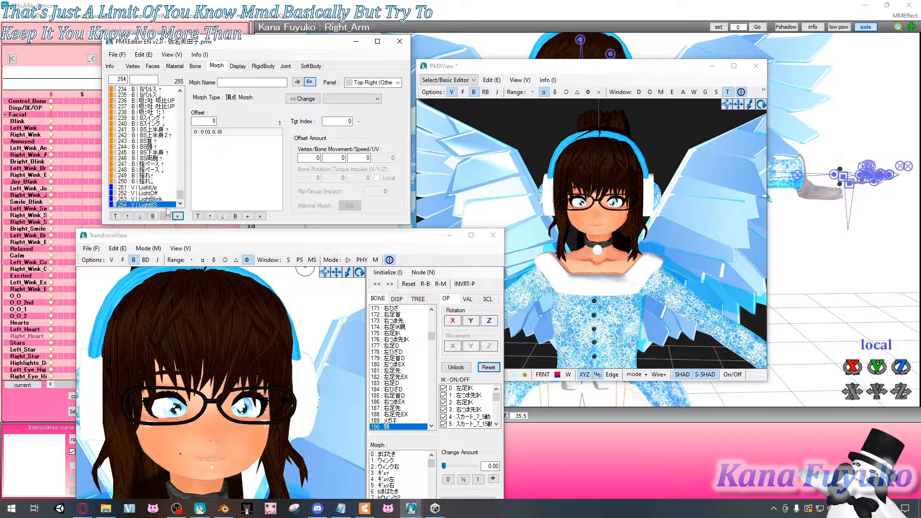
# Step: Restore the deleted morphs and check which morphs are still unregistered in the 表情 display frame, without adding any
pyautogui.click(236, 66)
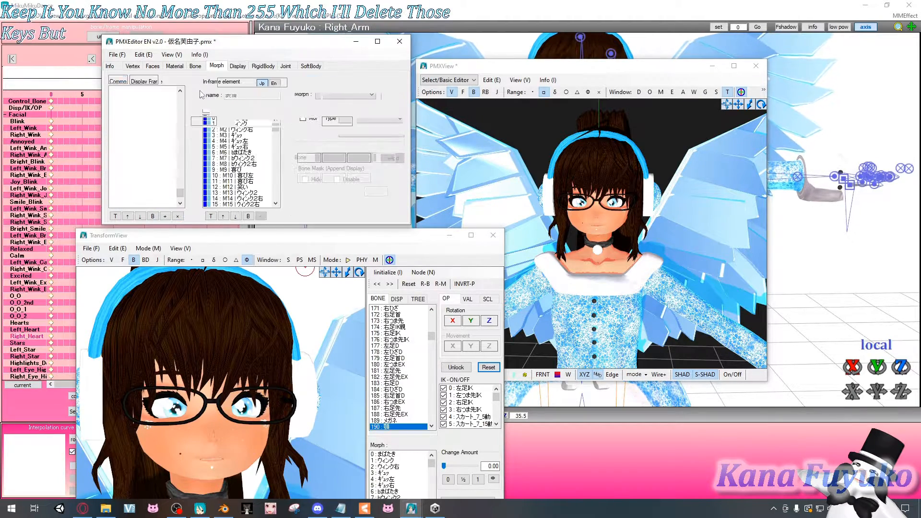
pyautogui.click(225, 67)
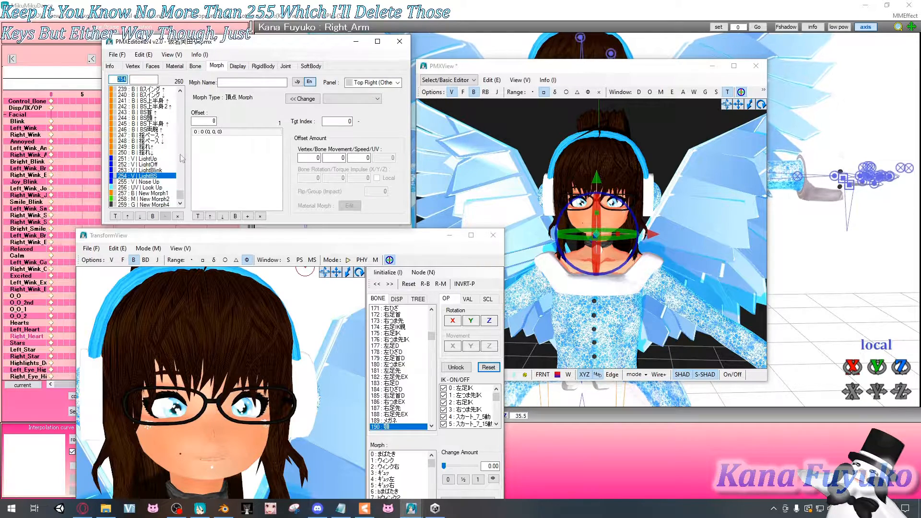
pyautogui.click(237, 66)
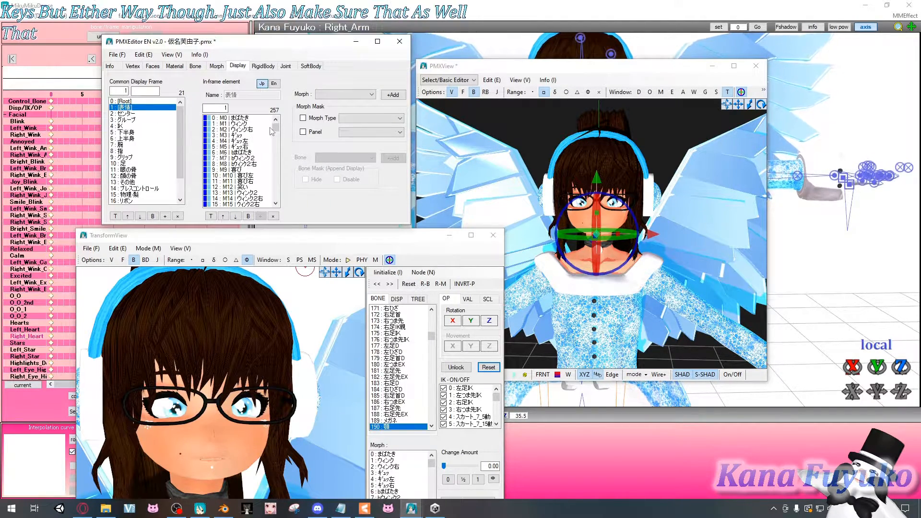
pyautogui.moveTo(276, 127); pyautogui.dragTo(275, 205)
pyautogui.click(347, 95)
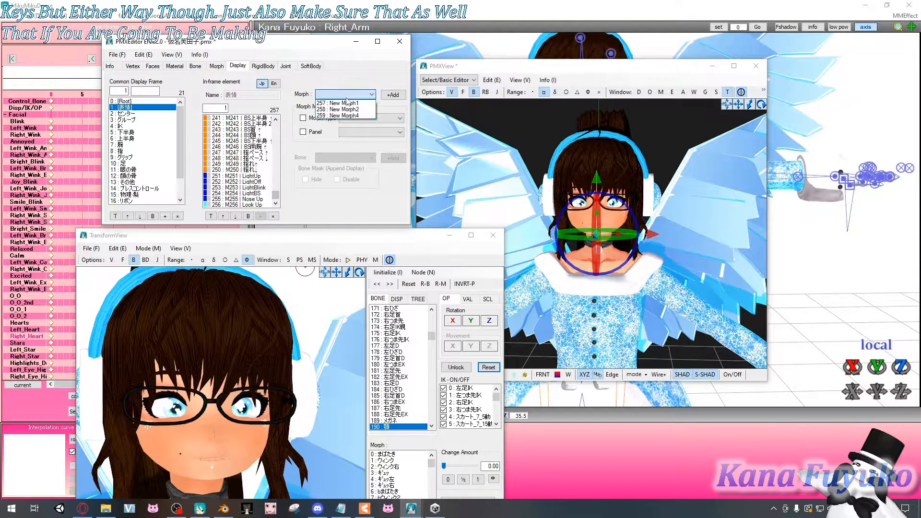
pyautogui.click(283, 106)
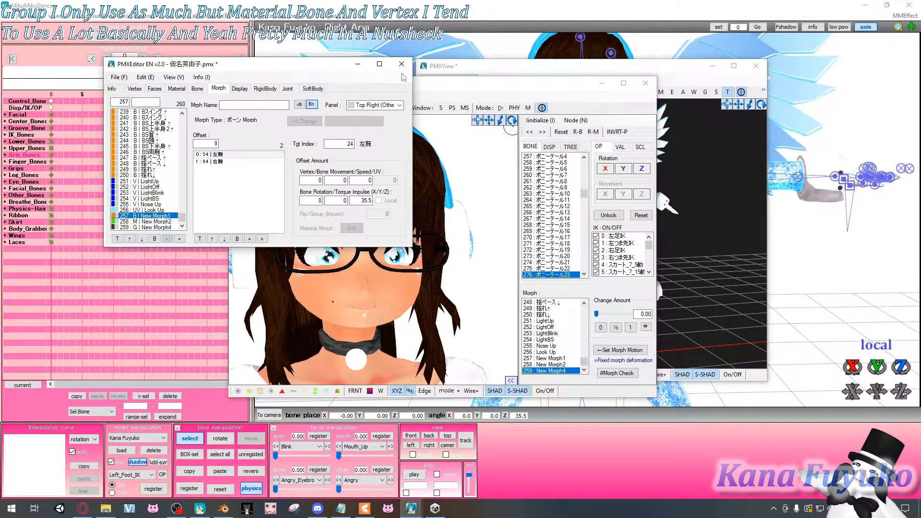
# Step: Arrange the editor and TransformView windows so that neither covers the other or the model in PMXView
pyautogui.moveTo(311, 63); pyautogui.dragTo(288, 42)
pyautogui.moveTo(415, 90); pyautogui.dragTo(262, 243)
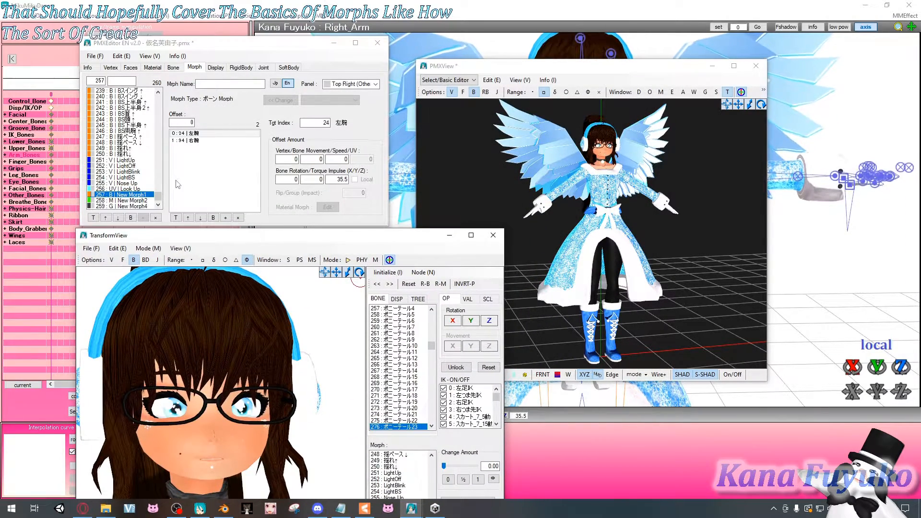
# Step: View the morph types offered for creating a new morph, with the Left_Wink morph selected, without creating one
pyautogui.click(190, 71)
pyautogui.moveTo(158, 196); pyautogui.dragTo(166, 90)
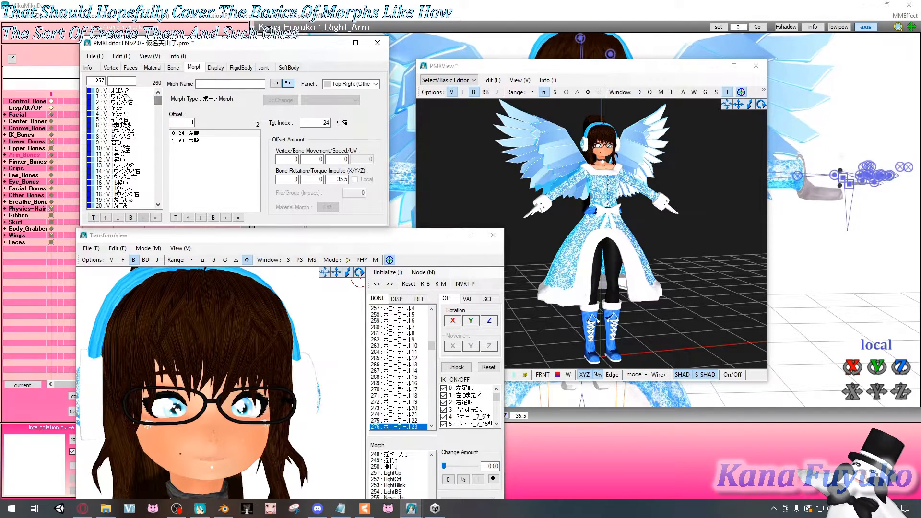
pyautogui.click(131, 97)
pyautogui.rightClick(129, 96)
pyautogui.moveTo(144, 101)
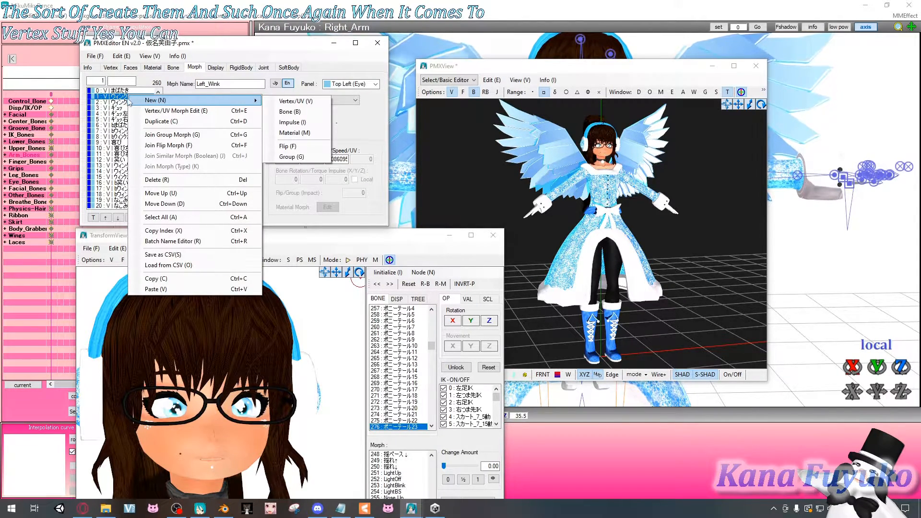
pyautogui.click(113, 98)
pyautogui.rightClick(114, 96)
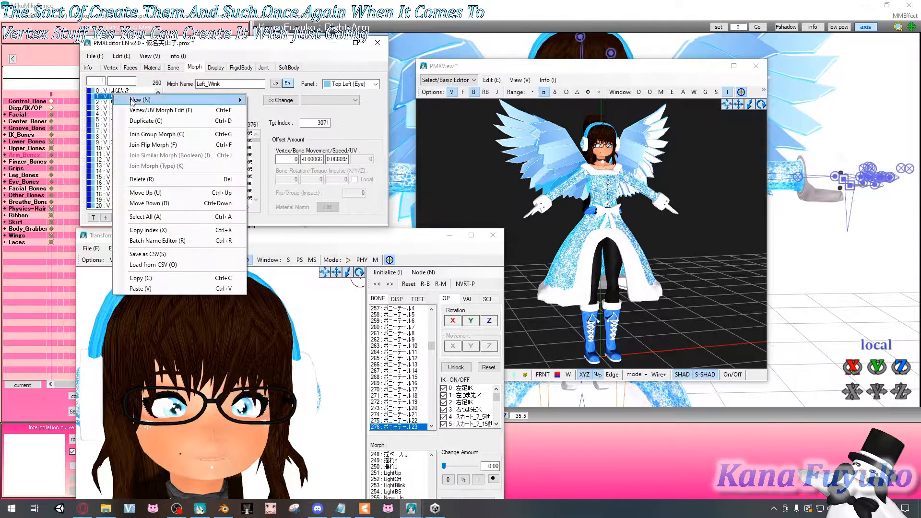
pyautogui.moveTo(144, 99)
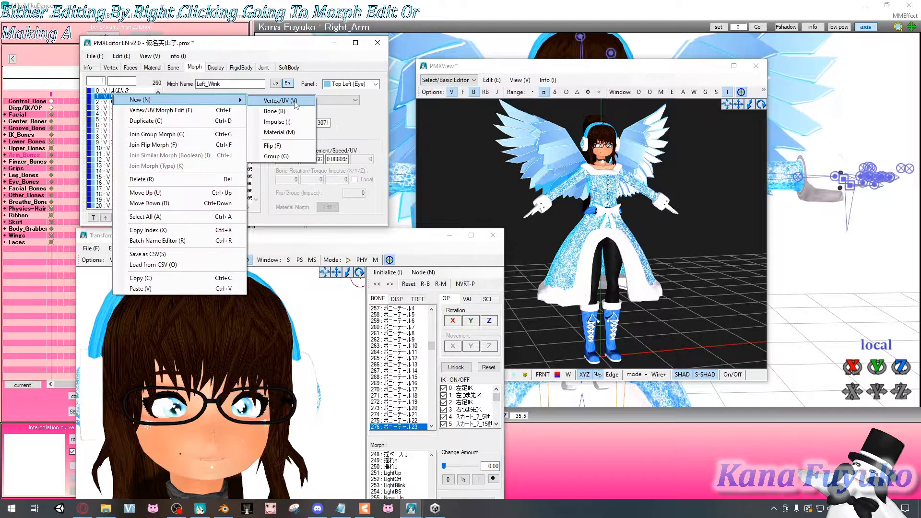
pyautogui.click(557, 213)
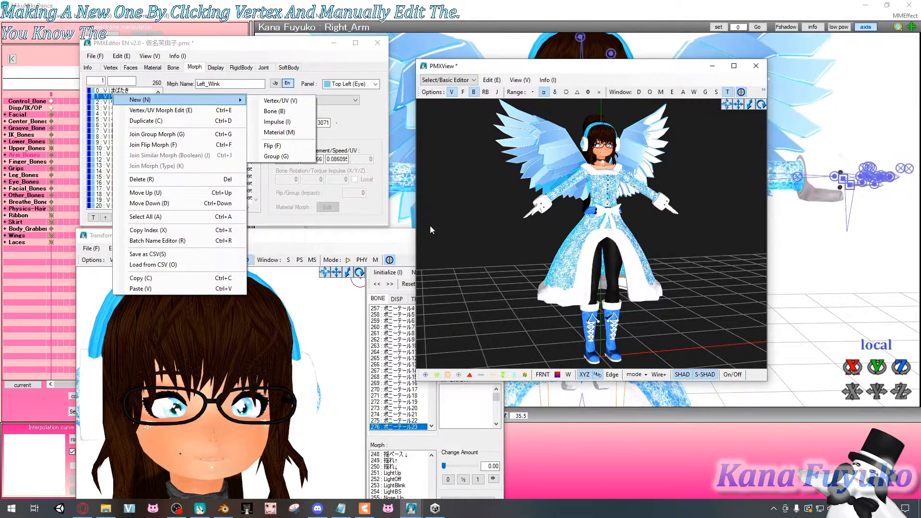
pyautogui.moveTo(421, 200); pyautogui.dragTo(471, 211, button='right')
pyautogui.scroll(1, 471, 214)
pyautogui.scroll(5, 470, 217)
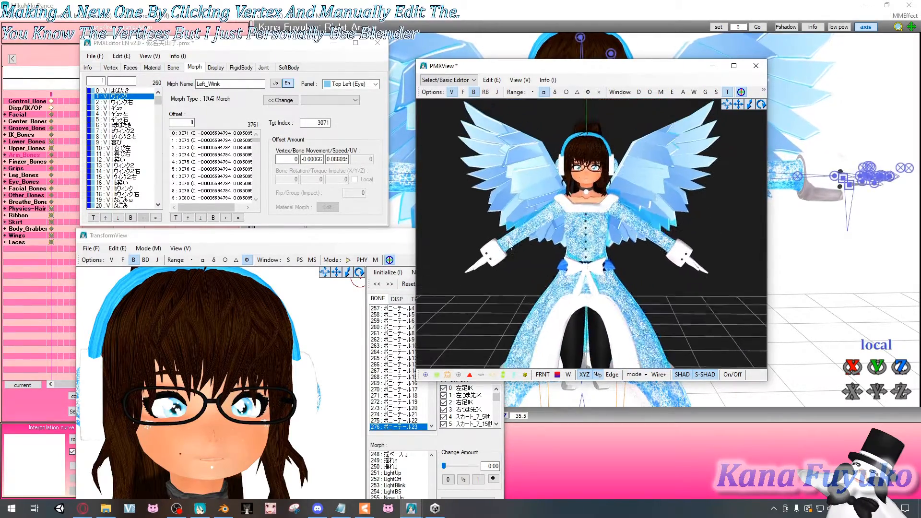
pyautogui.scroll(5, 516, 242)
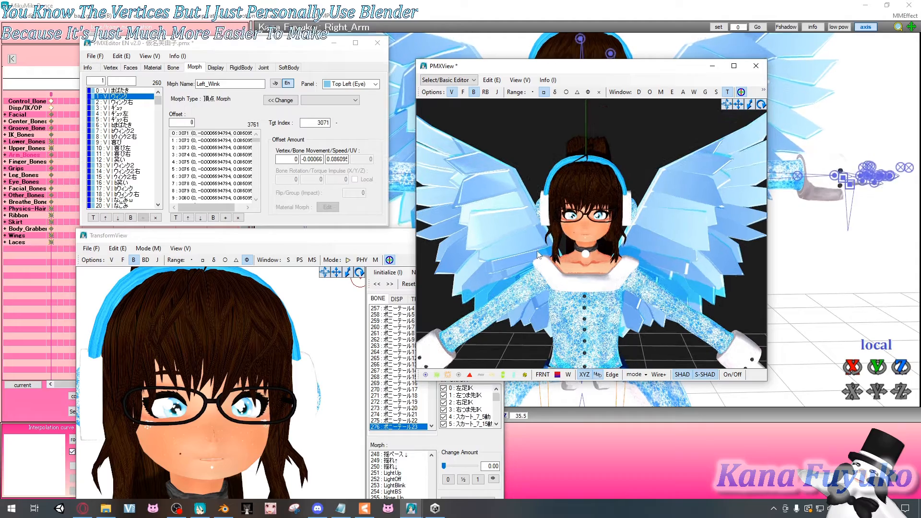
pyautogui.scroll(3, 538, 248)
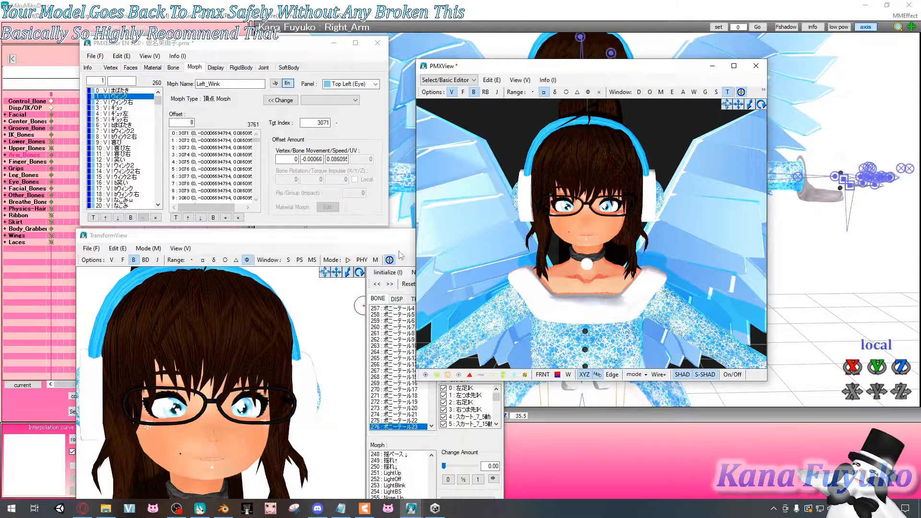
pyautogui.moveTo(310, 46); pyautogui.dragTo(332, 45)
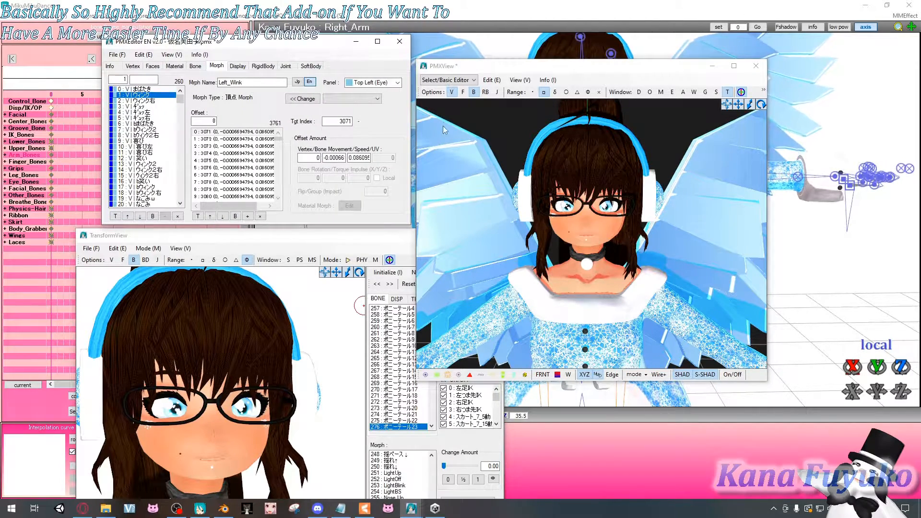
pyautogui.scroll(-10, 500, 215)
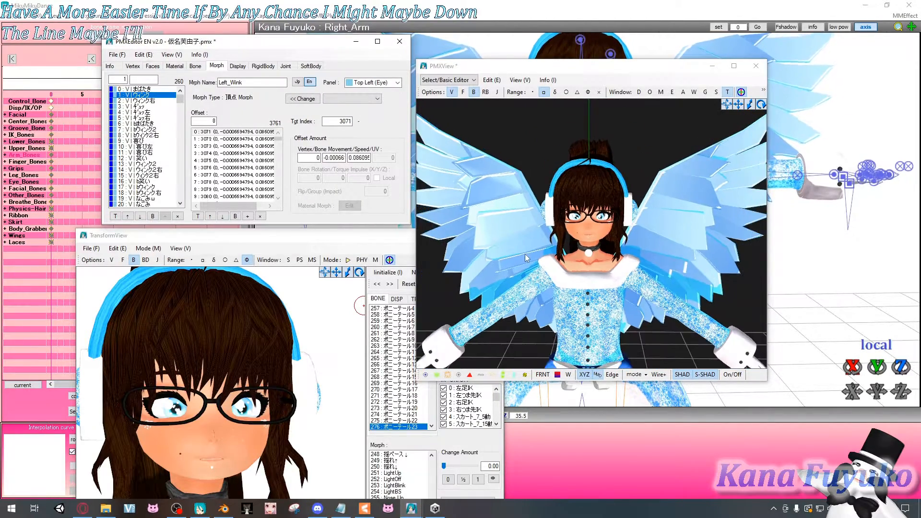
pyautogui.moveTo(530, 259); pyautogui.dragTo(537, 236, button='middle')
pyautogui.moveTo(563, 245); pyautogui.dragTo(587, 238, button='right')
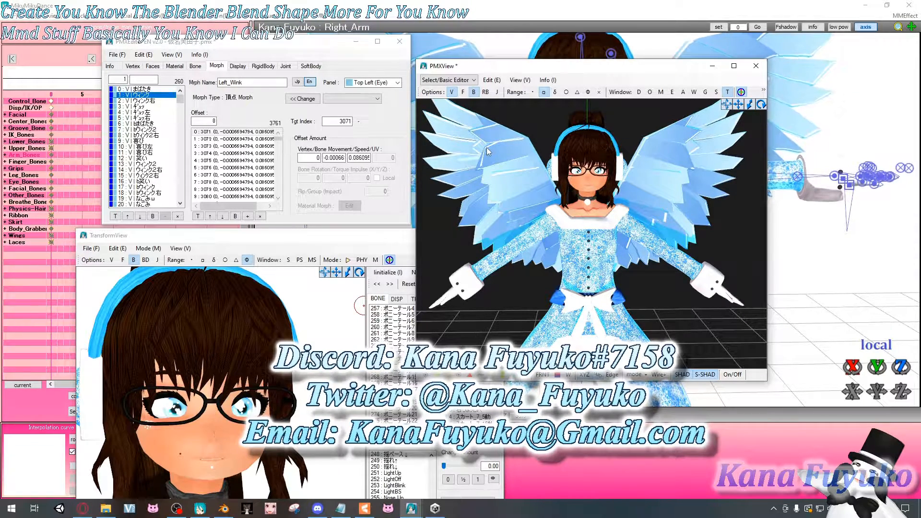
# Step: Look through the RigidBody, Joint and SoftBody settings, and return to the bone list
pyautogui.click(264, 67)
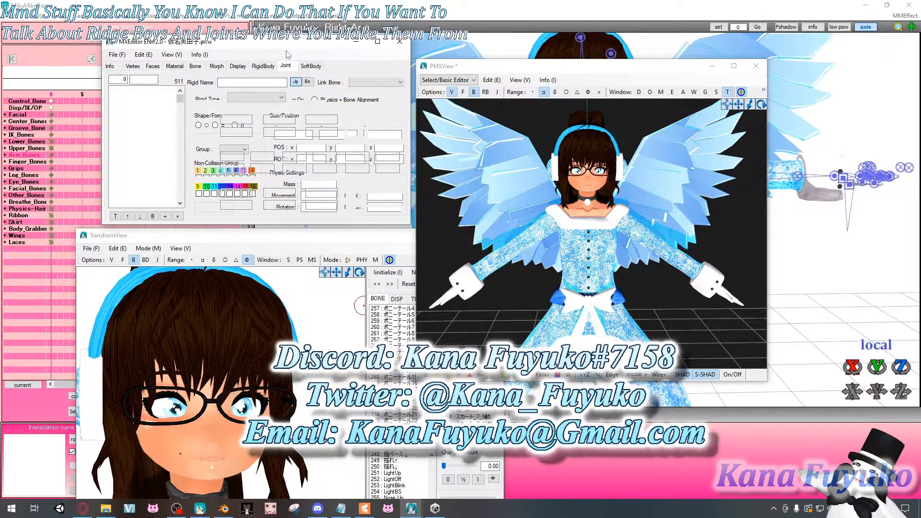
pyautogui.click(286, 65)
pyautogui.click(312, 68)
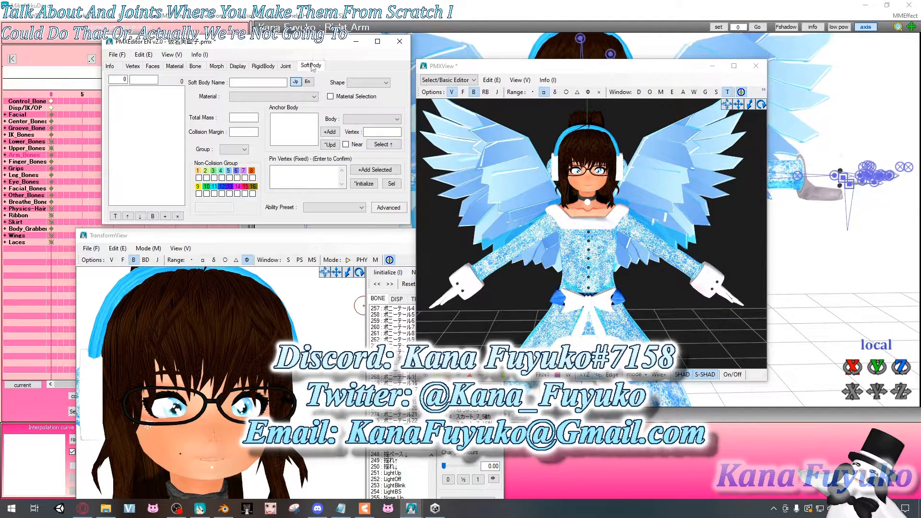
pyautogui.click(196, 67)
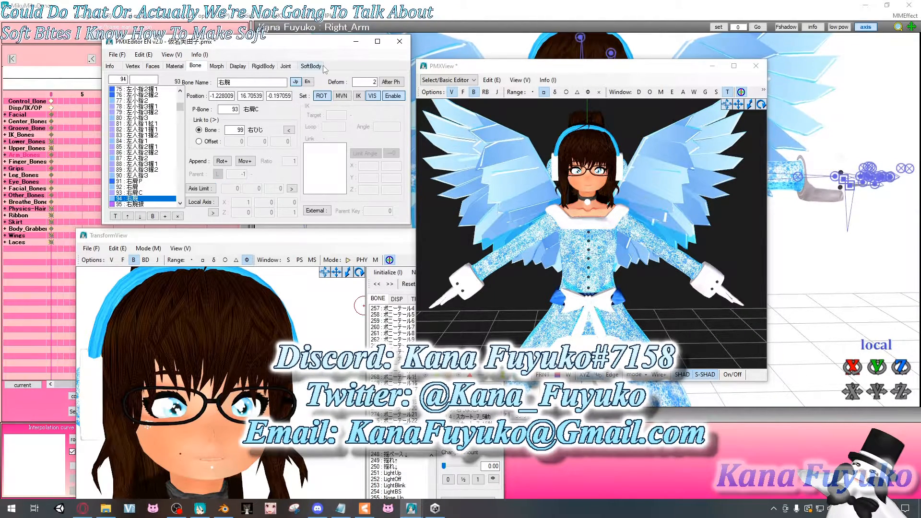